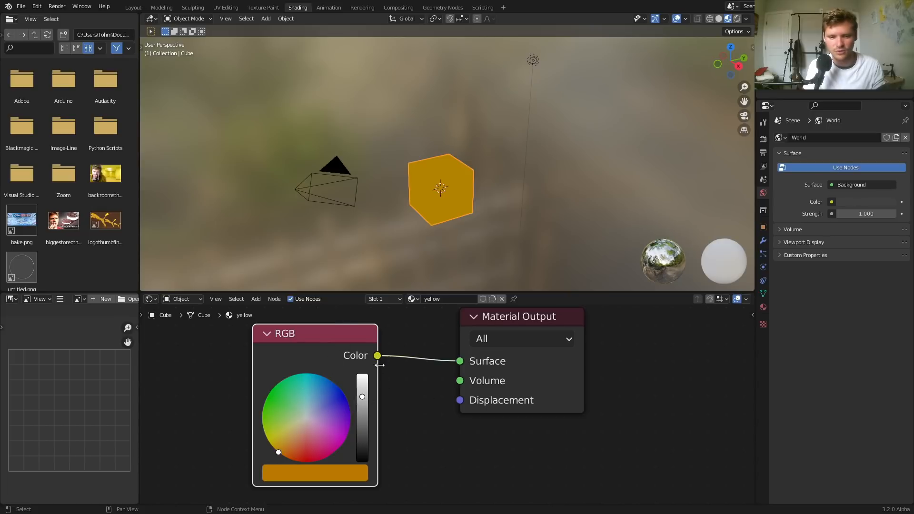
# Duplicate the cube's yellow material as a new material named black and set its RGB colour to pure black.
pyautogui.click(492, 299)
pyautogui.click(458, 299)
pyautogui.write('black')
pyautogui.press('Return')
pyautogui.moveTo(363, 419); pyautogui.dragTo(362, 461)
# Compare the yellow and black materials on the cube, ending with black assigned.
pyautogui.click(412, 299)
pyautogui.click(424, 322)
pyautogui.click(413, 299)
pyautogui.click(429, 314)
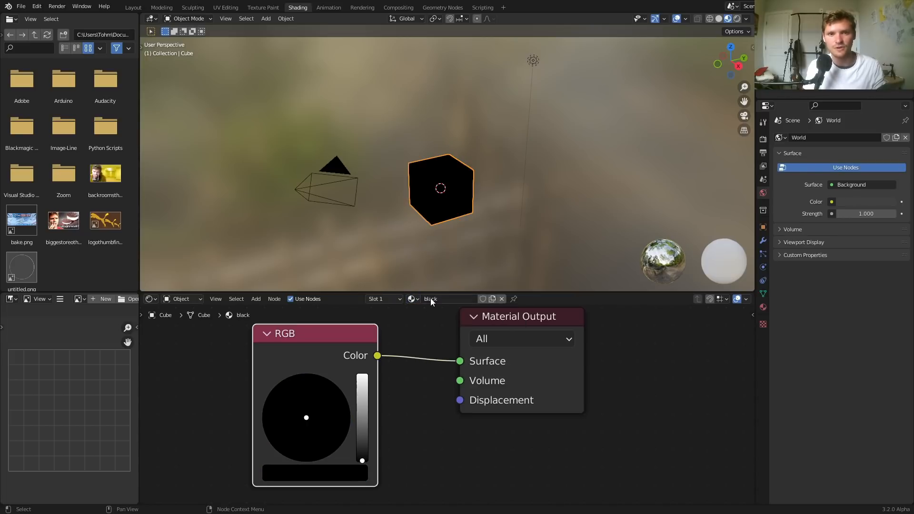
# Create a new geometry node tree on the cube in the Geometry Nodes workspace and delete its Group Input node.
pyautogui.click(437, 8)
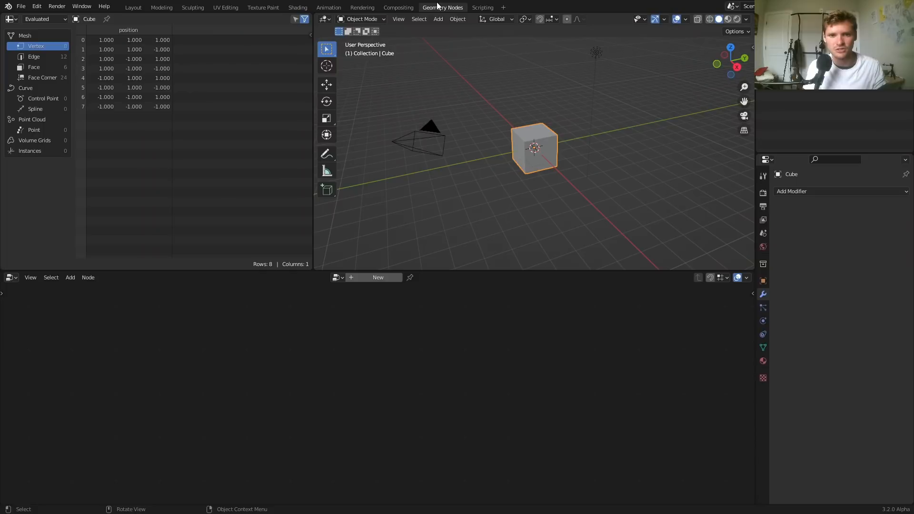
pyautogui.moveTo(376, 271); pyautogui.dragTo(378, 272)
pyautogui.click(378, 277)
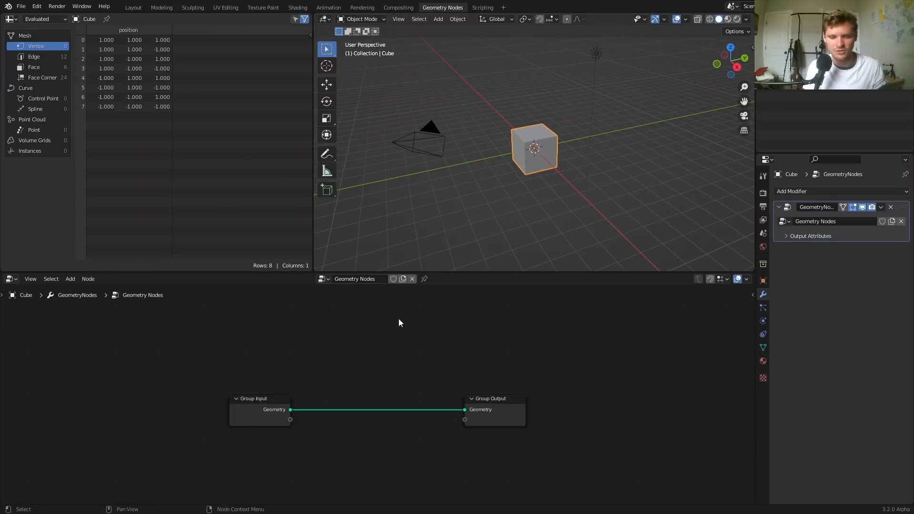
pyautogui.click(735, 51)
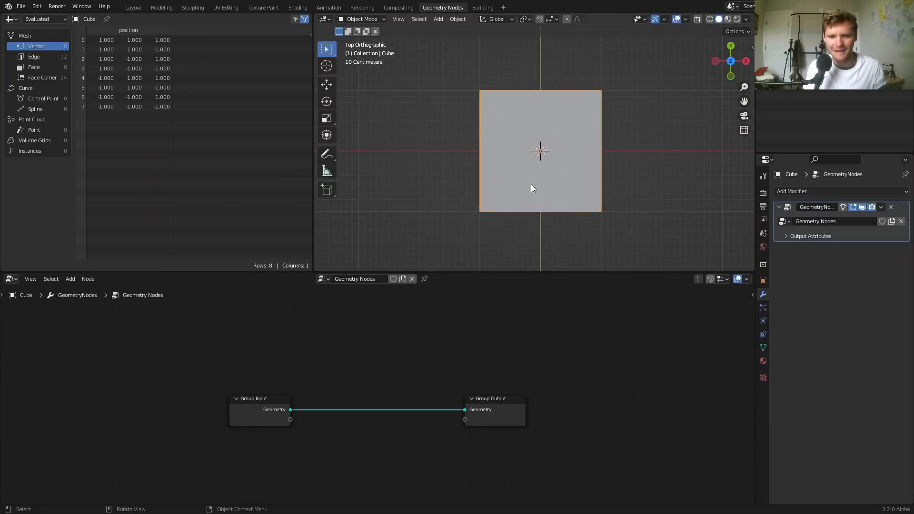
pyautogui.moveTo(298, 452); pyautogui.dragTo(222, 364)
pyautogui.press('x')
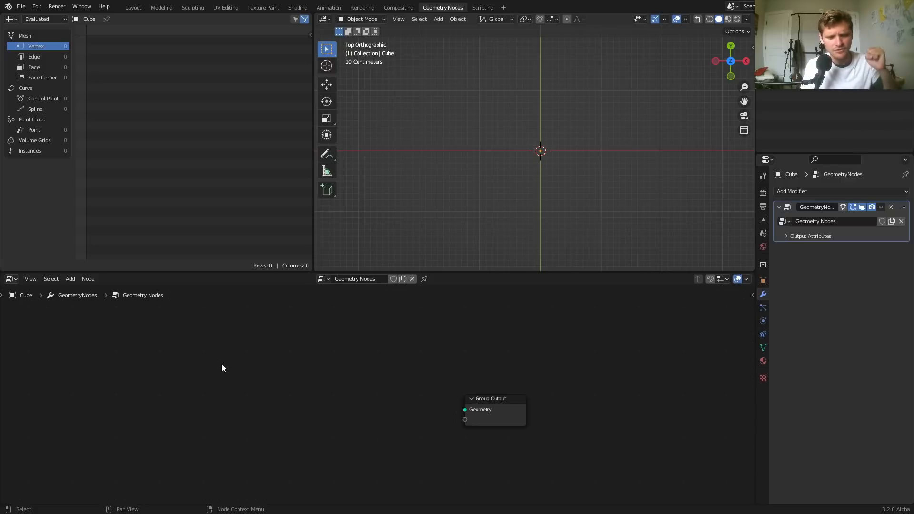
# Add a String to Curves node and connect its Curve Instances to the Group Output geometry.
pyautogui.hotkey('shift', 'a')
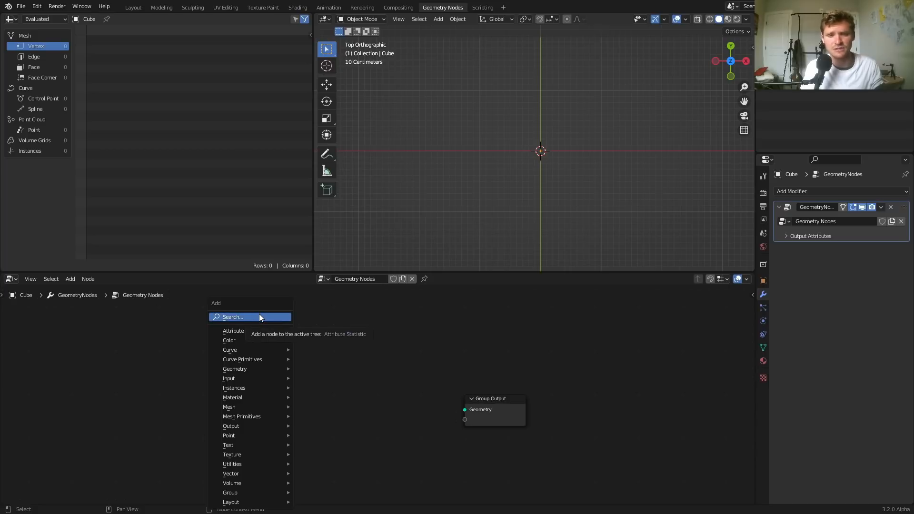
pyautogui.click(259, 316)
pyautogui.write('string to c')
pyautogui.press('Return')
pyautogui.click(271, 331)
pyautogui.moveTo(354, 346); pyautogui.dragTo(465, 410)
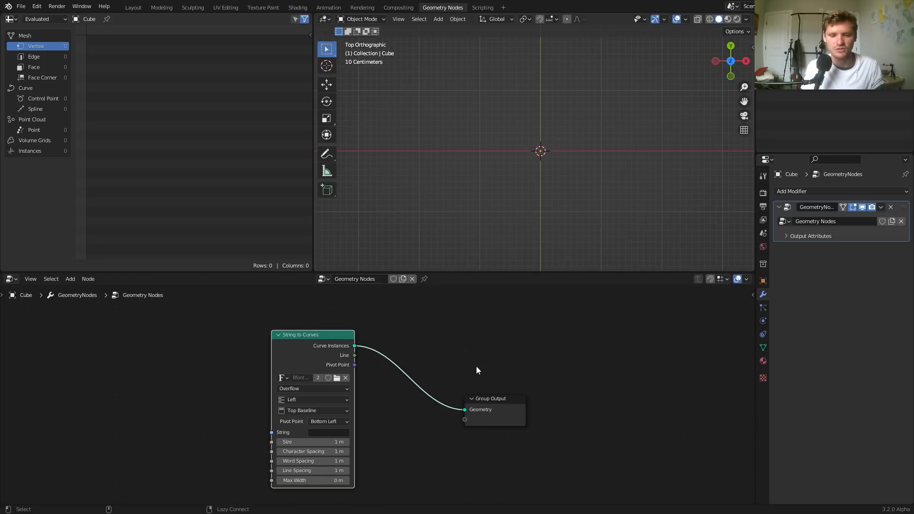
# Set the String to Curves text to B and check the letter outline in top view.
pyautogui.click(314, 433)
pyautogui.write('B')
pyautogui.press('Return')
pyautogui.scroll(8, 561, 127)
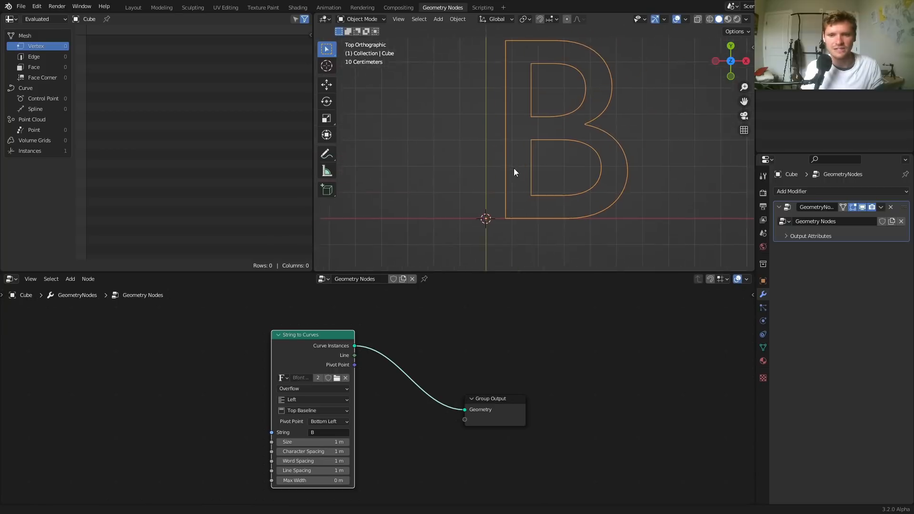
pyautogui.click(737, 19)
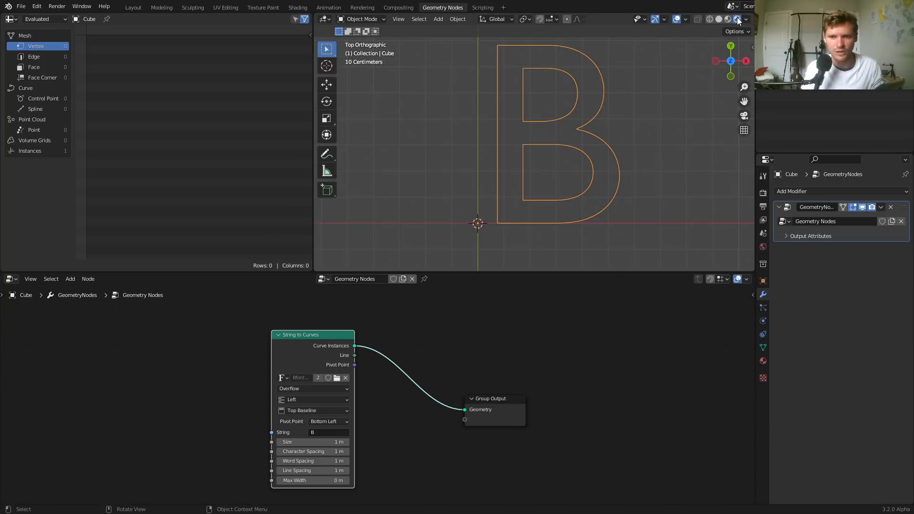
pyautogui.click(719, 19)
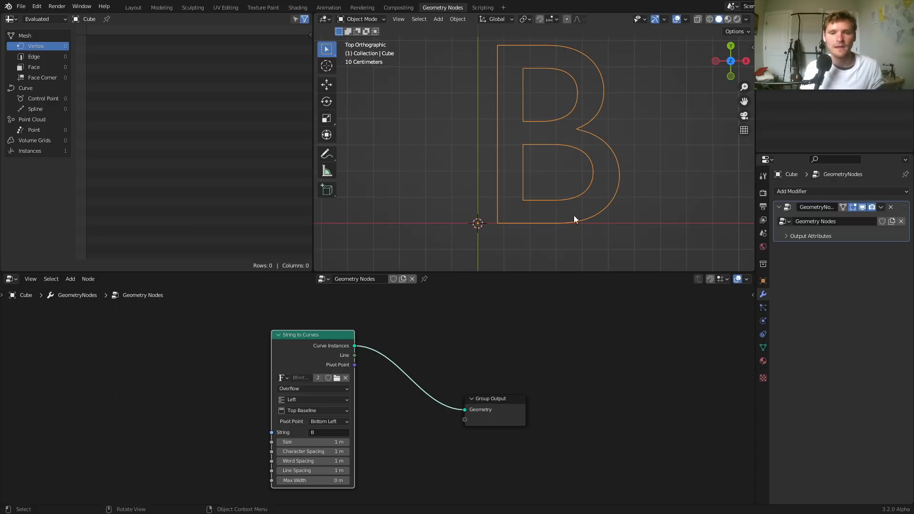
# Load the NHL Bruins Regular font from the Desktop folder into the String to Curves node.
pyautogui.click(337, 378)
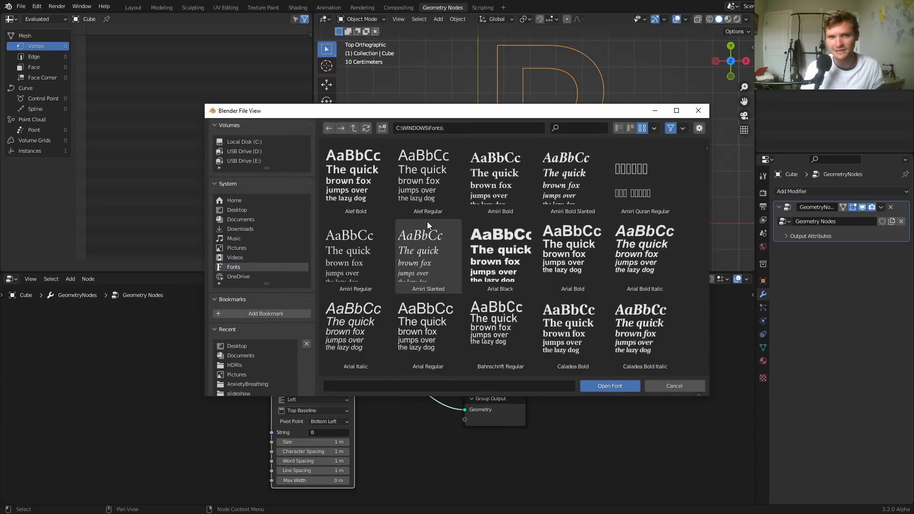
pyautogui.click(242, 347)
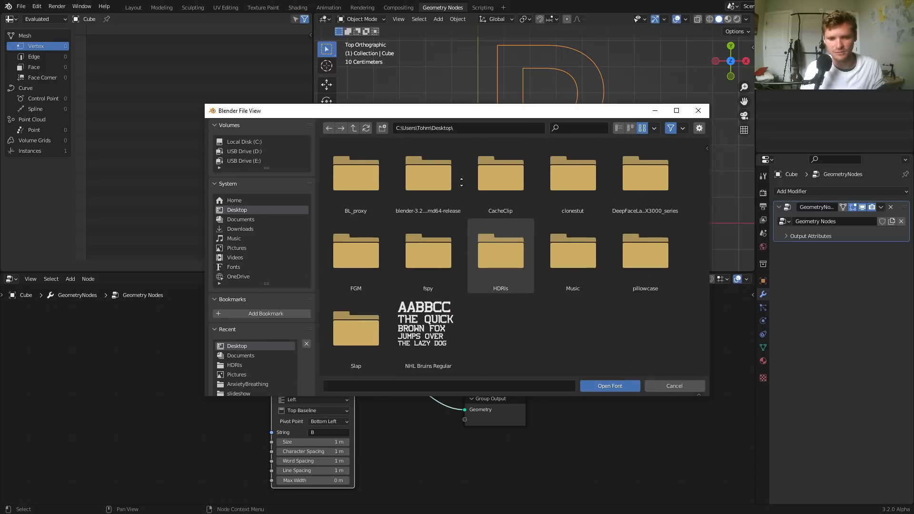
pyautogui.click(412, 338)
pyautogui.doubleClick(433, 335)
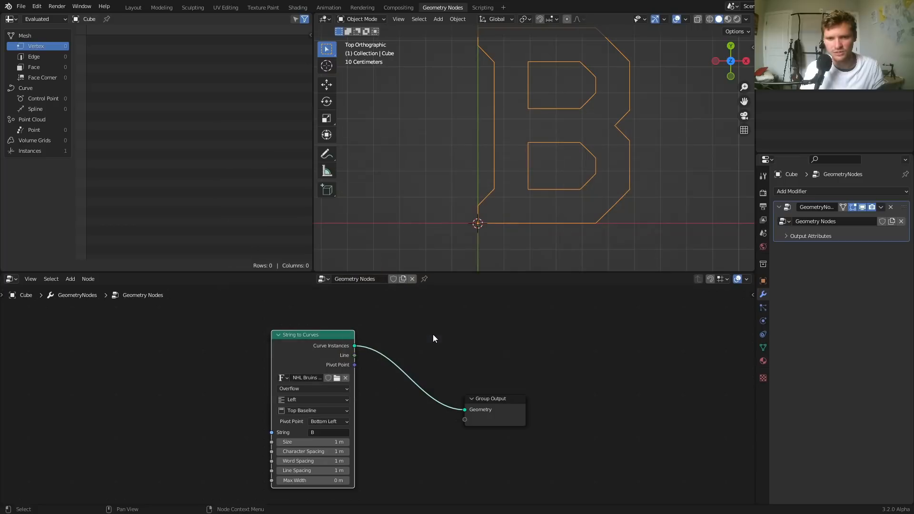
pyautogui.scroll(-3, 557, 185)
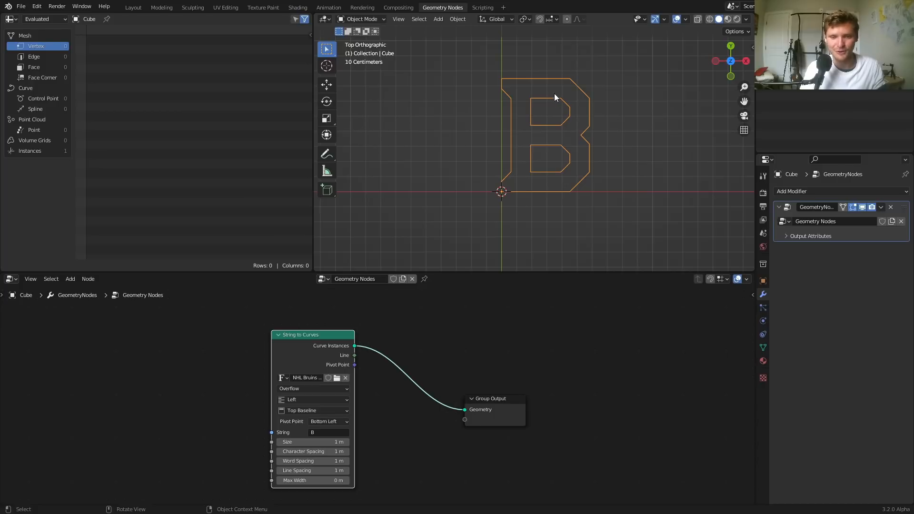
# Centre the letter on the origin by setting the String to Curves alignment to Center horizontally and Middle vertically.
pyautogui.scroll(3, 291, 401)
pyautogui.click(290, 404)
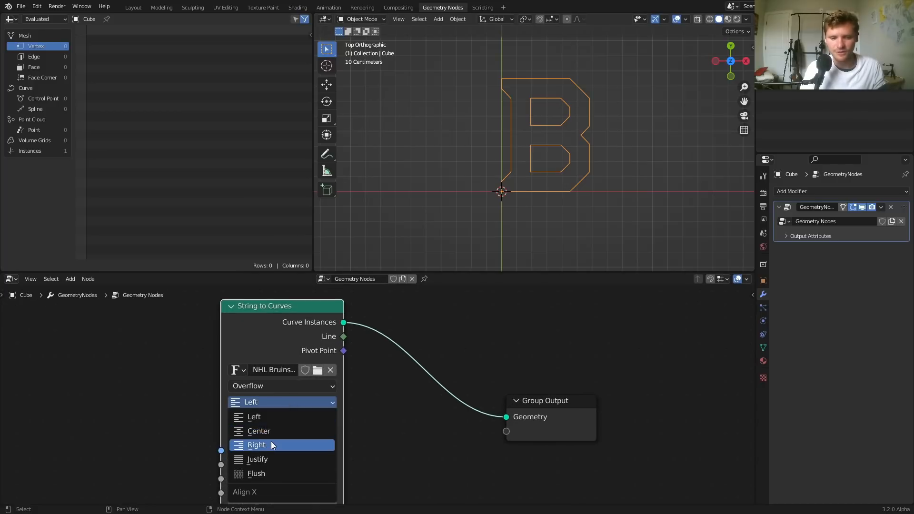
pyautogui.click(258, 432)
pyautogui.click(252, 418)
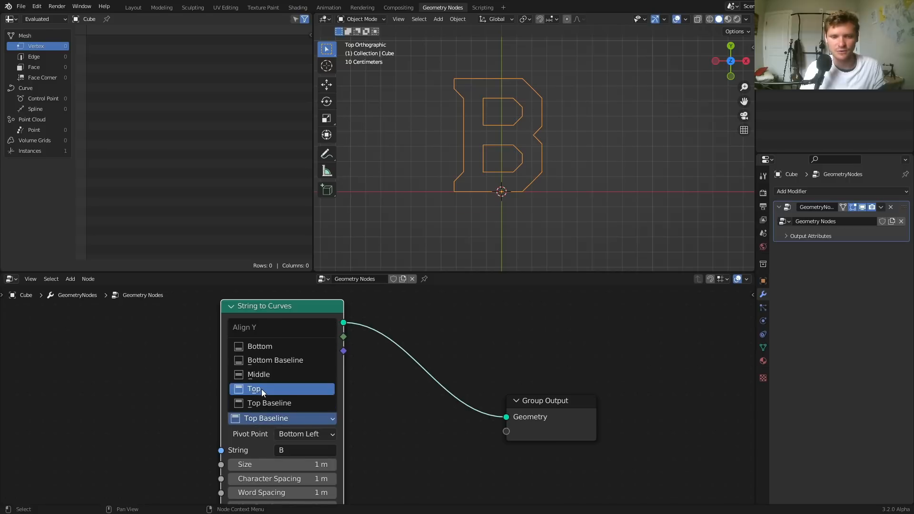
pyautogui.click(262, 390)
pyautogui.click(275, 418)
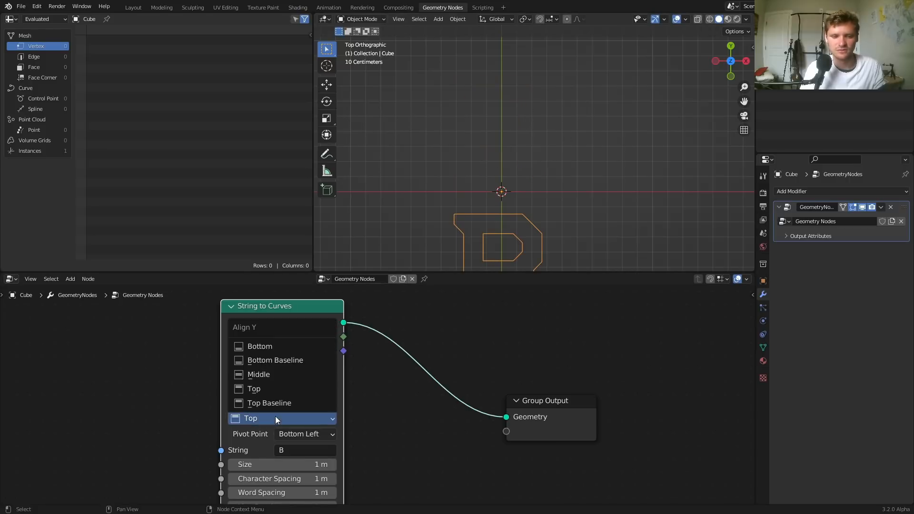
pyautogui.click(264, 375)
pyautogui.keyDown('shift'); pyautogui.moveTo(505, 146); pyautogui.dragTo(515, 106, button='middle'); pyautogui.keyUp('shift')
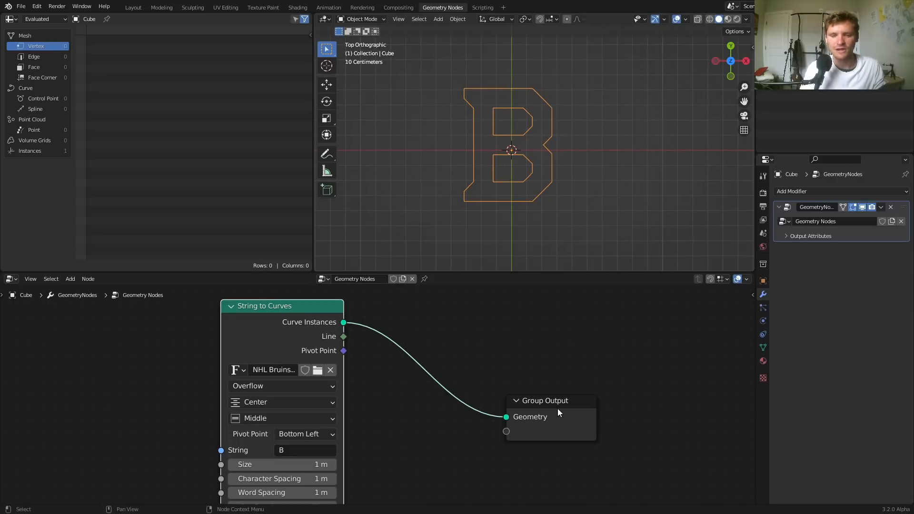
# Make room before the Group Output node and insert a Fill Curve node after String to Curves.
pyautogui.moveTo(558, 409); pyautogui.dragTo(662, 374)
pyautogui.hotkey('shift', 'a')
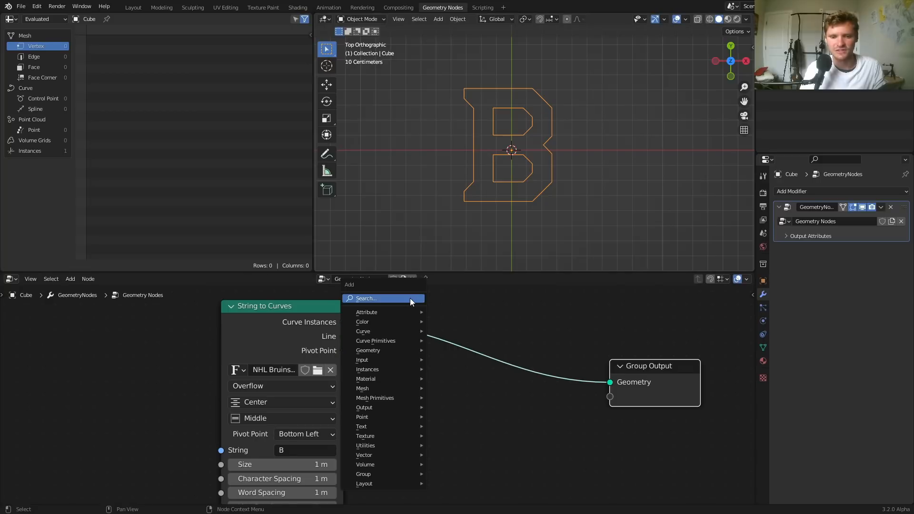
pyautogui.write('fill')
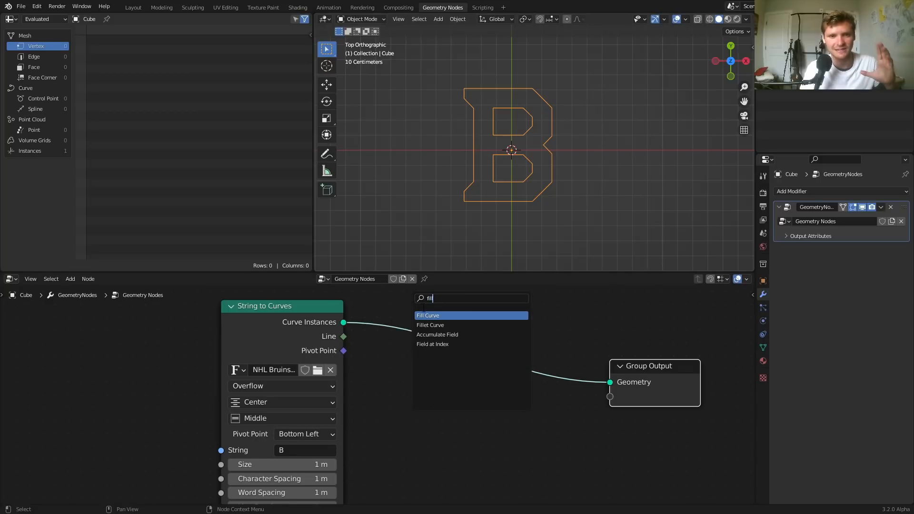
pyautogui.press('Return')
pyautogui.click(420, 315)
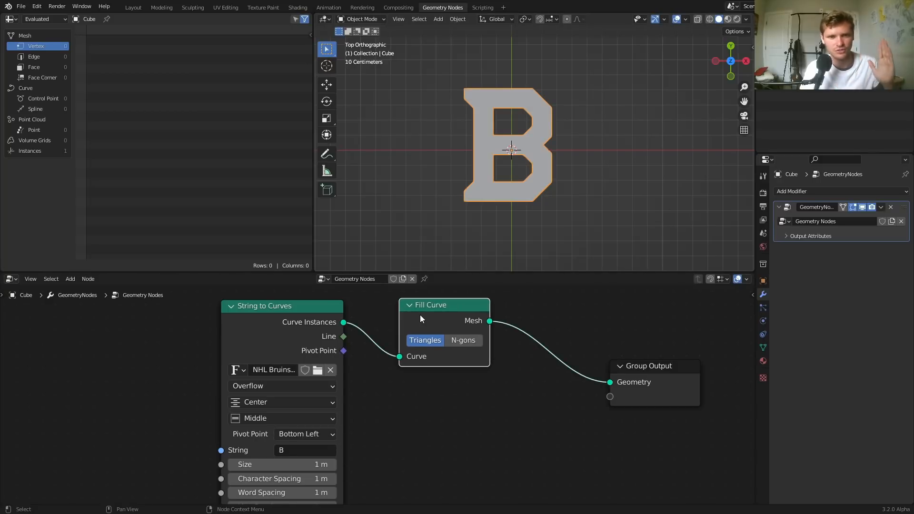
# Insert a Set Material node after Fill Curve with the black material, using material preview shading in the viewport.
pyautogui.moveTo(524, 356); pyautogui.dragTo(406, 335, button='middle')
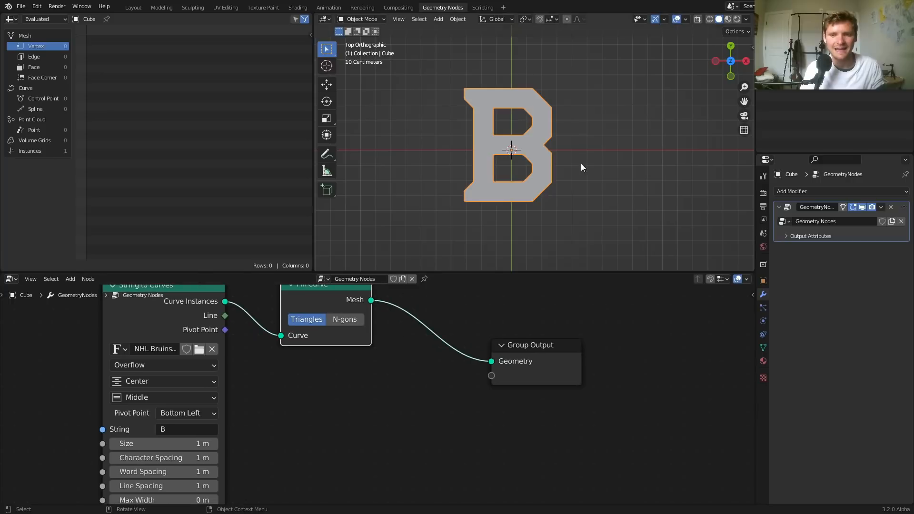
pyautogui.click(728, 19)
pyautogui.moveTo(382, 371); pyautogui.dragTo(380, 389, button='middle')
pyautogui.hotkey('shift', 'a')
pyautogui.press('Escape')
pyautogui.hotkey('shift', 'a')
pyautogui.write('set mat')
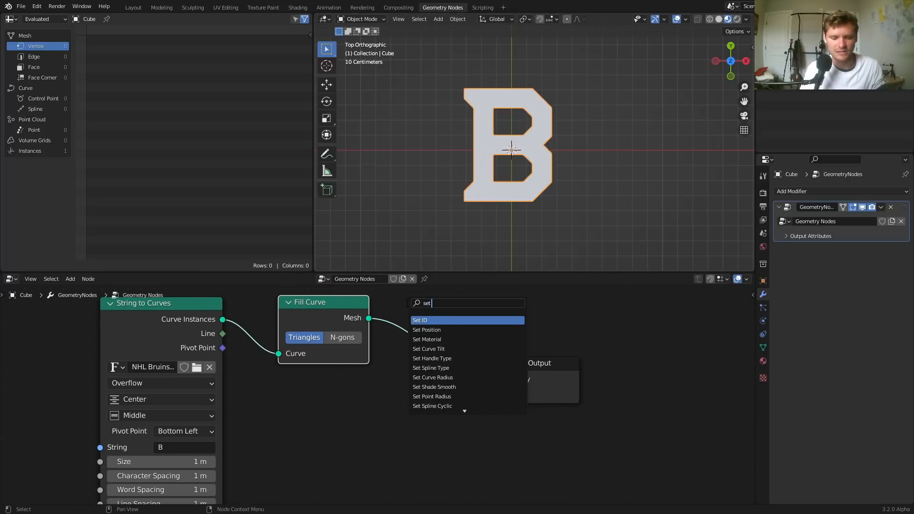
pyautogui.press('Return')
pyautogui.click(435, 334)
pyautogui.click(455, 373)
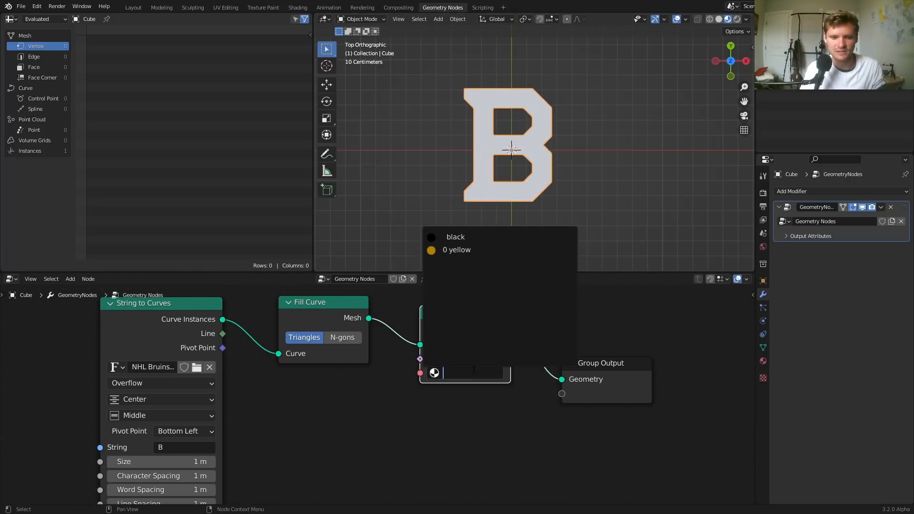
pyautogui.click(456, 239)
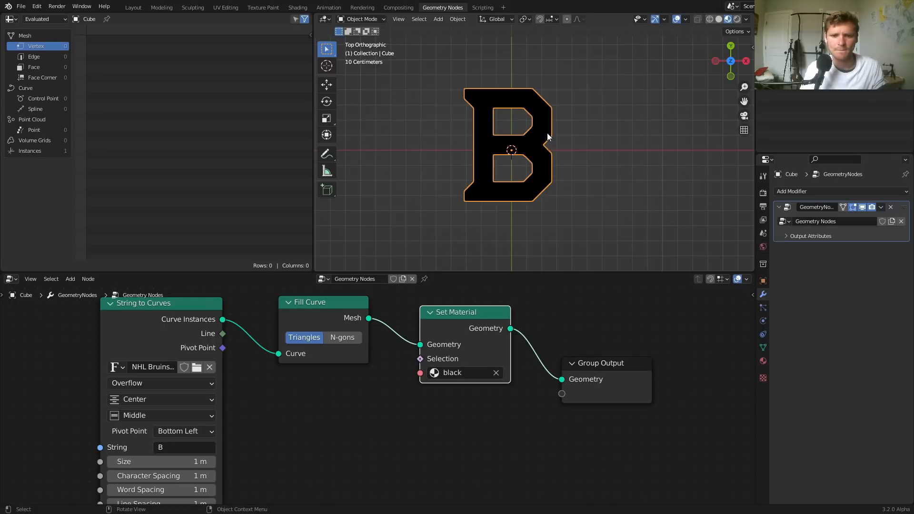
# Test the letter A as the String to Curves text and restore it to B.
pyautogui.scroll(2, 514, 106)
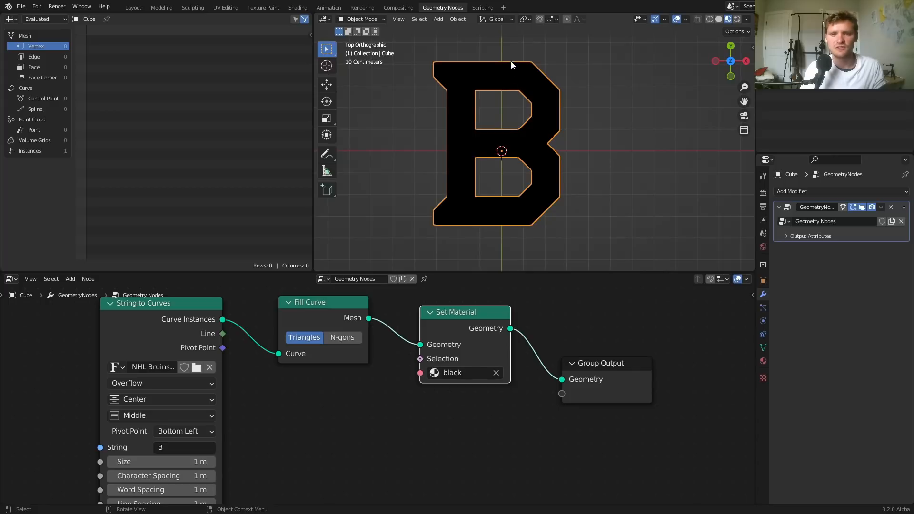
pyautogui.click(178, 447)
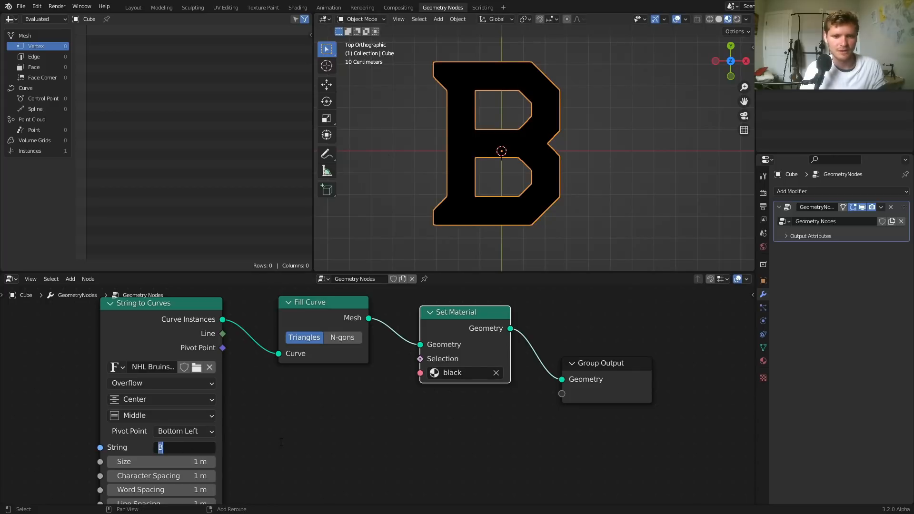
pyautogui.write('A')
pyautogui.press('Return')
pyautogui.click(177, 447)
pyautogui.write('B')
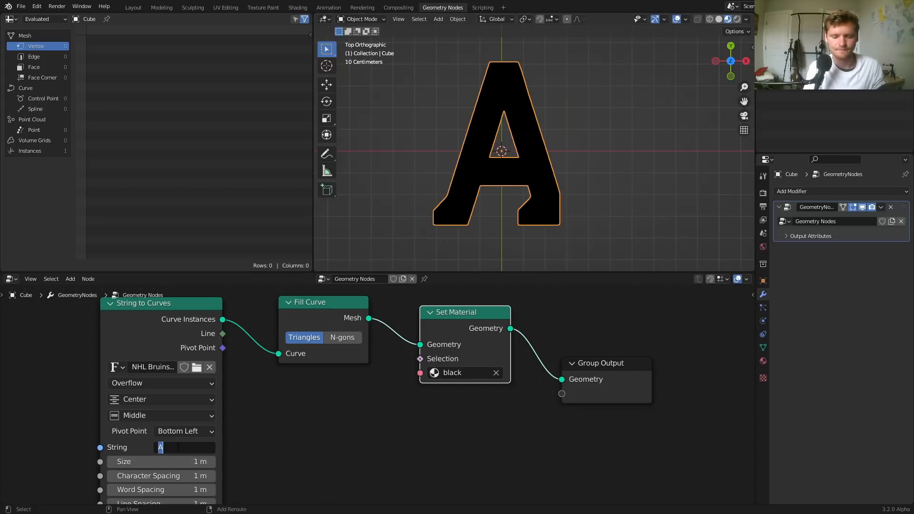
pyautogui.press('Return')
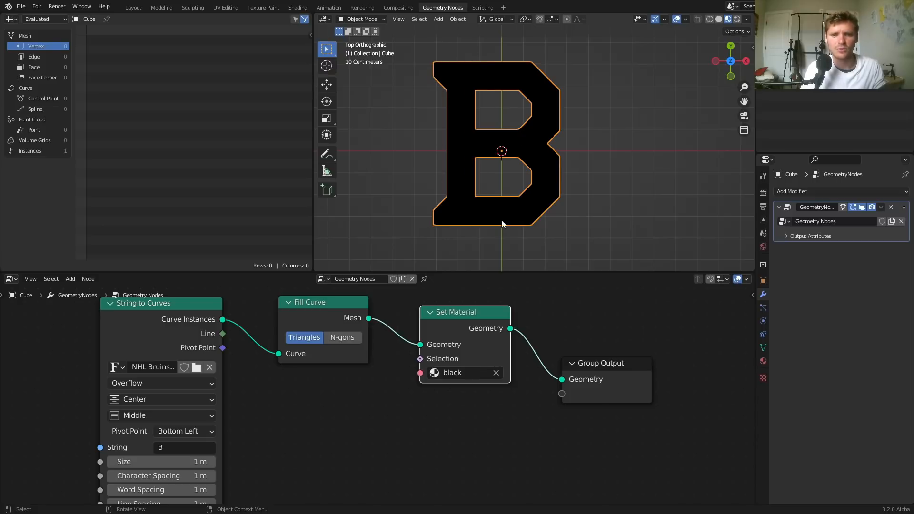
# Connect Curve Instances directly to the Group Output and rearrange the String to Curves, Fill Curve and Set Material nodes.
pyautogui.keyDown('ctrl'); pyautogui.keyDown('shift'); pyautogui.click(330, 305); pyautogui.keyUp('shift'); pyautogui.keyUp('ctrl')
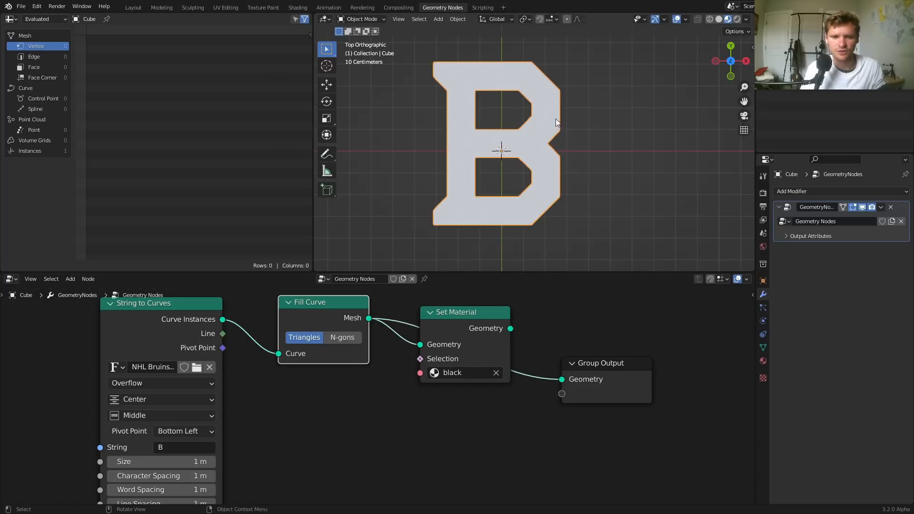
pyautogui.keyDown('ctrl'); pyautogui.keyDown('shift'); pyautogui.click(194, 313); pyautogui.keyUp('shift'); pyautogui.keyUp('ctrl')
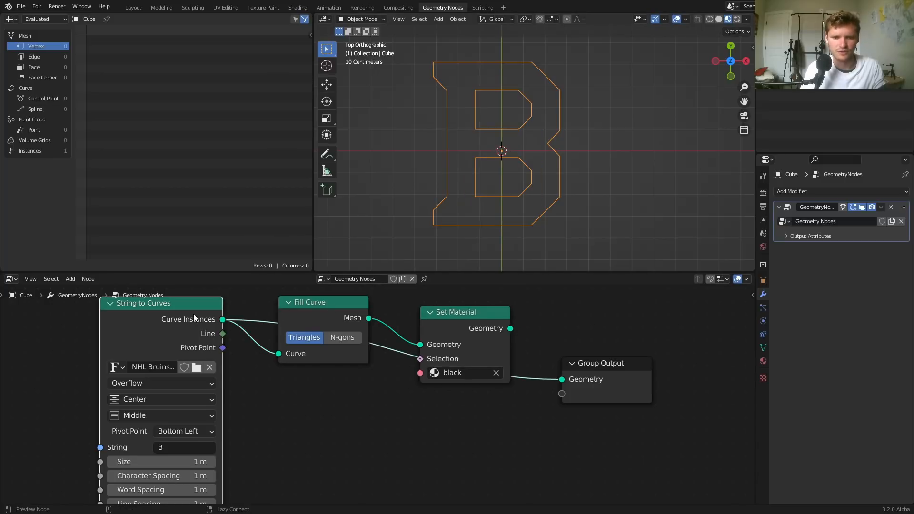
pyautogui.moveTo(194, 314); pyautogui.dragTo(140, 327)
pyautogui.moveTo(547, 330); pyautogui.dragTo(321, 300)
pyautogui.moveTo(341, 310); pyautogui.dragTo(336, 297)
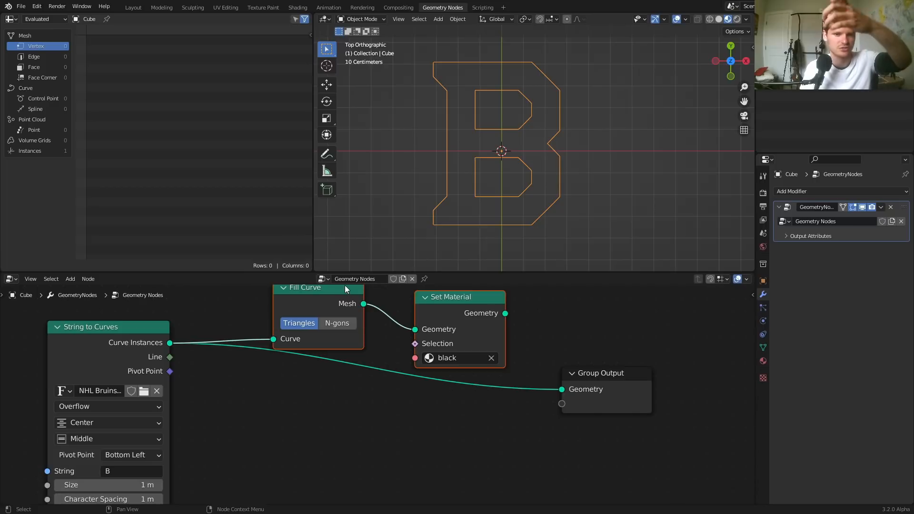
# Add a Realize Instances node below Fill Curve and feed it the Curve Instances from String to Curves.
pyautogui.moveTo(253, 342); pyautogui.dragTo(277, 295, button='middle')
pyautogui.hotkey('shift', 'a')
pyautogui.write('srea')
pyautogui.press('Return')
pyautogui.click(263, 348)
pyautogui.keyDown('alt'); pyautogui.moveTo(178, 309); pyautogui.dragTo(281, 337, button='right'); pyautogui.keyUp('alt')
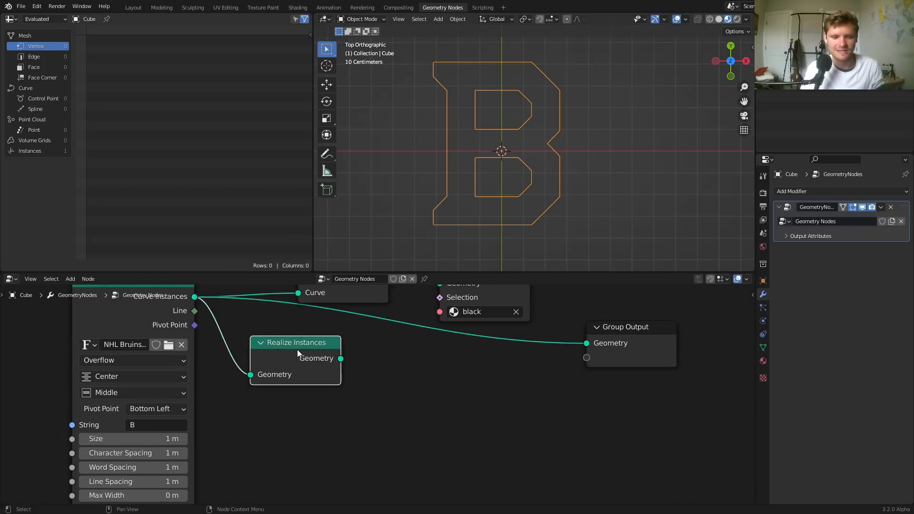
# Attach a Viewer node to the Curve Instances output of String to Curves.
pyautogui.moveTo(224, 322); pyautogui.dragTo(258, 342, button='middle')
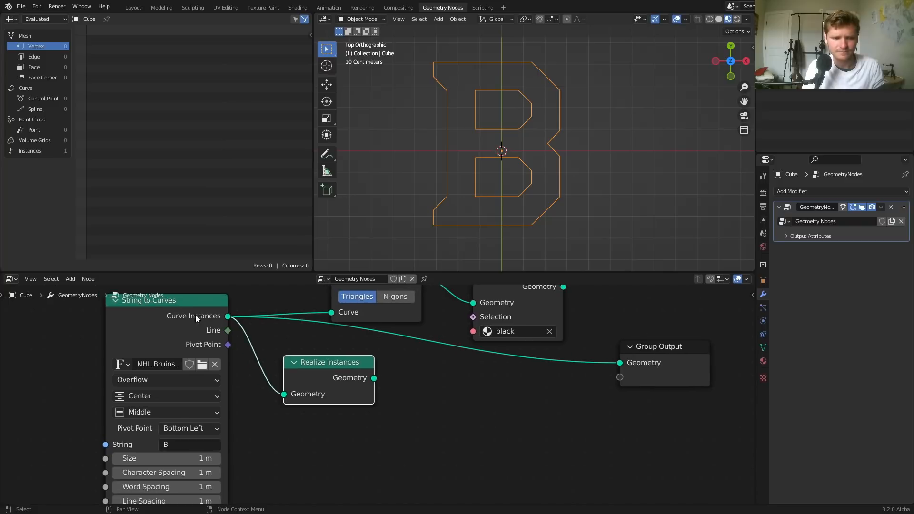
pyautogui.keyDown('ctrl'); pyautogui.keyDown('shift'); pyautogui.click(189, 313); pyautogui.keyUp('shift'); pyautogui.keyUp('ctrl')
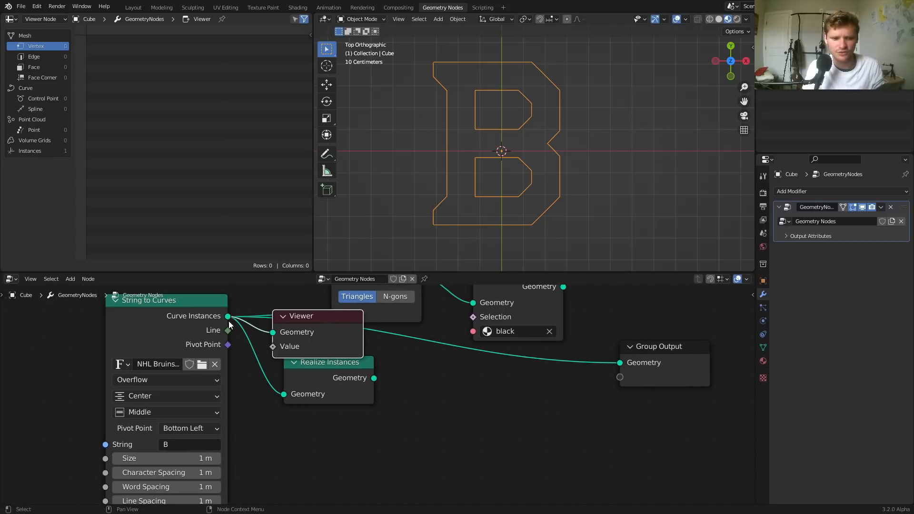
# Examine the instance data of the String to Curves output in the spreadsheet and delete the Viewer node.
pyautogui.click(64, 151)
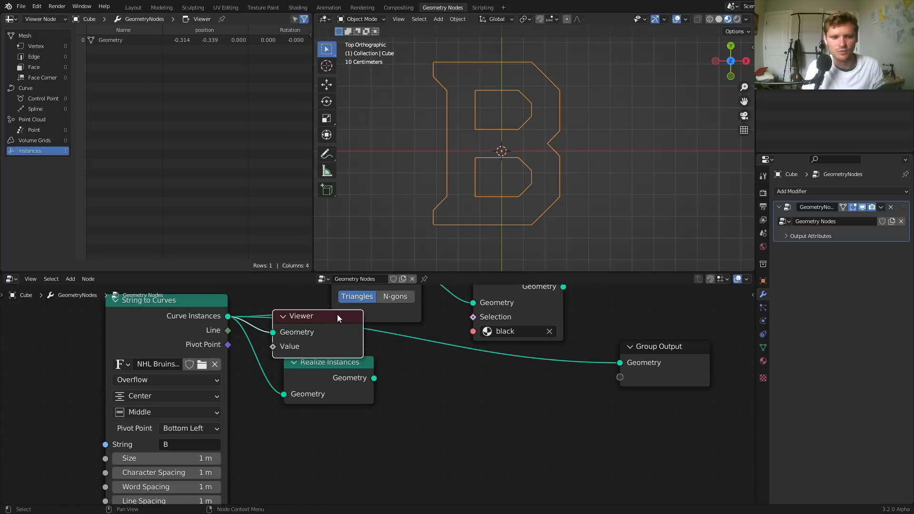
pyautogui.press('x')
pyautogui.press('Home')
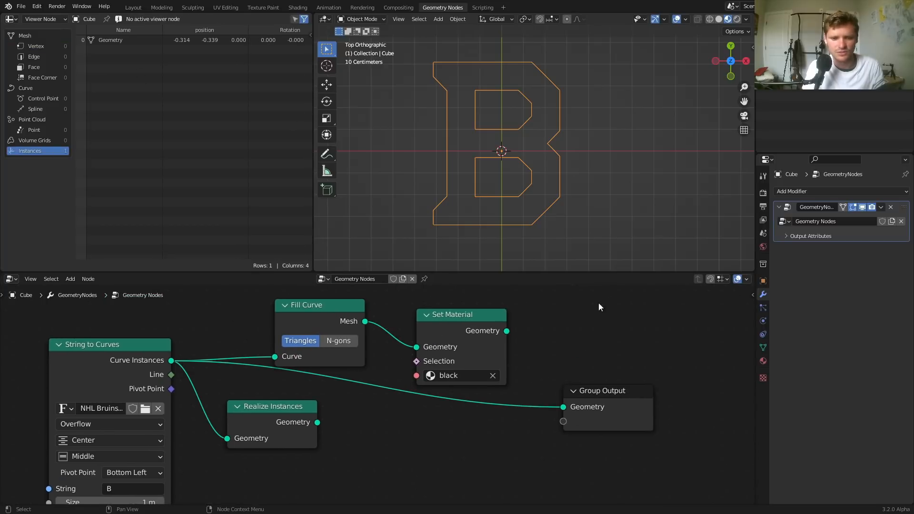
# Attach a temporary Viewer to Realize Instances, examine its control point data in the spreadsheet, and delete the Viewer.
pyautogui.moveTo(274, 408); pyautogui.dragTo(273, 415)
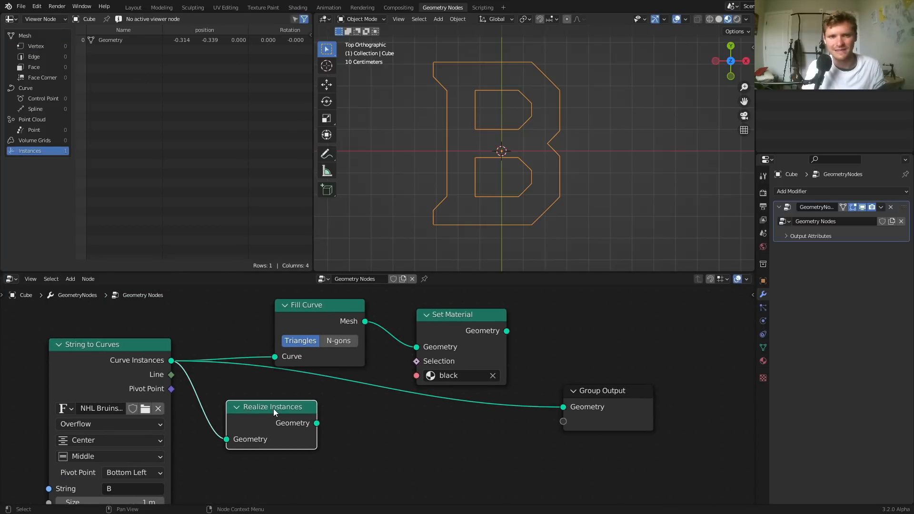
pyautogui.moveTo(274, 408); pyautogui.dragTo(287, 381, button='middle')
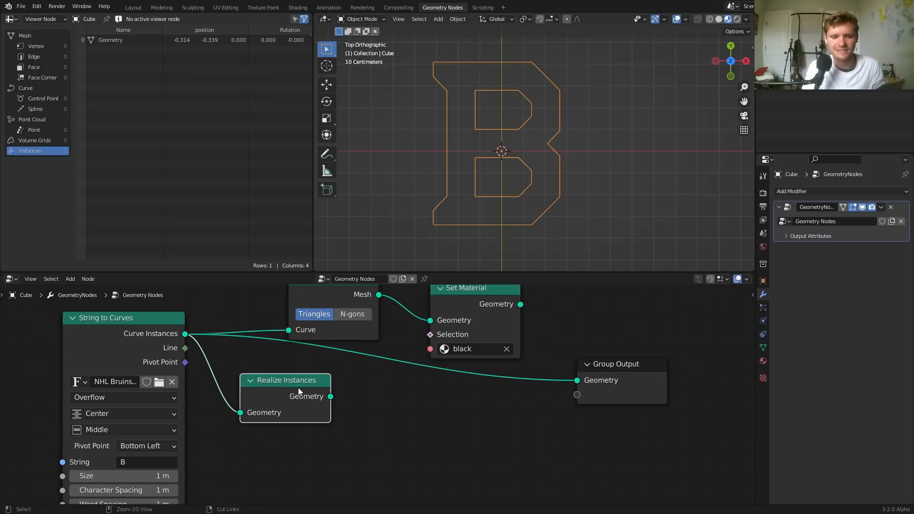
pyautogui.keyDown('ctrl'); pyautogui.keyDown('shift'); pyautogui.click(299, 387); pyautogui.keyUp('shift'); pyautogui.keyUp('ctrl')
pyautogui.click(42, 98)
pyautogui.scroll(-2, 124, 108)
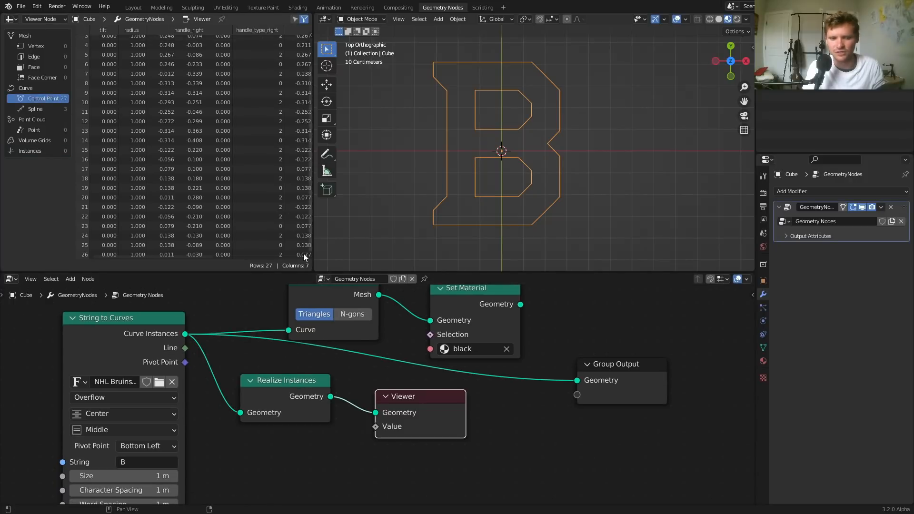
pyautogui.press('x')
# Add a Curve to Mesh node beside Realize Instances and feed its Curve input with the realized geometry.
pyautogui.scroll(-2, 417, 391)
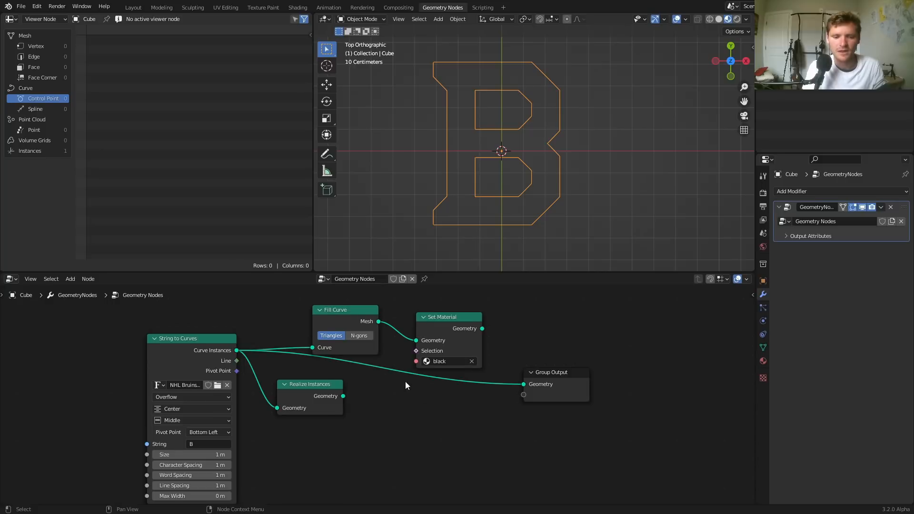
pyautogui.hotkey('shift', 'a')
pyautogui.click(339, 317)
pyautogui.write('curve to meh')
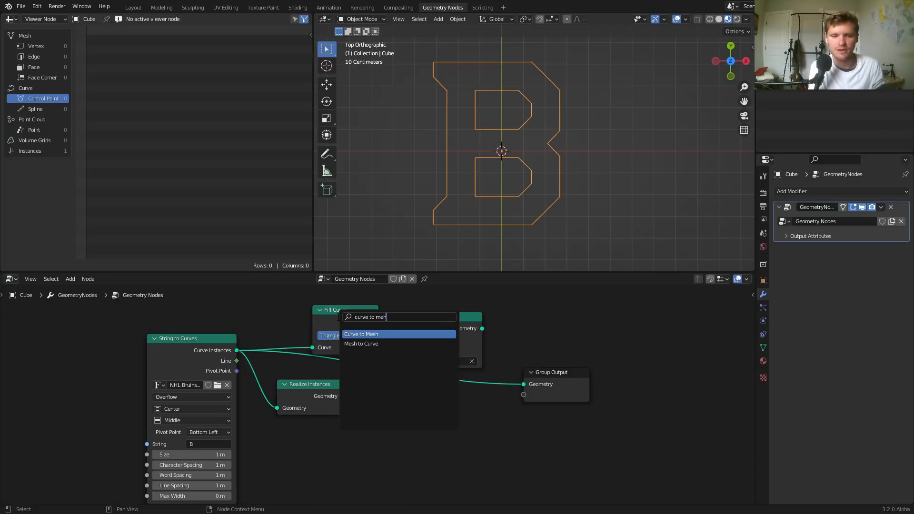
pyautogui.press('Return')
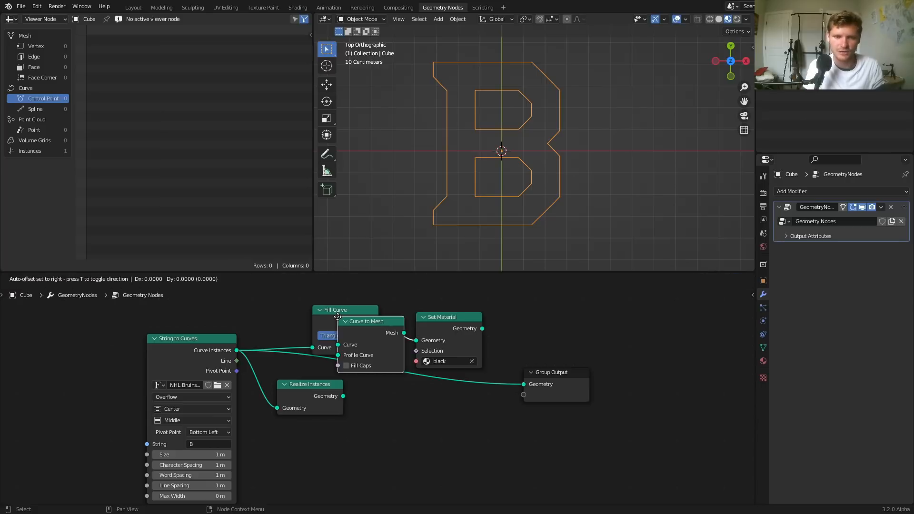
pyautogui.click(384, 382)
pyautogui.moveTo(416, 351); pyautogui.dragTo(384, 410)
# Add a Curve Circle node below Realize Instances and connect it to the Profile Curve of Curve to Mesh.
pyautogui.scroll(1, 380, 395)
pyautogui.scroll(1, 407, 387)
pyautogui.hotkey('shift', 'a')
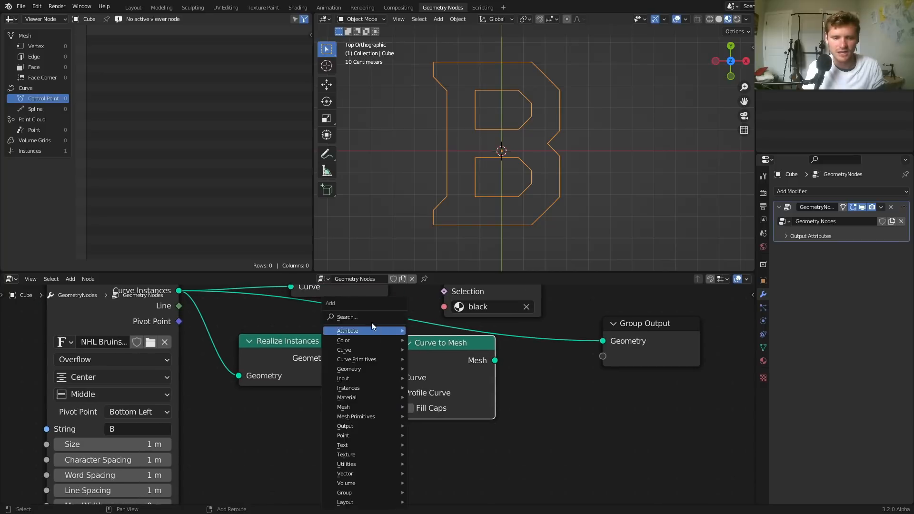
pyautogui.write('circle')
pyautogui.press('Down')
pyautogui.press('Return')
pyautogui.click(330, 417)
pyautogui.rightClick(330, 417)
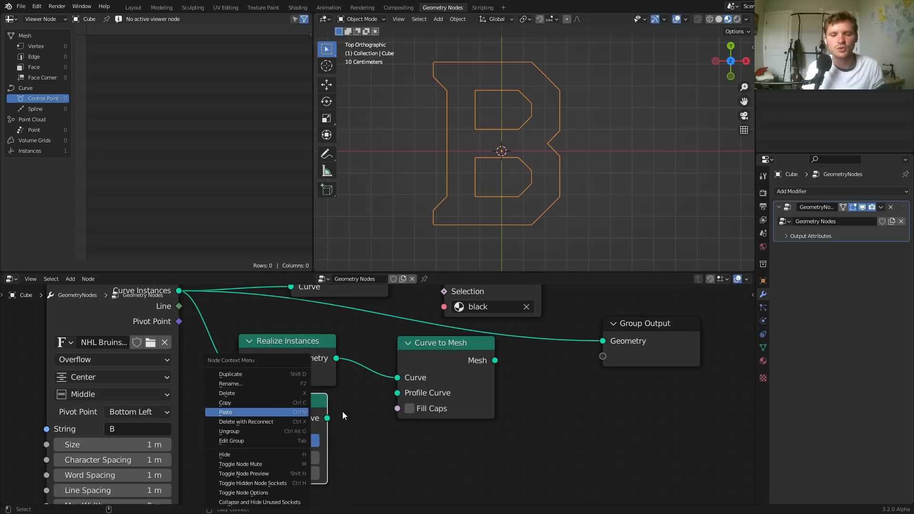
pyautogui.keyDown('alt'); pyautogui.moveTo(324, 414); pyautogui.dragTo(425, 402, button='right'); pyautogui.keyUp('alt')
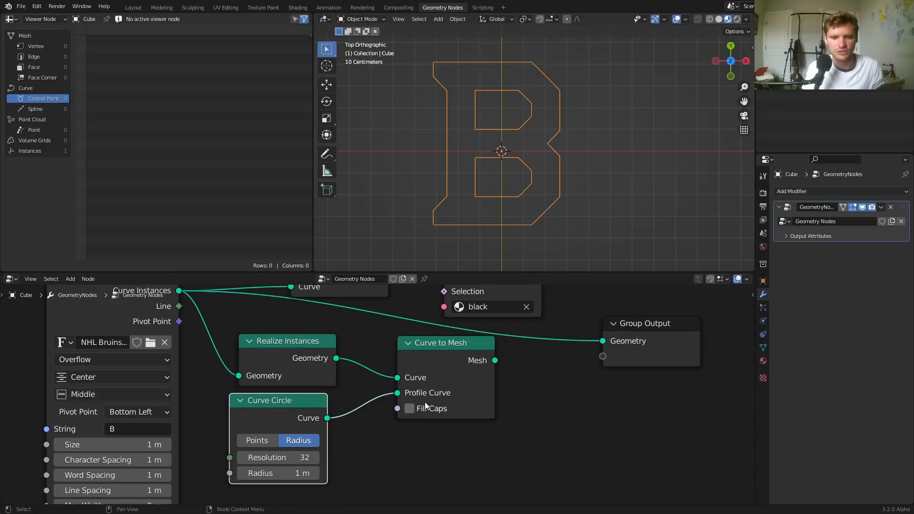
# Connect Curve to Mesh to the Group Output and set the Curve Circle radius to 0.02 m.
pyautogui.keyDown('ctrl'); pyautogui.keyDown('shift'); pyautogui.click(453, 351); pyautogui.keyUp('shift'); pyautogui.keyUp('ctrl')
pyautogui.moveTo(286, 474); pyautogui.dragTo(259, 474)
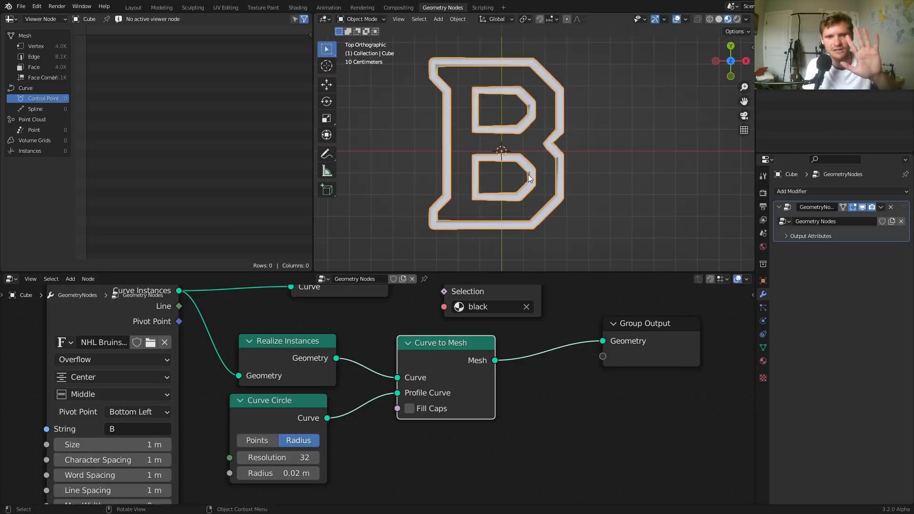
pyautogui.moveTo(547, 164); pyautogui.dragTo(549, 124, button='middle')
pyautogui.click(736, 47)
pyautogui.scroll(5, 536, 121)
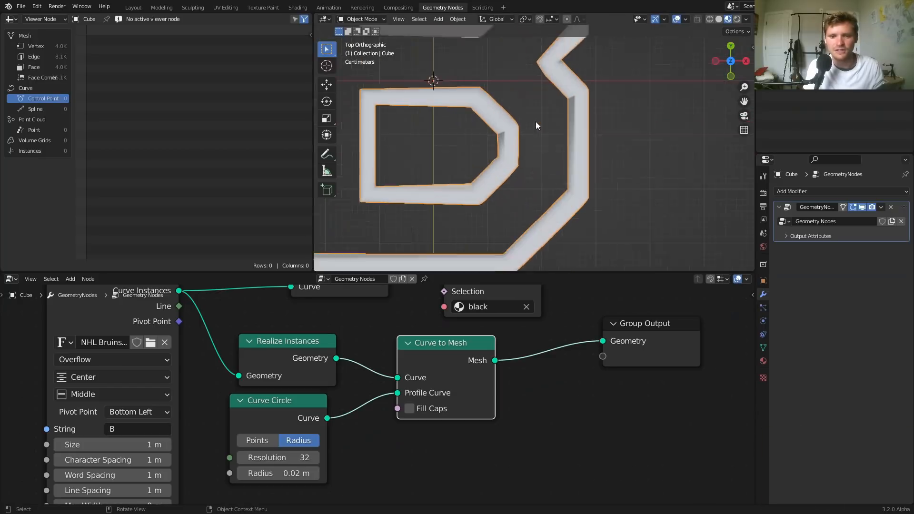
pyautogui.scroll(-6, 514, 126)
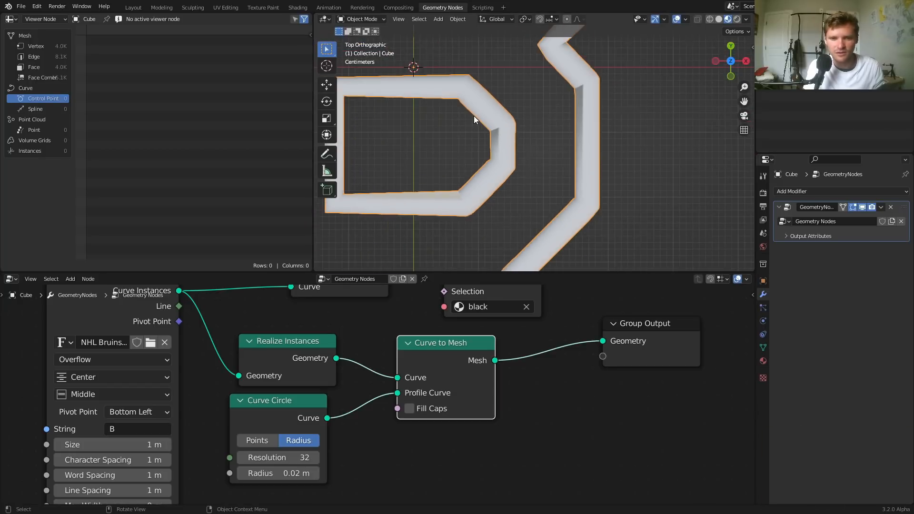
# Insert a duplicate of the Set Material node after Curve to Mesh and assign it the yellow material.
pyautogui.moveTo(521, 351); pyautogui.dragTo(441, 399, button='middle')
pyautogui.click(407, 299)
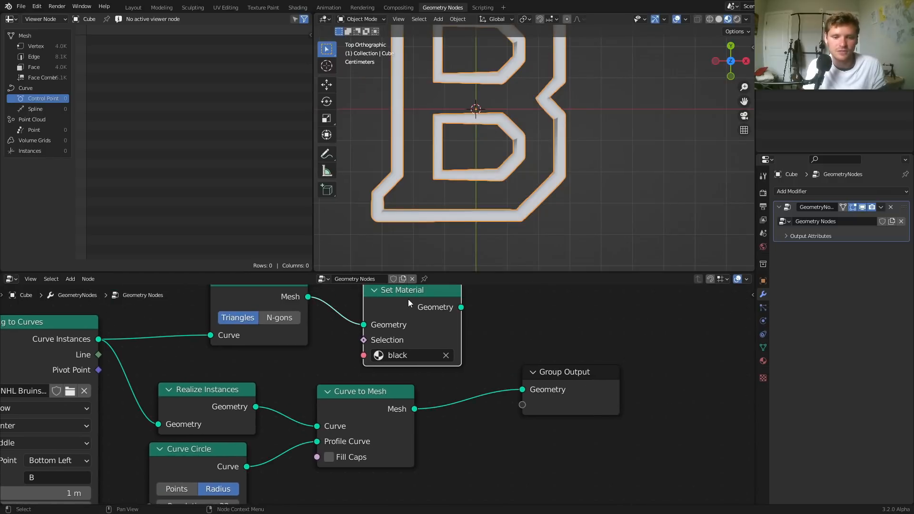
pyautogui.hotkey('shift', 'd')
pyautogui.click(500, 410)
pyautogui.click(503, 443)
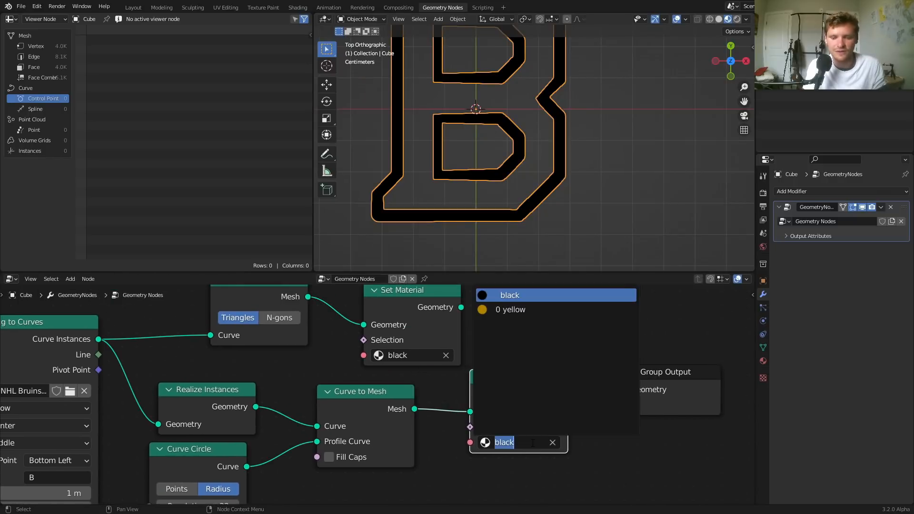
pyautogui.click(519, 312)
# Combine the black fill and yellow outline branches with a Join Geometry node feeding the Group Output.
pyautogui.keyDown('shift'); pyautogui.moveTo(542, 129); pyautogui.dragTo(547, 204, button='middle'); pyautogui.keyUp('shift')
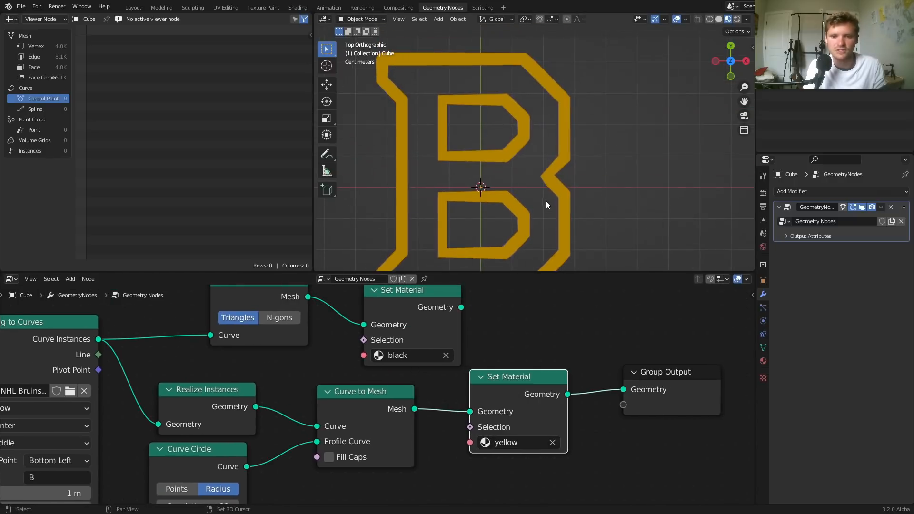
pyautogui.scroll(2, 527, 130)
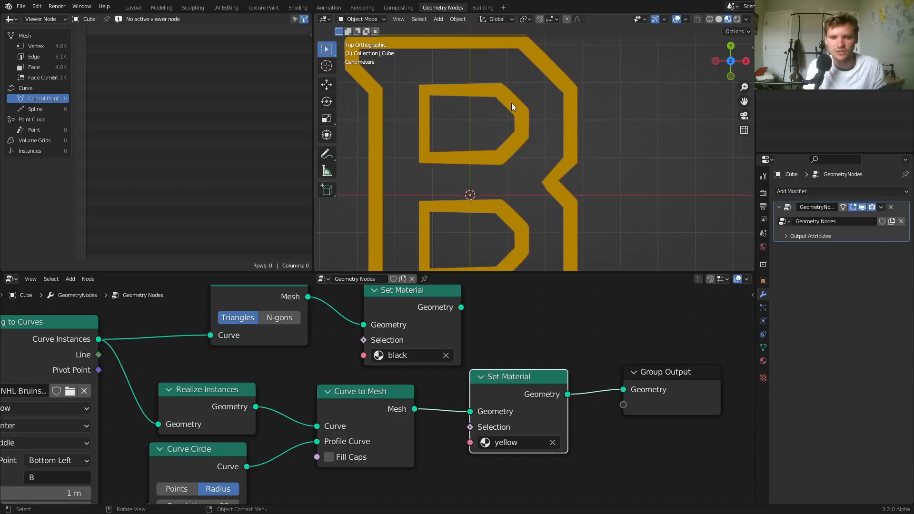
pyautogui.keyDown('ctrl'); pyautogui.keyDown('shift'); pyautogui.moveTo(502, 377); pyautogui.dragTo(413, 319, button='right'); pyautogui.keyUp('shift'); pyautogui.keyUp('ctrl')
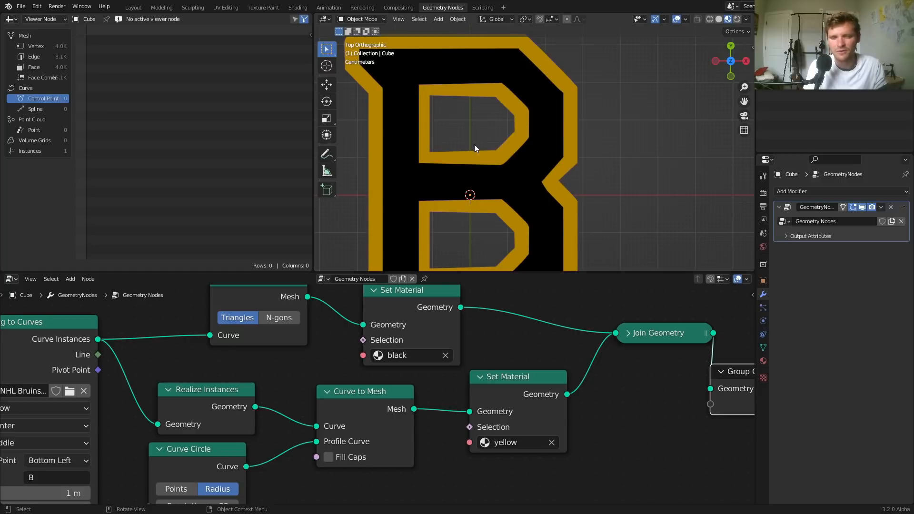
pyautogui.scroll(3, 475, 144)
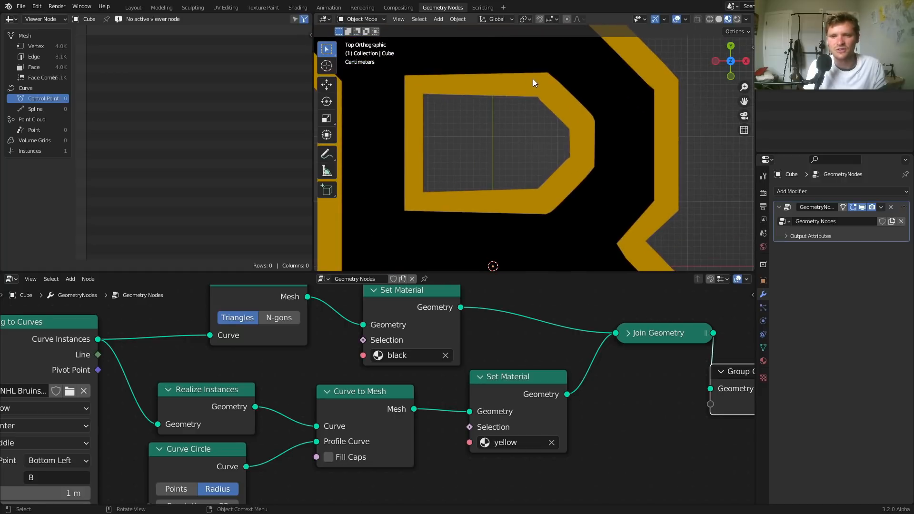
pyautogui.scroll(-5, 522, 142)
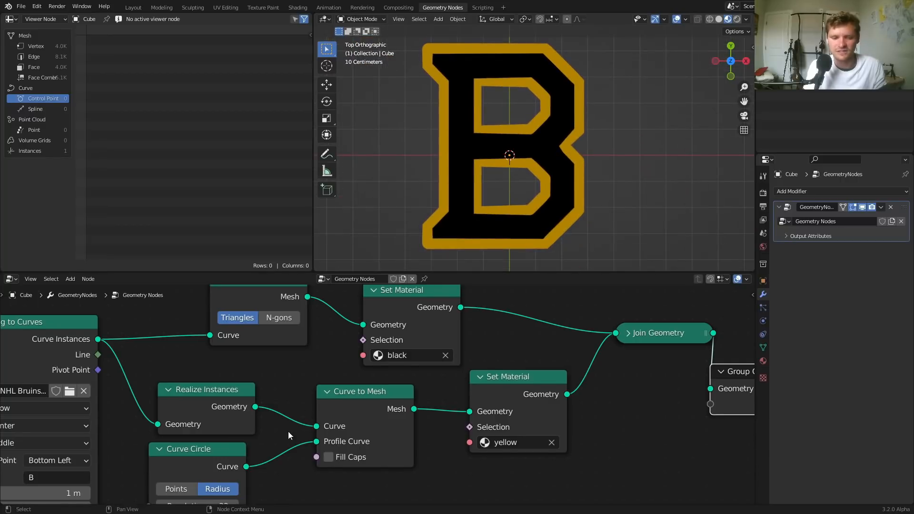
# Thin the yellow outline by setting the Curve Circle radius to 0.01 m.
pyautogui.moveTo(287, 431); pyautogui.dragTo(350, 337, button='middle')
pyautogui.click(274, 428)
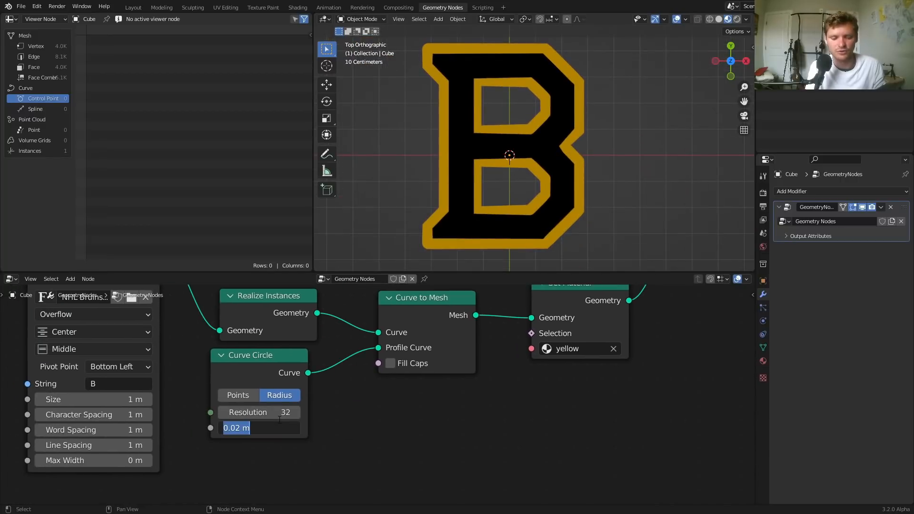
pyautogui.write('/01')
pyautogui.press('Return')
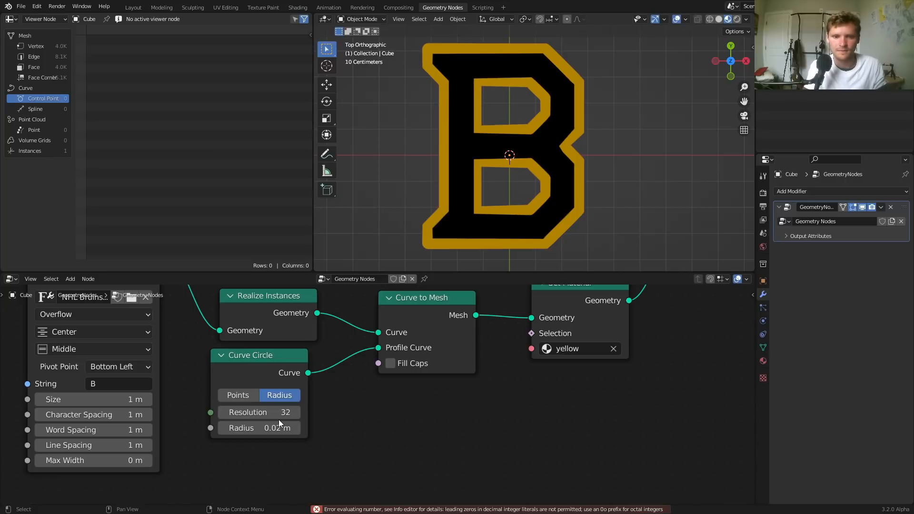
pyautogui.click(270, 427)
pyautogui.write('.01')
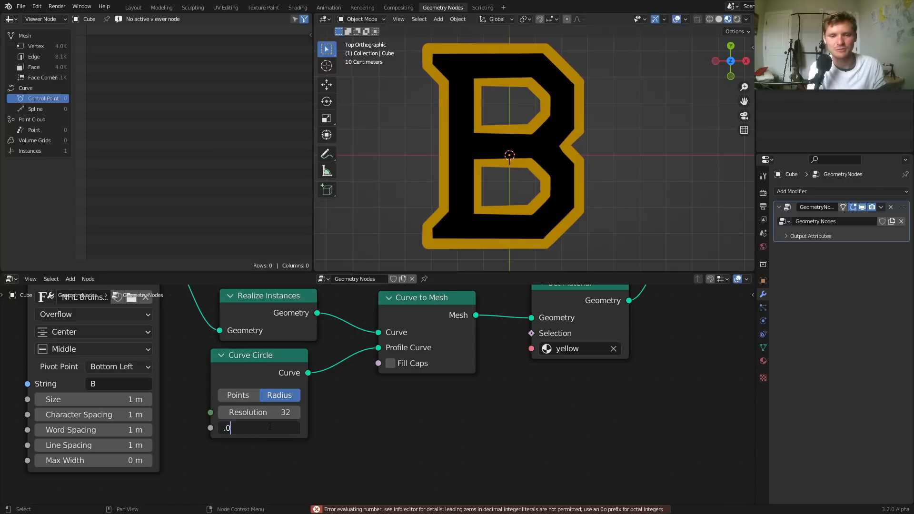
pyautogui.press('Return')
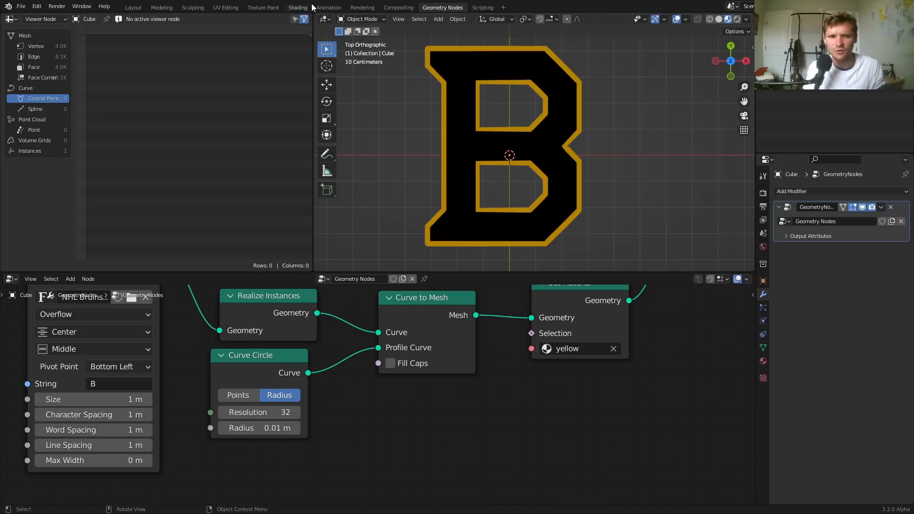
# Raise the yellow material's RGB colour to full brightness, shift its hue slightly, and return to the geometry nodes workspace.
pyautogui.click(298, 8)
pyautogui.click(405, 299)
pyautogui.click(419, 321)
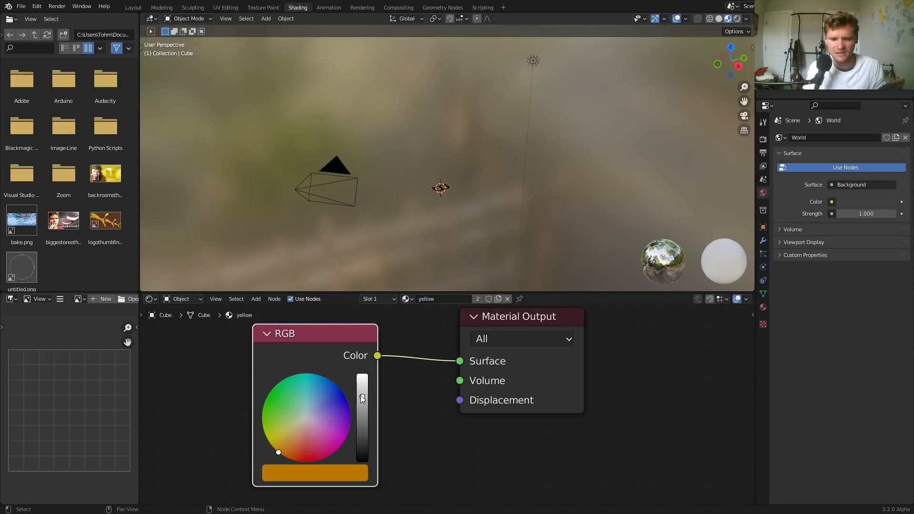
pyautogui.moveTo(362, 399); pyautogui.dragTo(362, 375)
pyautogui.moveTo(278, 452); pyautogui.dragTo(280, 453)
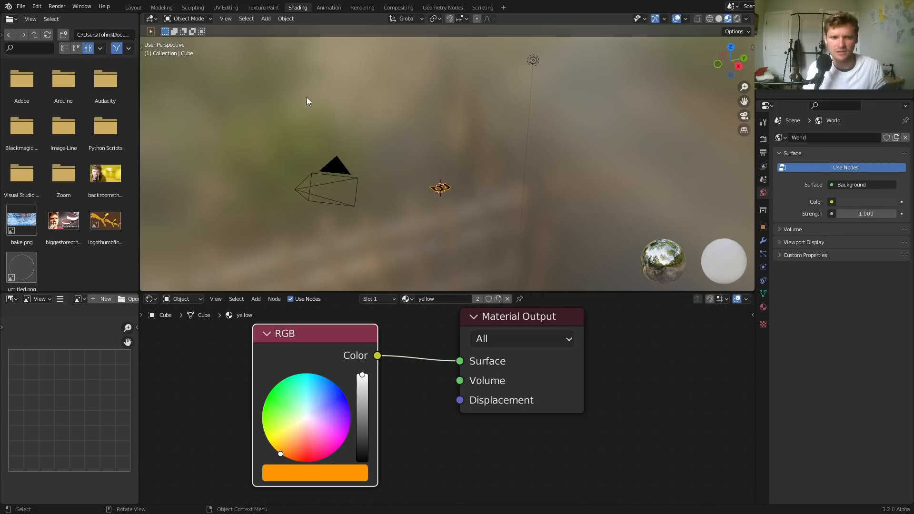
pyautogui.click(433, 8)
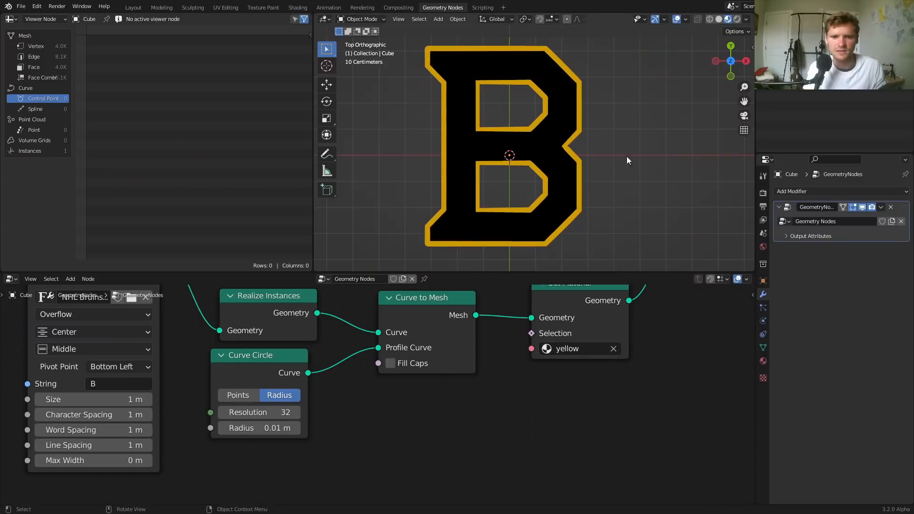
# Test the letters A and Q as the String to Curves text.
pyautogui.scroll(-4, 610, 127)
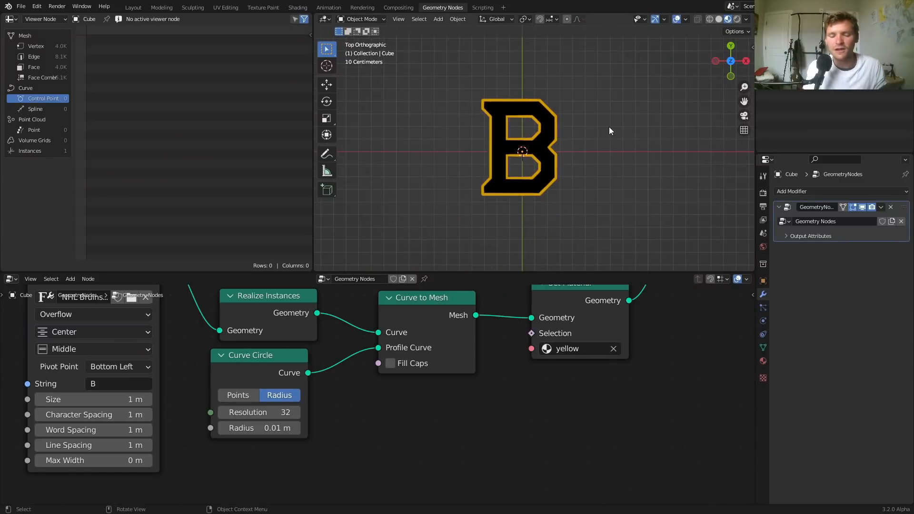
pyautogui.moveTo(114, 478); pyautogui.dragTo(166, 492, button='middle')
pyautogui.click(159, 396)
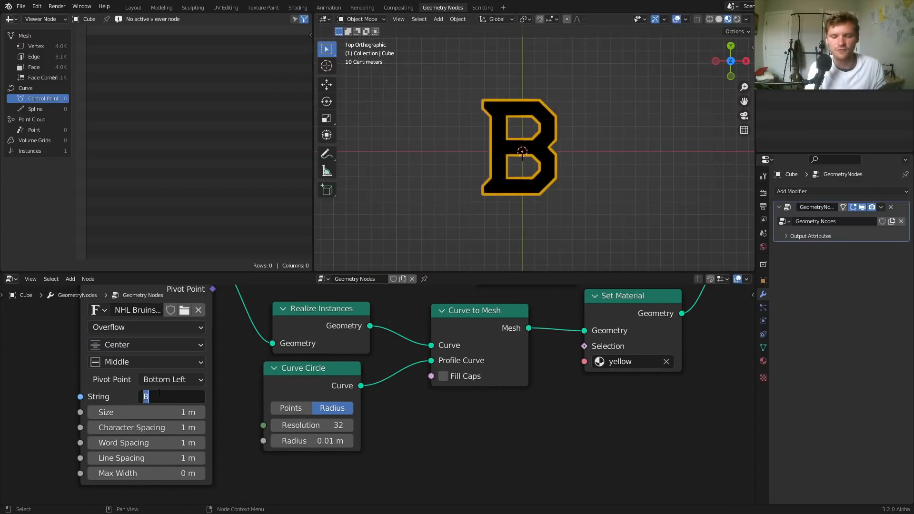
pyautogui.write('A')
pyautogui.press('Return')
pyautogui.click(160, 396)
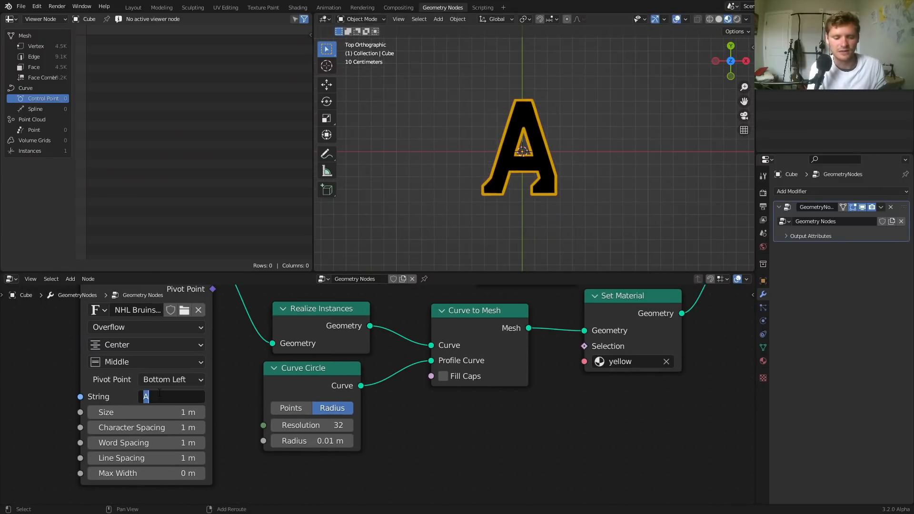
pyautogui.write('Q')
pyautogui.press('Return')
# Try the text "word" in the String to Curves node.
pyautogui.click(160, 397)
pyautogui.write('wor')
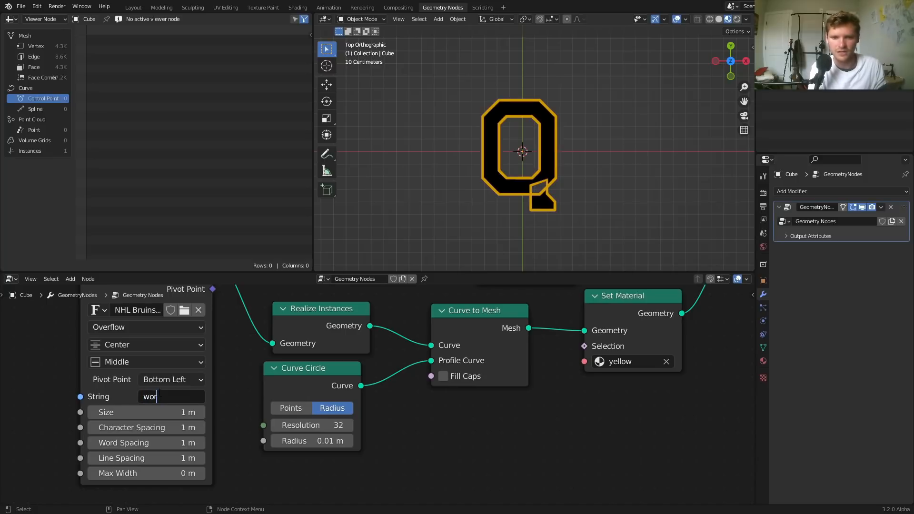
pyautogui.write('d')
pyautogui.press('Return')
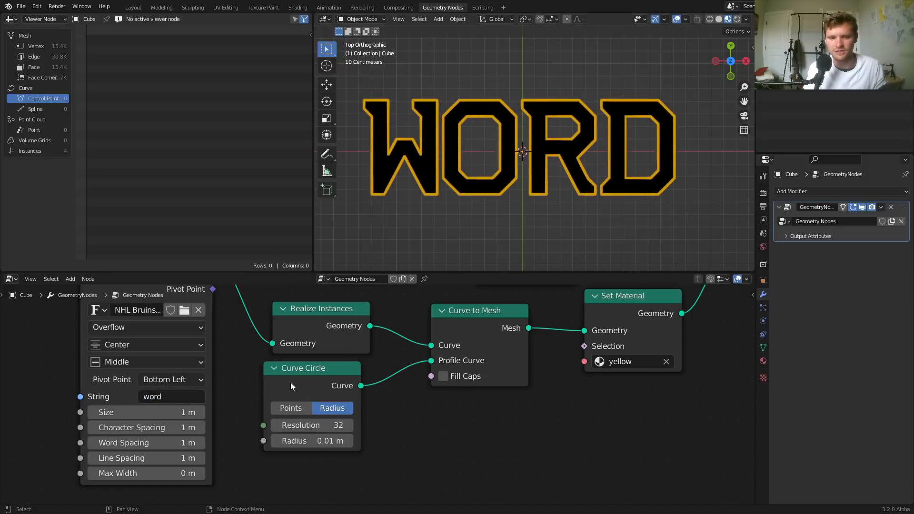
# Change the String to Curves text back to Q.
pyautogui.click(190, 397)
pyautogui.write('Q')
pyautogui.press('Return')
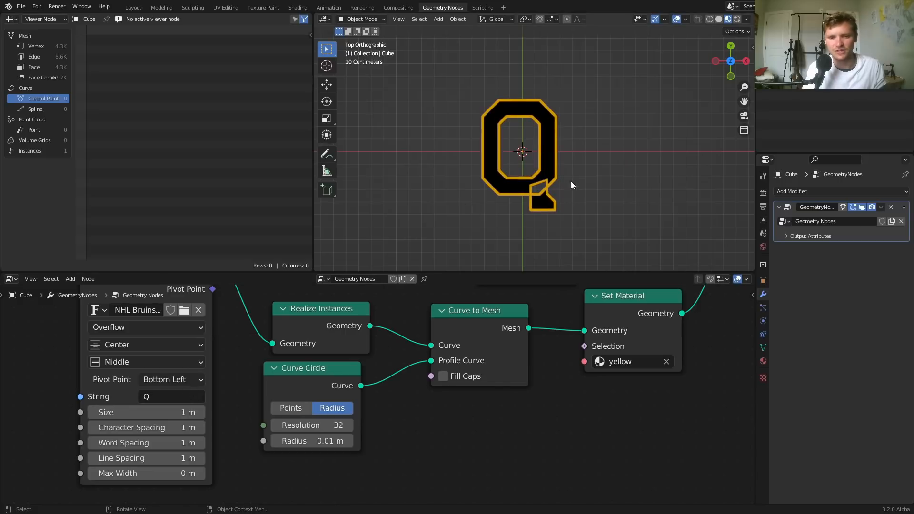
# Try "word" as the String to Curves text and set it to B.
pyautogui.click(161, 399)
pyautogui.write('word')
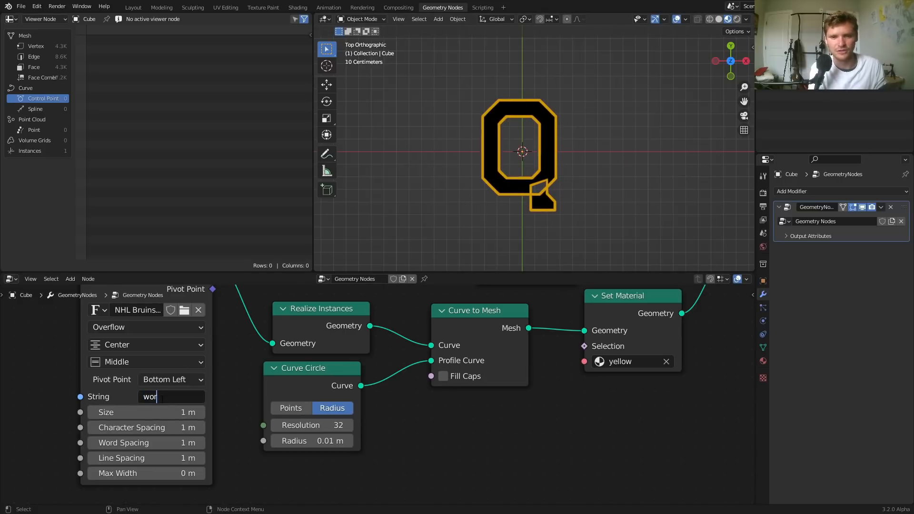
pyautogui.press('Return')
pyautogui.click(161, 399)
pyautogui.write('B')
pyautogui.press('Return')
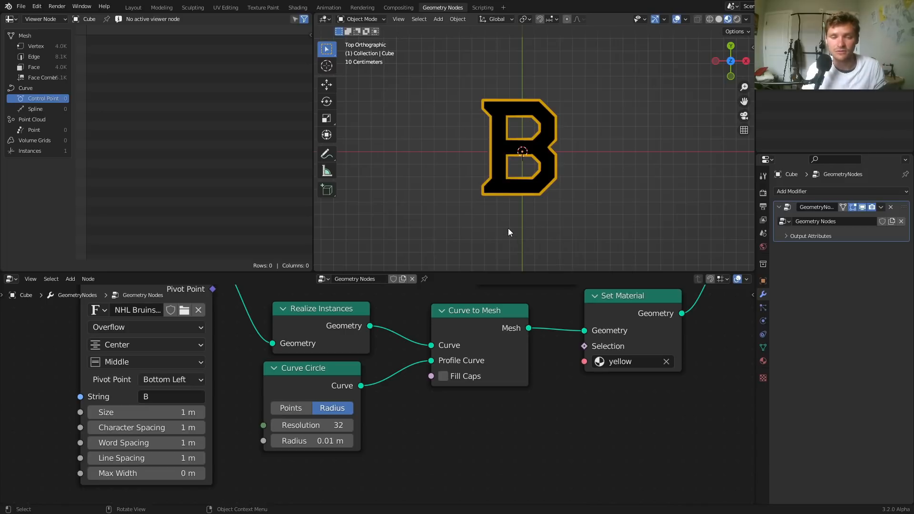
# Add a Mesh Circle node, connect its mesh to Join Geometry, and line up the black Set Material node above the yellow one.
pyautogui.scroll(-5, 464, 361)
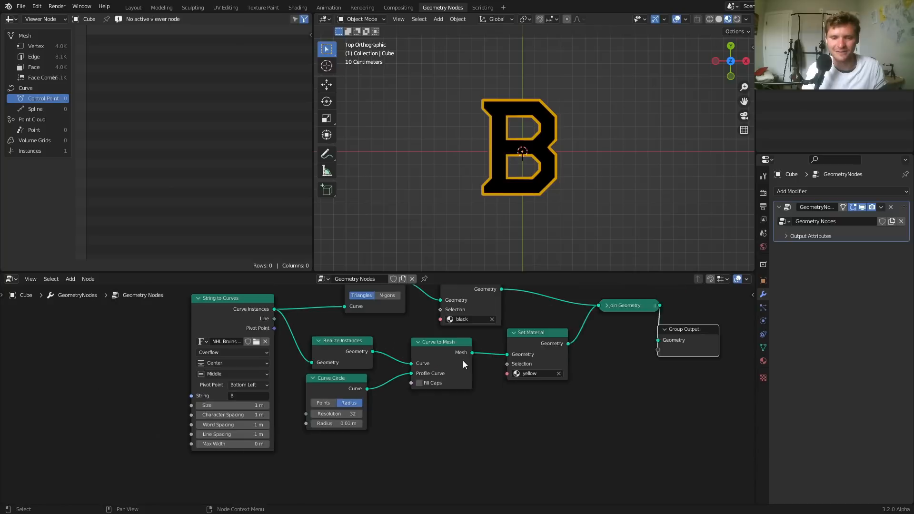
pyautogui.hotkey('shift', 'a')
pyautogui.click(413, 304)
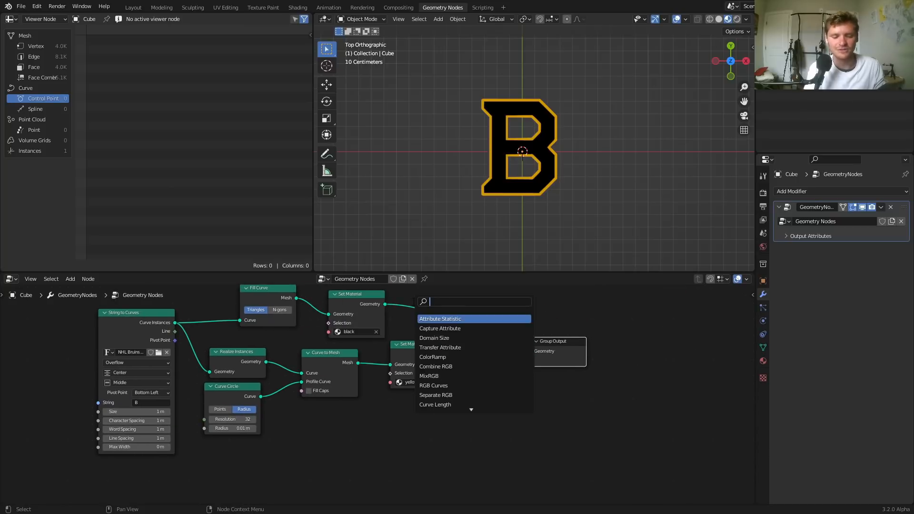
pyautogui.write('circle')
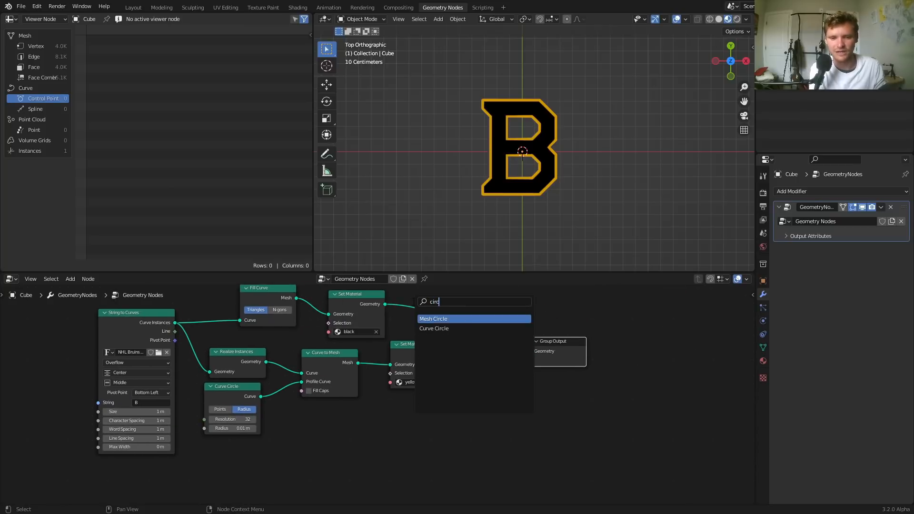
pyautogui.press('Return')
pyautogui.click(374, 421)
pyautogui.moveTo(436, 435); pyautogui.dragTo(476, 319)
pyautogui.moveTo(569, 389); pyautogui.dragTo(583, 330)
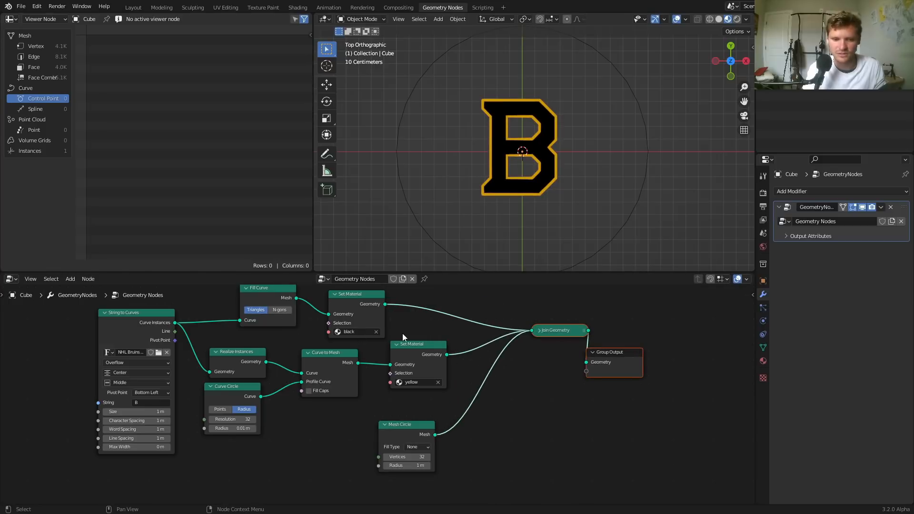
pyautogui.moveTo(384, 334); pyautogui.dragTo(445, 327)
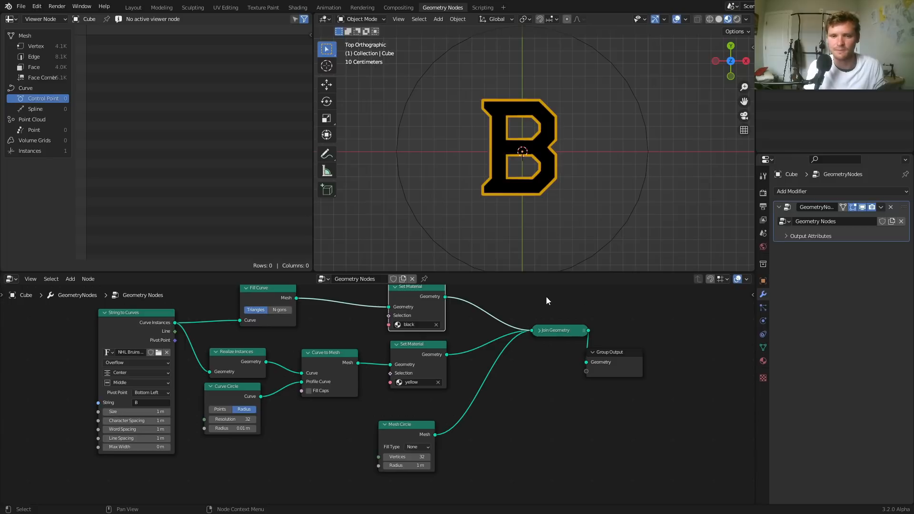
# Reduce the Mesh Circle radius to 0.66 m and select the logo object in the 3D view.
pyautogui.moveTo(426, 436); pyautogui.dragTo(421, 411, button='middle')
pyautogui.scroll(1, 421, 411)
pyautogui.scroll(1, 421, 411)
pyautogui.moveTo(388, 450); pyautogui.dragTo(372, 450)
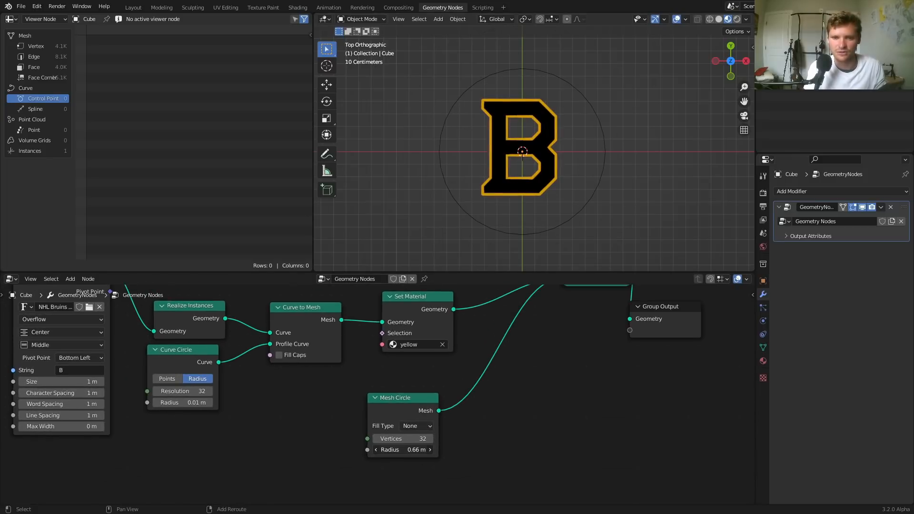
pyautogui.scroll(1, 582, 159)
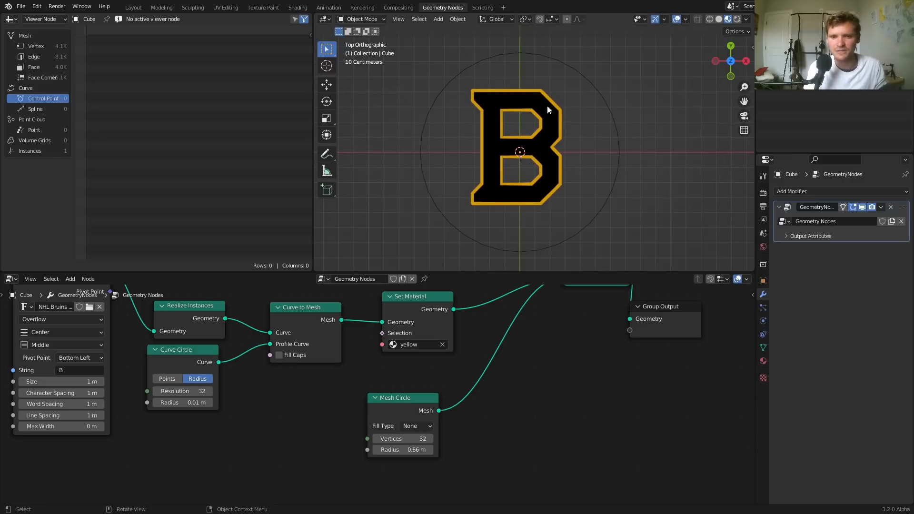
pyautogui.click(527, 152)
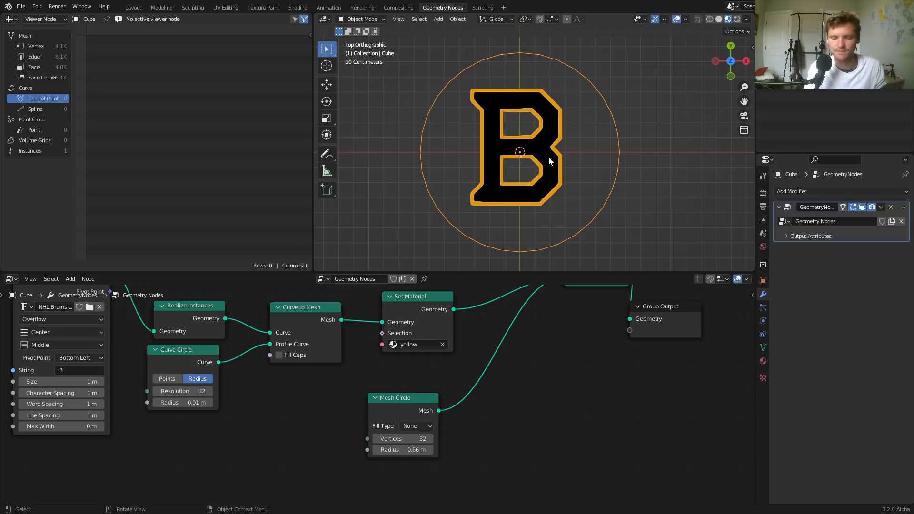
# Move the String to Curves and Realize Instances nodes back to make room before the Fill Curve and Curve to Mesh branches.
pyautogui.moveTo(100, 368); pyautogui.dragTo(315, 404, button='middle')
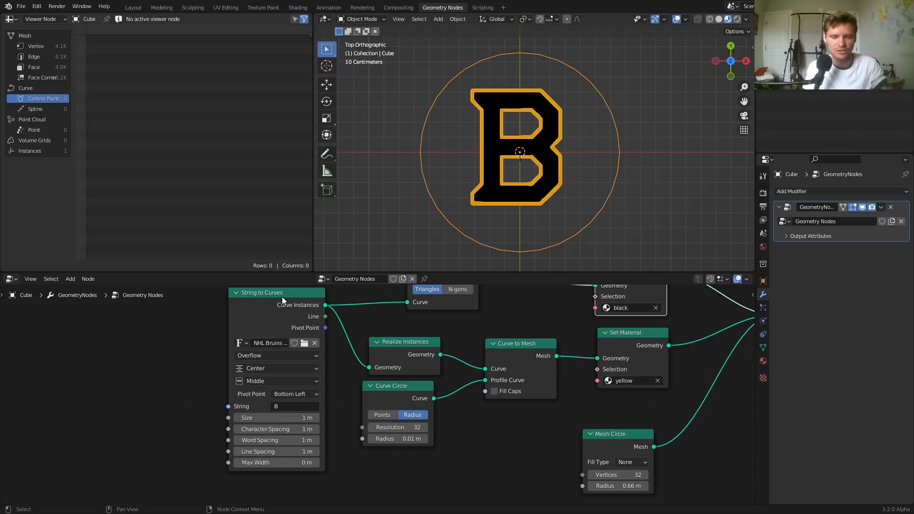
pyautogui.moveTo(279, 310); pyautogui.dragTo(91, 301)
pyautogui.scroll(-1, 270, 342)
pyautogui.scroll(-1, 270, 342)
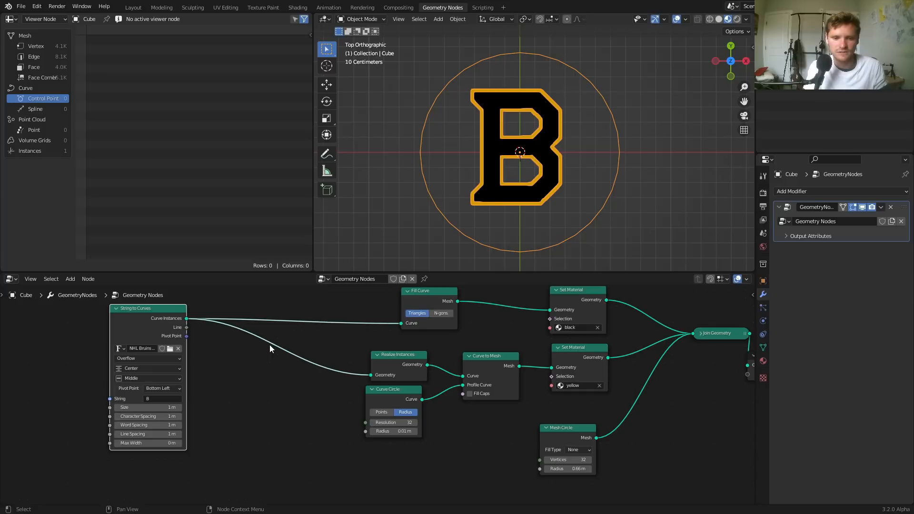
pyautogui.keyDown('shift'); pyautogui.moveTo(321, 391); pyautogui.dragTo(324, 286, button='right'); pyautogui.keyUp('shift')
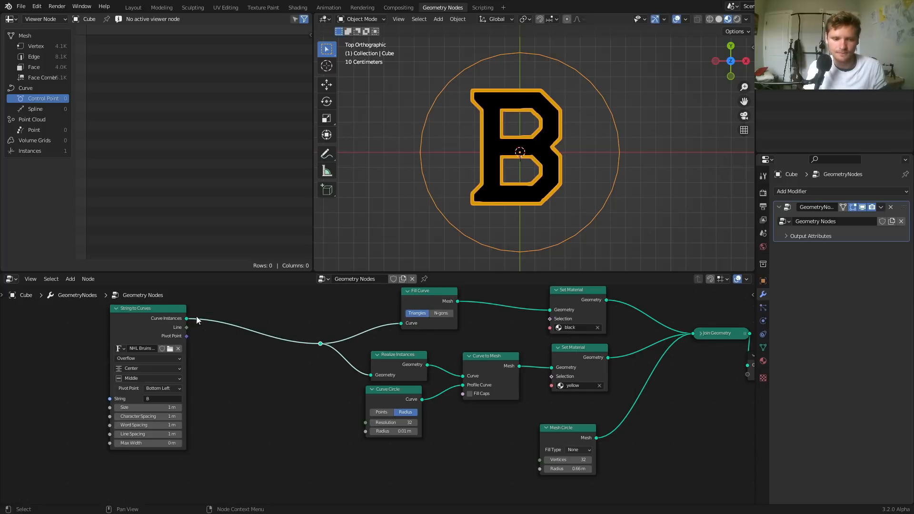
pyautogui.hotkey('ctrl', 'x')
pyautogui.moveTo(398, 355); pyautogui.dragTo(403, 327)
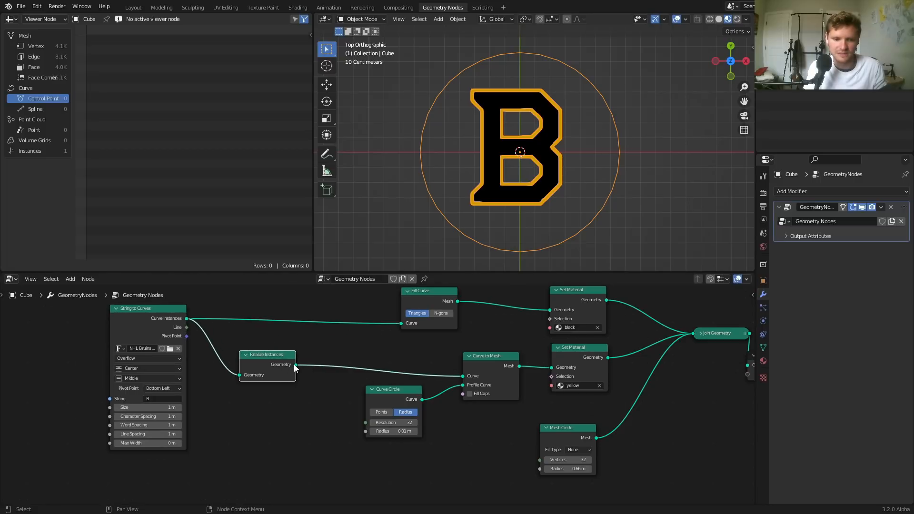
# Feed the Realize Instances geometry into both Fill Curve and Curve to Mesh through one shared reroute point.
pyautogui.moveTo(280, 402); pyautogui.dragTo(327, 399, button='middle')
pyautogui.moveTo(327, 399); pyautogui.dragTo(213, 332)
pyautogui.press('g')
pyautogui.click(162, 351)
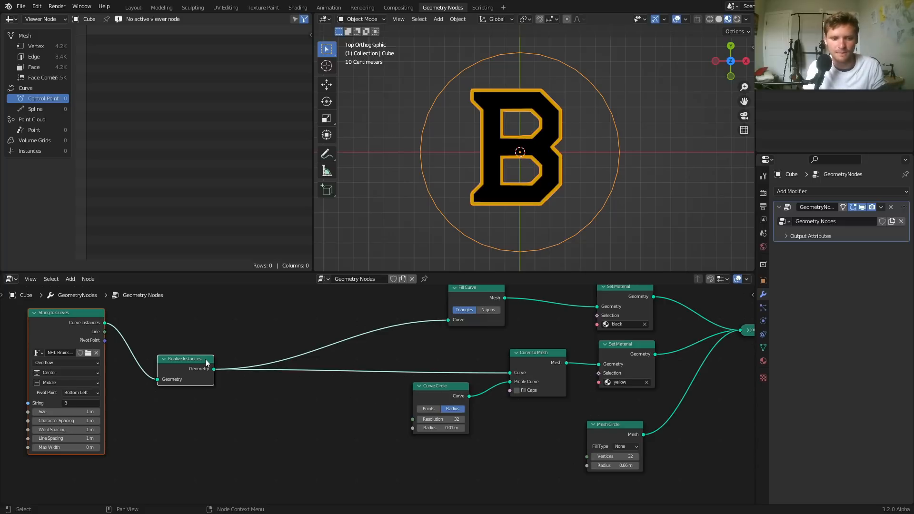
pyautogui.moveTo(195, 357); pyautogui.dragTo(165, 346)
pyautogui.keyDown('shift'); pyautogui.moveTo(253, 379); pyautogui.dragTo(234, 344, button='right'); pyautogui.keyUp('shift')
pyautogui.moveTo(250, 358); pyautogui.dragTo(384, 348)
# Insert a Set Position node between Realize Instances and the shared reroute point.
pyautogui.hotkey('shift', 'a')
pyautogui.write('set')
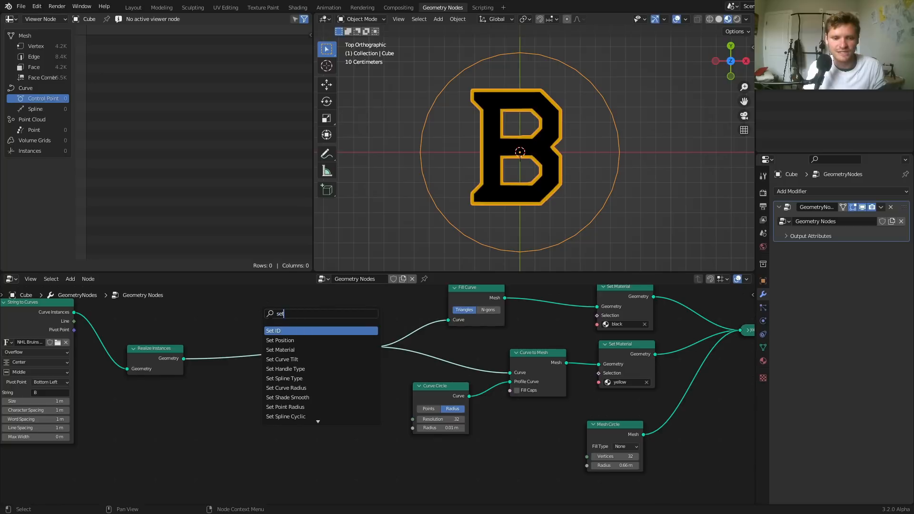
pyautogui.click(286, 340)
pyautogui.click(312, 352)
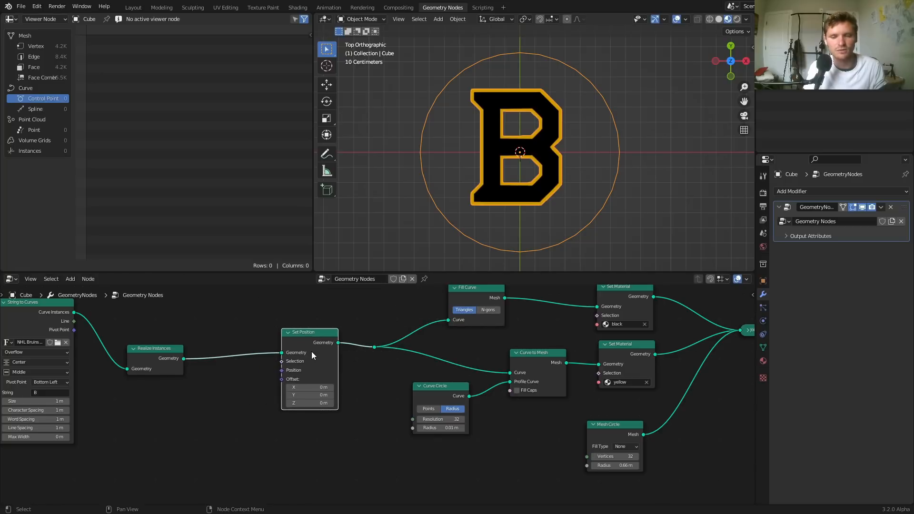
# Add an Attribute Statistic node between the Realize Instances and Set Position nodes.
pyautogui.moveTo(257, 350); pyautogui.dragTo(357, 335, button='middle')
pyautogui.scroll(2, 309, 333)
pyautogui.hotkey('shift', 'a')
pyautogui.write('stat')
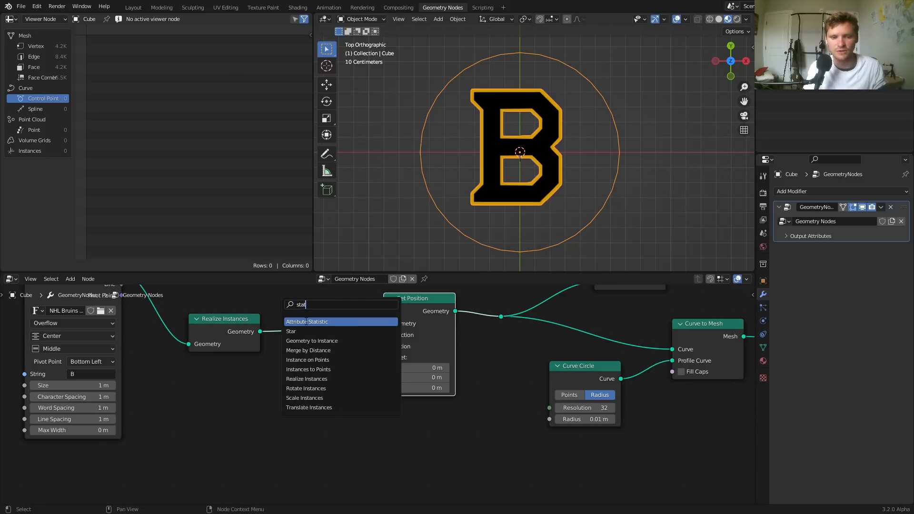
pyautogui.click(307, 322)
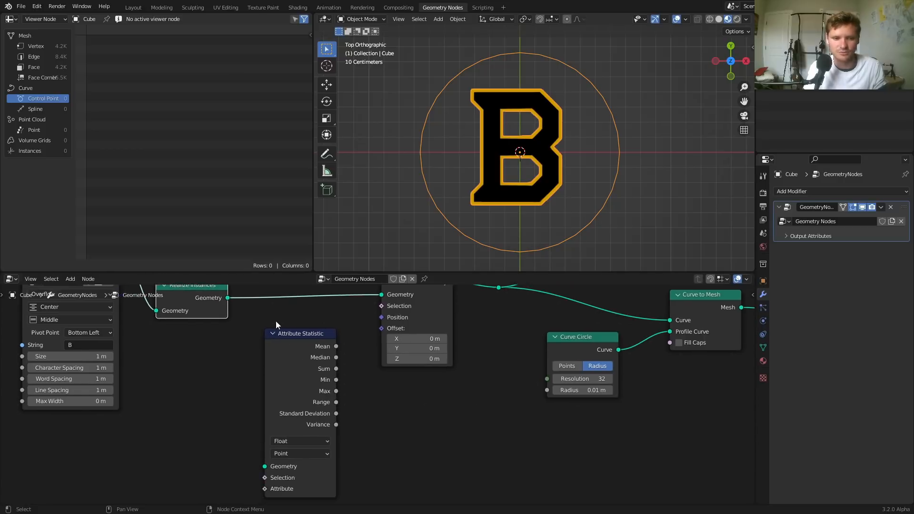
pyautogui.scroll(-3, 278, 328)
pyautogui.moveTo(316, 397); pyautogui.dragTo(350, 360, button='middle')
pyautogui.scroll(4, 350, 361)
# Add a Position node, switch Attribute Statistic to Vector, and connect the position to its Attribute input.
pyautogui.hotkey('shift', 'a')
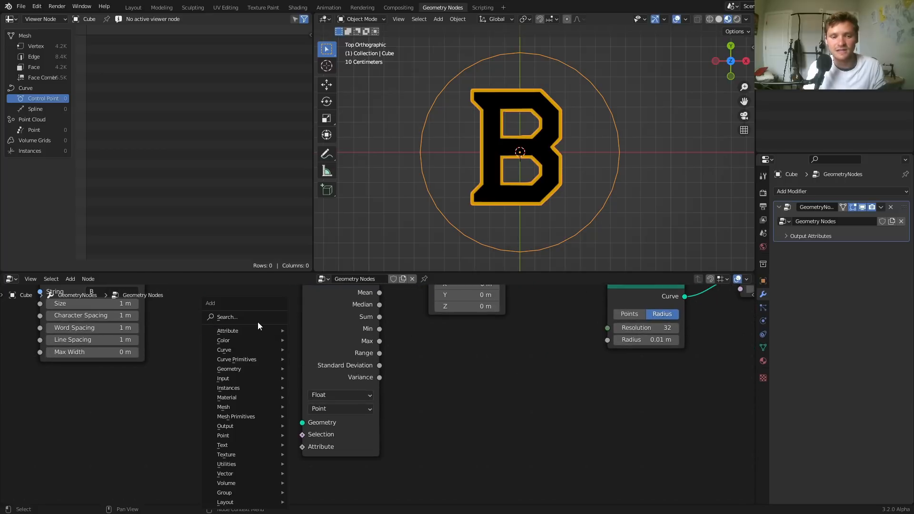
pyautogui.write('po')
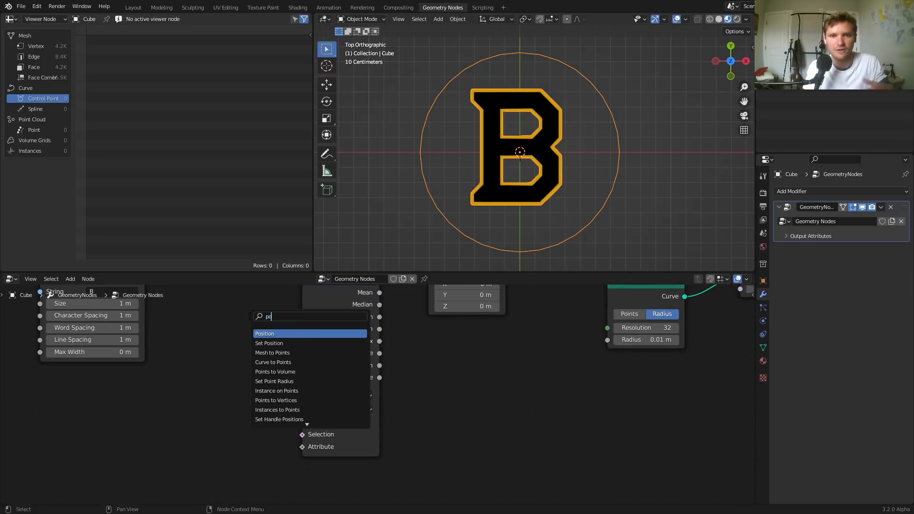
pyautogui.press('Return')
pyautogui.click(207, 391)
pyautogui.click(321, 395)
pyautogui.click(322, 420)
pyautogui.moveTo(258, 395); pyautogui.dragTo(302, 446)
pyautogui.moveTo(209, 394); pyautogui.dragTo(192, 425)
# Connect the Realize Instances geometry to the Geometry input of Attribute Statistic.
pyautogui.scroll(-6, 343, 433)
pyautogui.moveTo(266, 365); pyautogui.dragTo(281, 412, button='middle')
pyautogui.moveTo(321, 343); pyautogui.dragTo(346, 456)
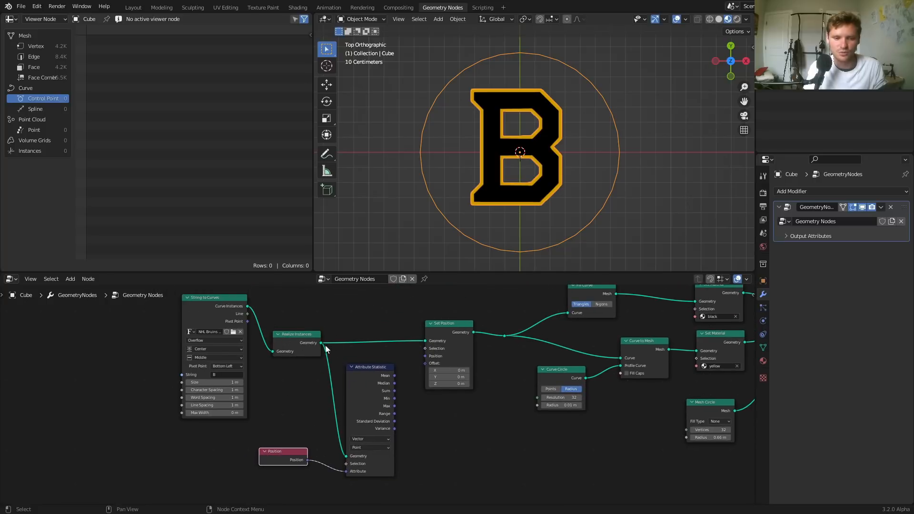
# Move the upstream nodes back for space and connect the Attribute Statistic Mean to the Offset of Set Position.
pyautogui.moveTo(367, 385); pyautogui.dragTo(336, 369, button='middle')
pyautogui.scroll(2, 337, 359)
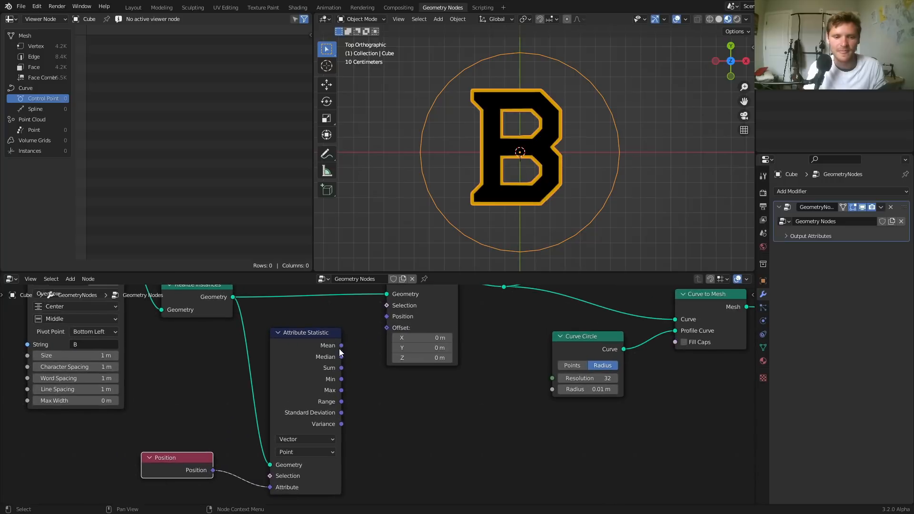
pyautogui.moveTo(341, 346)
pyautogui.mouseDown()
pyautogui.moveTo(380, 326)
pyautogui.moveTo(354, 333)
pyautogui.mouseUp()
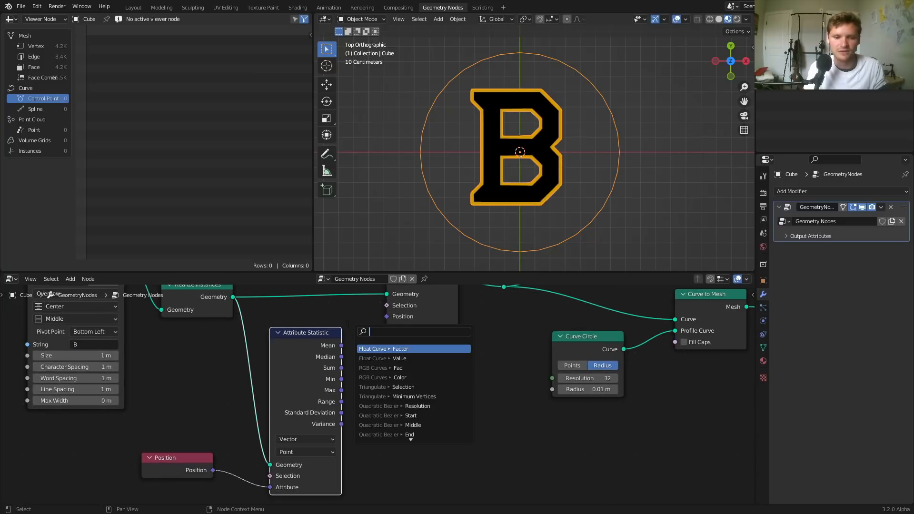
pyautogui.scroll(-6, 295, 330)
pyautogui.moveTo(147, 465); pyautogui.dragTo(324, 325)
pyautogui.press('g')
pyautogui.click(268, 335)
pyautogui.scroll(2, 244, 366)
pyautogui.moveTo(252, 361); pyautogui.dragTo(386, 328)
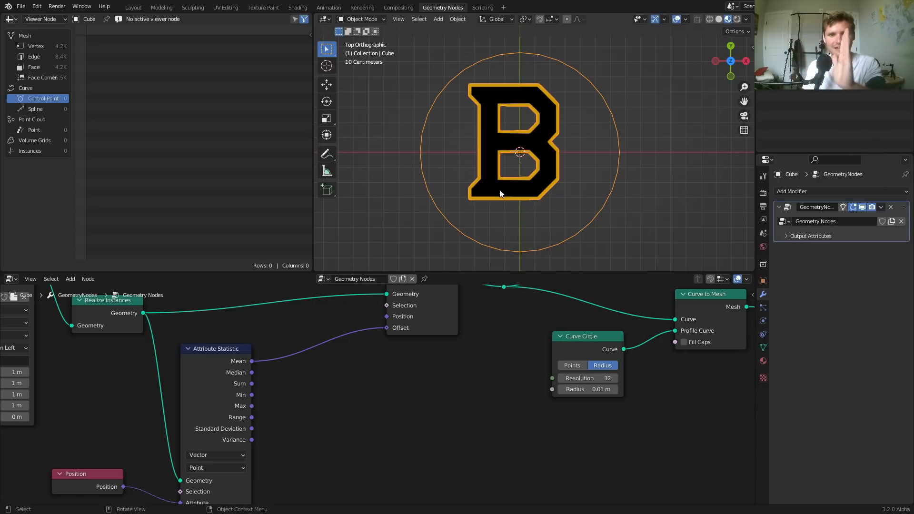
# Insert a Vector Math node between Mean and Offset, set to Scale with a factor of -1.
pyautogui.hotkey('shift', 'a')
pyautogui.write('vec math')
pyautogui.press('Return')
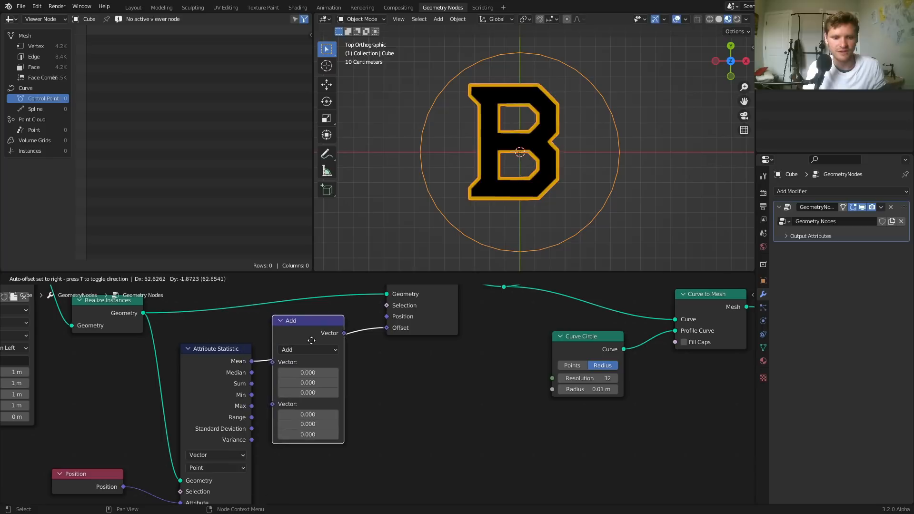
pyautogui.click(324, 355)
pyautogui.click(324, 350)
pyautogui.click(334, 181)
pyautogui.click(343, 373)
pyautogui.write('-1')
pyautogui.press('Return')
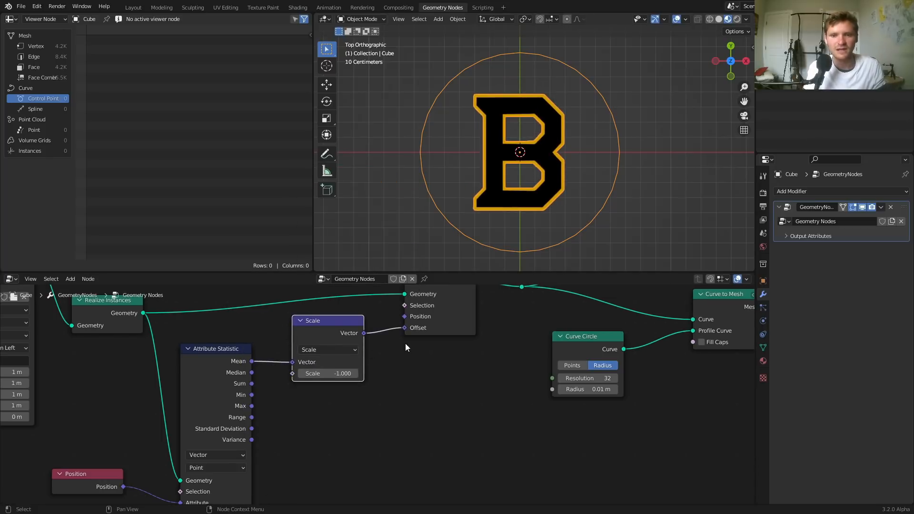
# Toggle muting of the Set Position node to compare the B's placement, and change the String to Curves text to A.
pyautogui.scroll(-1, 404, 344)
pyautogui.moveTo(404, 344); pyautogui.dragTo(391, 368, button='middle')
pyautogui.click(407, 323)
pyautogui.press('m')
pyautogui.press('m')
pyautogui.hscroll(-5, 247, 364)
pyautogui.write('A')
pyautogui.press('Return')
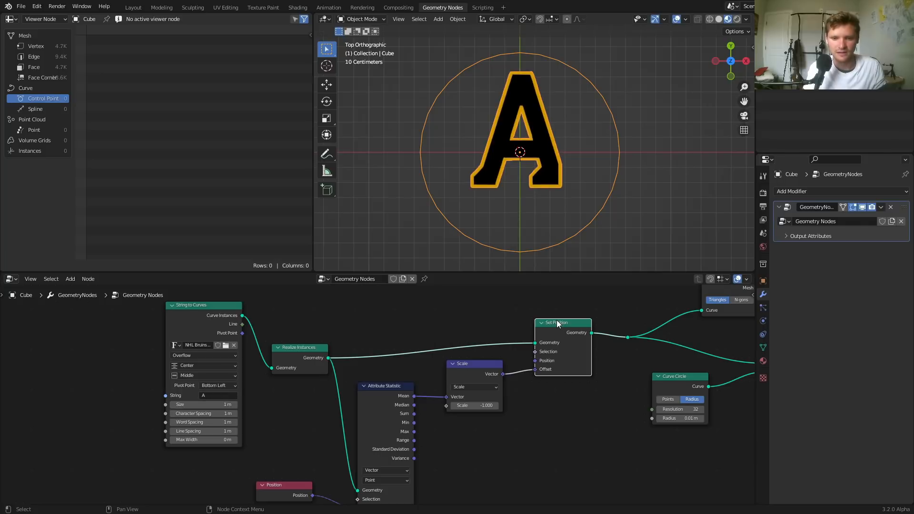
# Compare the A's placement in the circle with Set Position active and muted, leaving the node muted.
pyautogui.press('m')
pyautogui.press('m')
pyautogui.press('m')
pyautogui.press('m')
pyautogui.press('m')
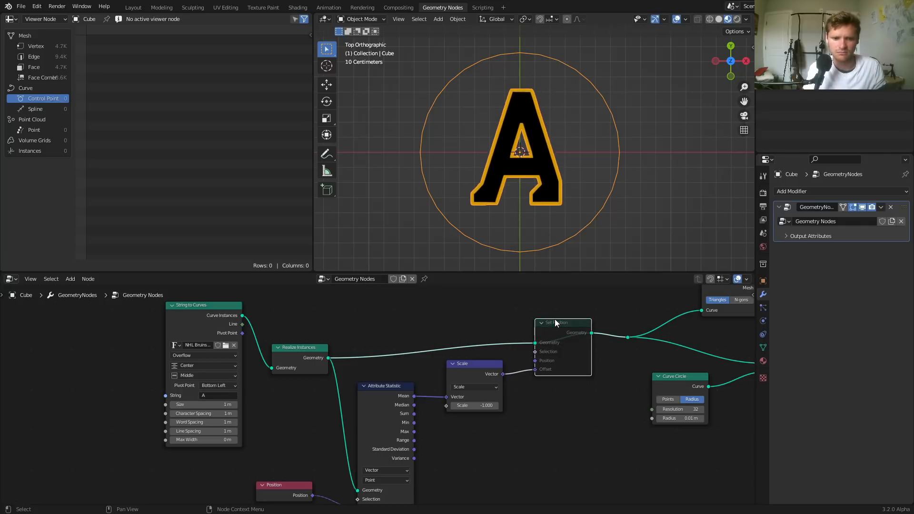
pyautogui.press('m')
pyautogui.press('m')
pyautogui.press('m')
pyautogui.press('m')
# Test the letters B and D in String to Curves with Set Position muted, and return the text to B.
pyautogui.click(217, 396)
pyautogui.write('B')
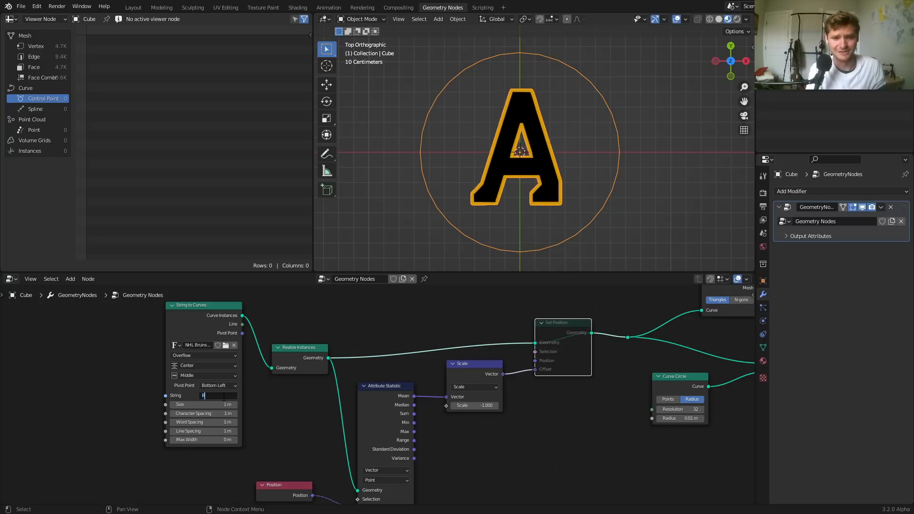
pyautogui.press('Return')
pyautogui.click(212, 391)
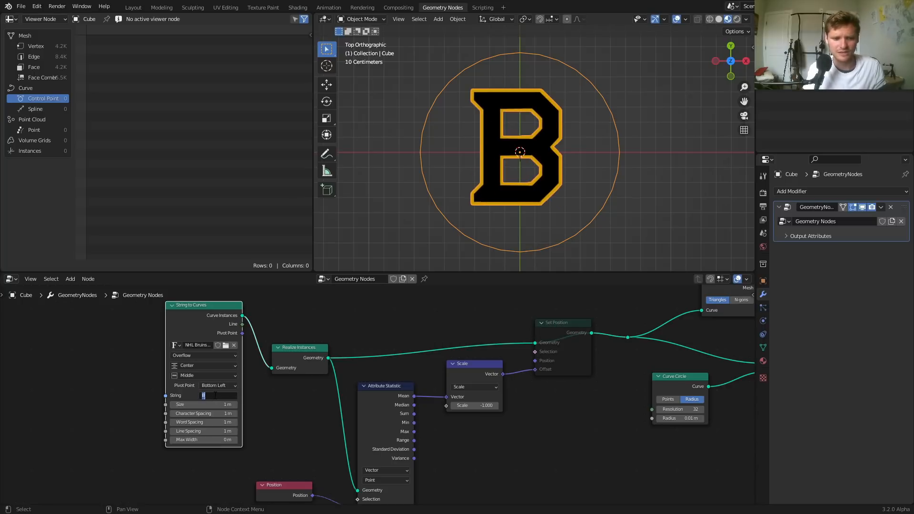
pyautogui.write('D')
pyautogui.press('Return')
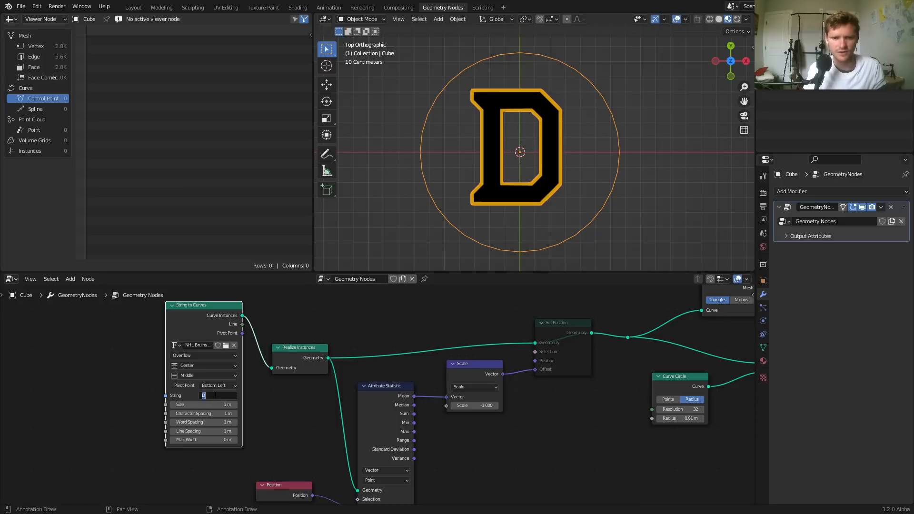
pyautogui.write('B')
pyautogui.press('Return')
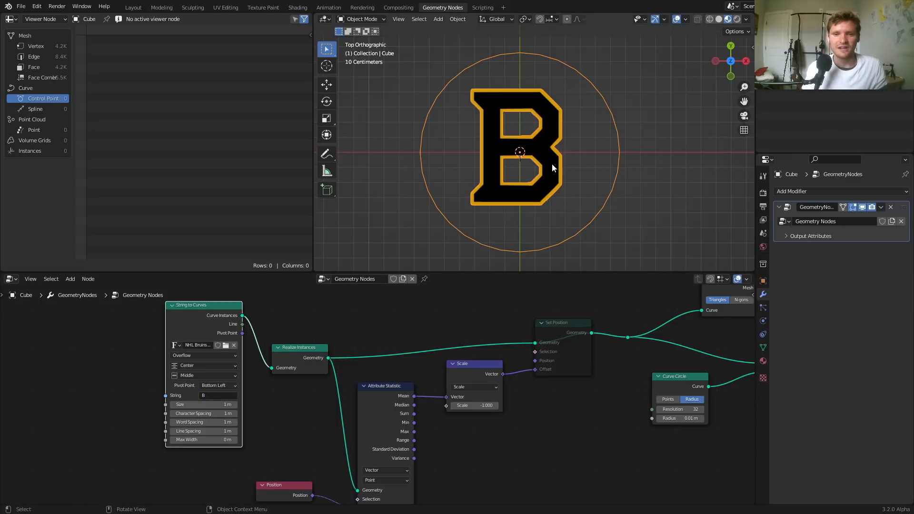
# Unmute the Set Position node to reapply the mean-based centring to the letter.
pyautogui.click(553, 324)
pyautogui.moveTo(553, 325); pyautogui.dragTo(297, 330, button='middle')
pyautogui.moveTo(738, 313); pyautogui.dragTo(435, 311, button='middle')
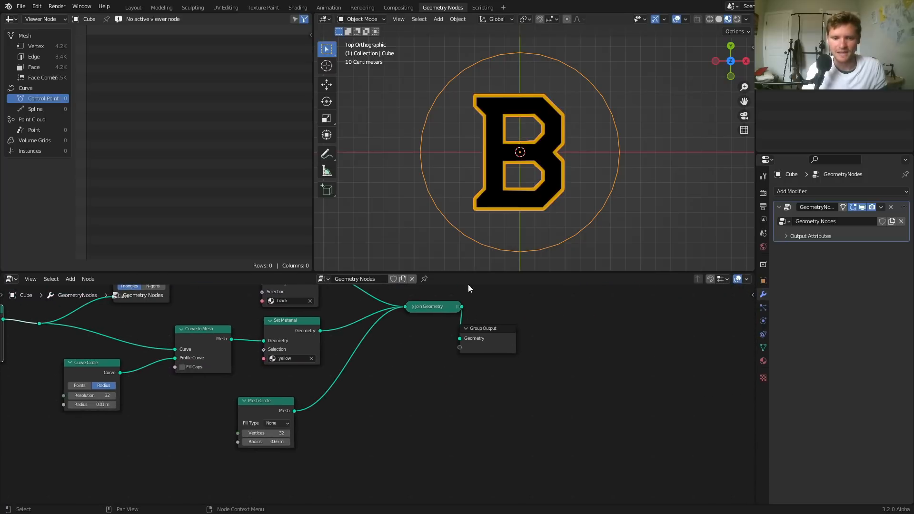
pyautogui.moveTo(359, 411); pyautogui.dragTo(421, 376, button='middle')
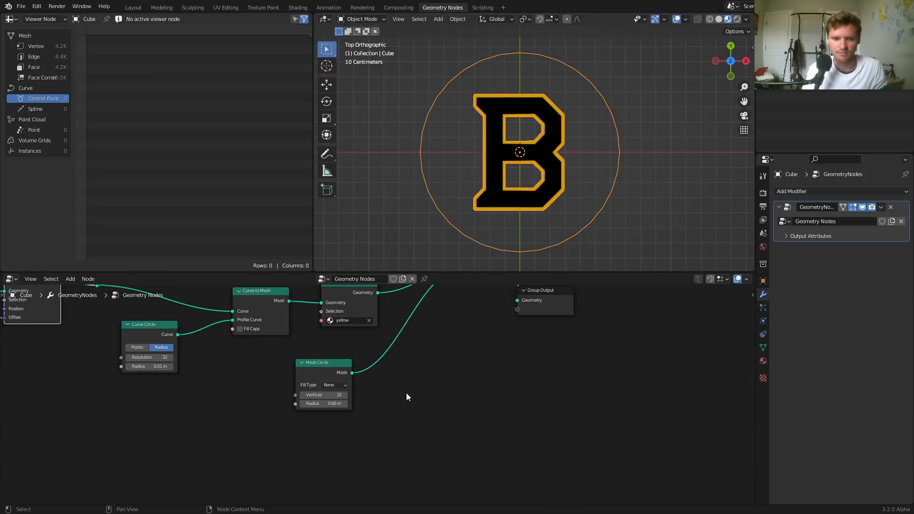
# Set the Mesh Circle to 100 vertices and a radius of 0.62 m, and move the node aside to make room.
pyautogui.scroll(2, 398, 403)
pyautogui.click(304, 395)
pyautogui.write('100')
pyautogui.press('Return')
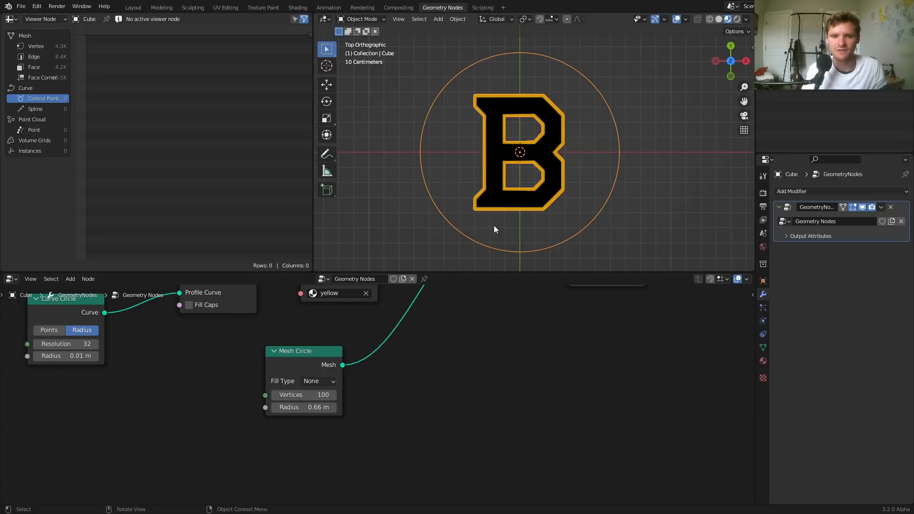
pyautogui.moveTo(323, 410); pyautogui.dragTo(309, 410)
pyautogui.moveTo(223, 365); pyautogui.dragTo(195, 378)
# Insert an Extrude Mesh node after the Mesh Circle and set it to extrude Edges.
pyautogui.hotkey('shift', 'a')
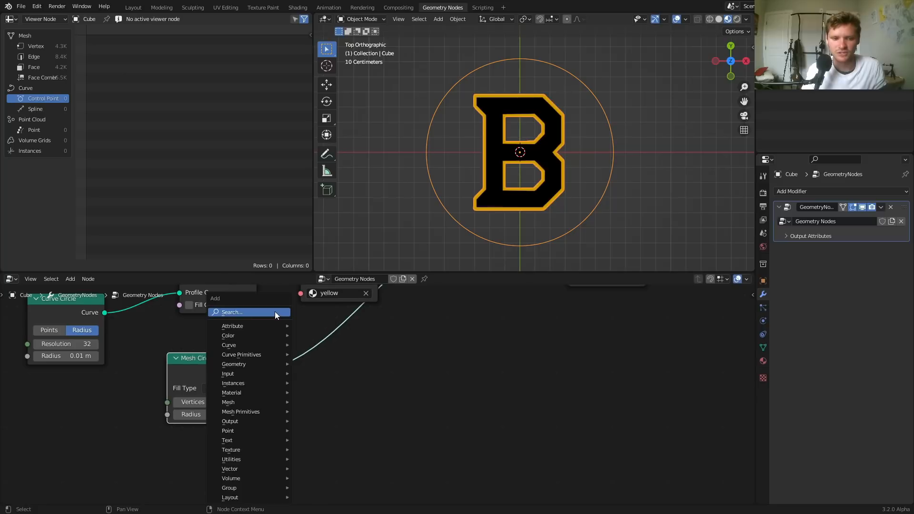
pyautogui.write('ex')
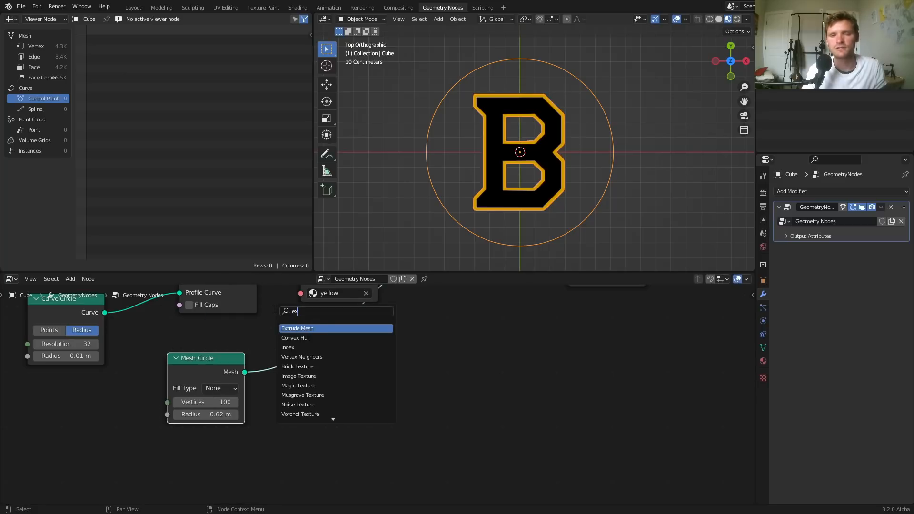
pyautogui.click(296, 329)
pyautogui.click(308, 363)
pyautogui.moveTo(307, 362); pyautogui.dragTo(322, 344, button='middle')
pyautogui.click(343, 381)
pyautogui.click(336, 406)
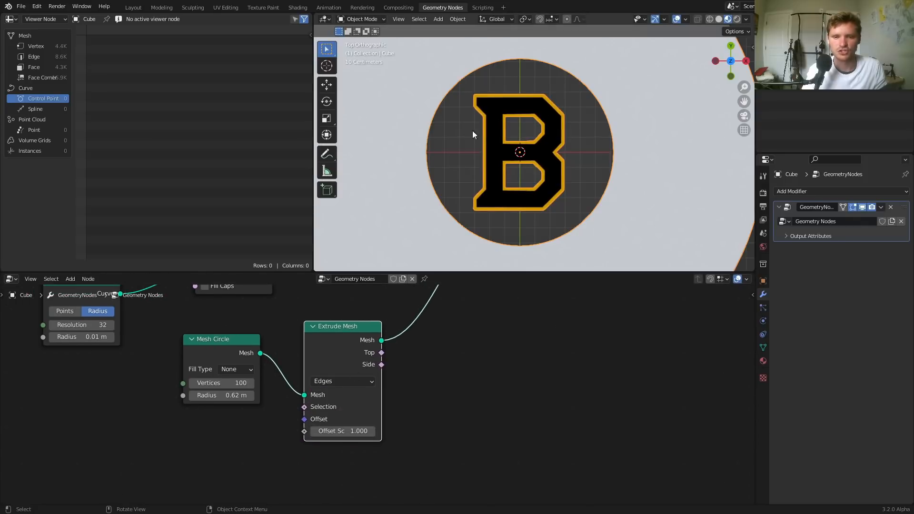
# Set the Extrude Mesh offset scale to 0.240 to narrow the ring around the letter.
pyautogui.scroll(-2, 573, 124)
pyautogui.scroll(2, 562, 74)
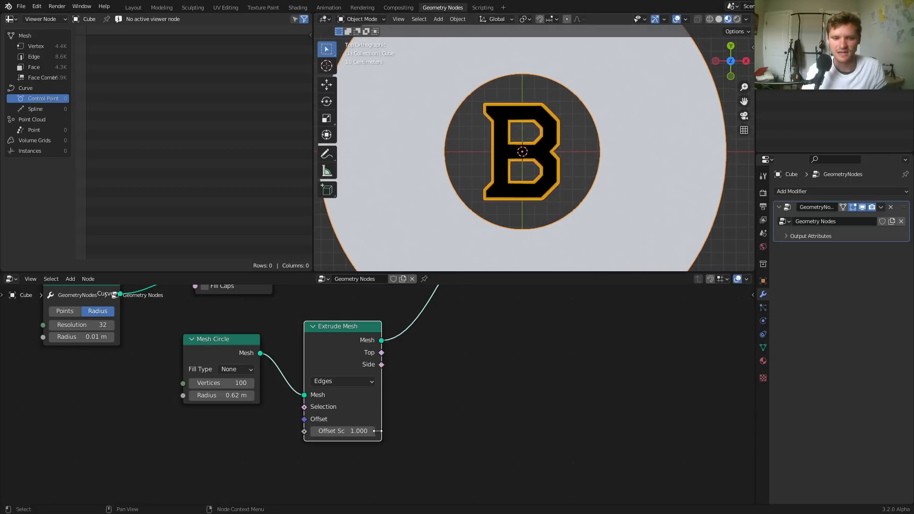
pyautogui.moveTo(343, 431); pyautogui.dragTo(364, 431)
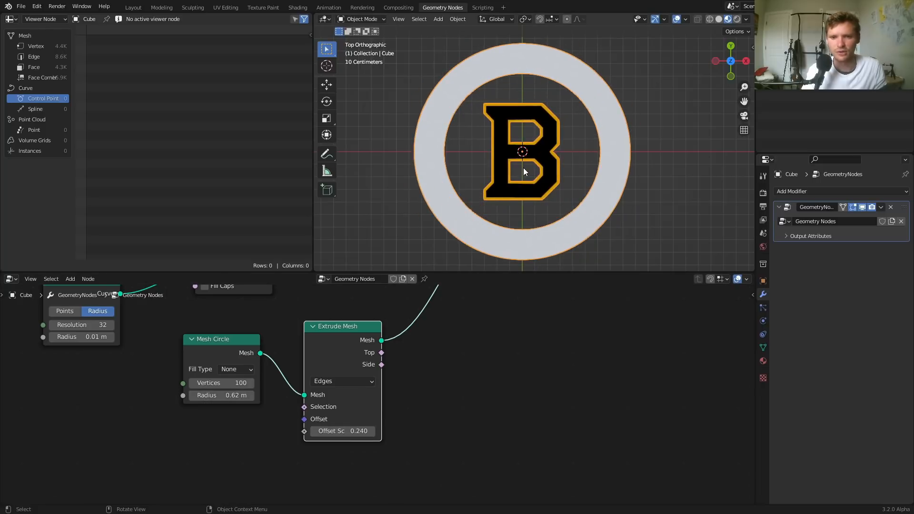
pyautogui.scroll(6, 524, 167)
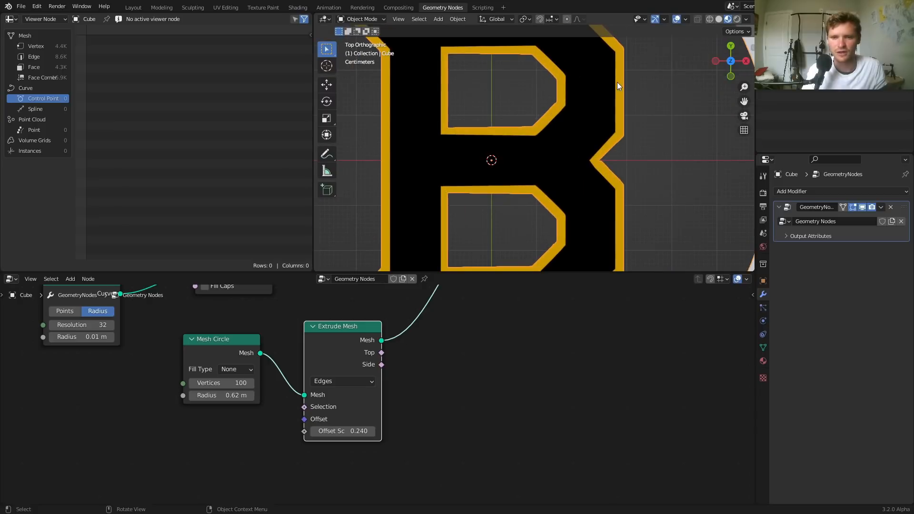
pyautogui.scroll(-4, 602, 123)
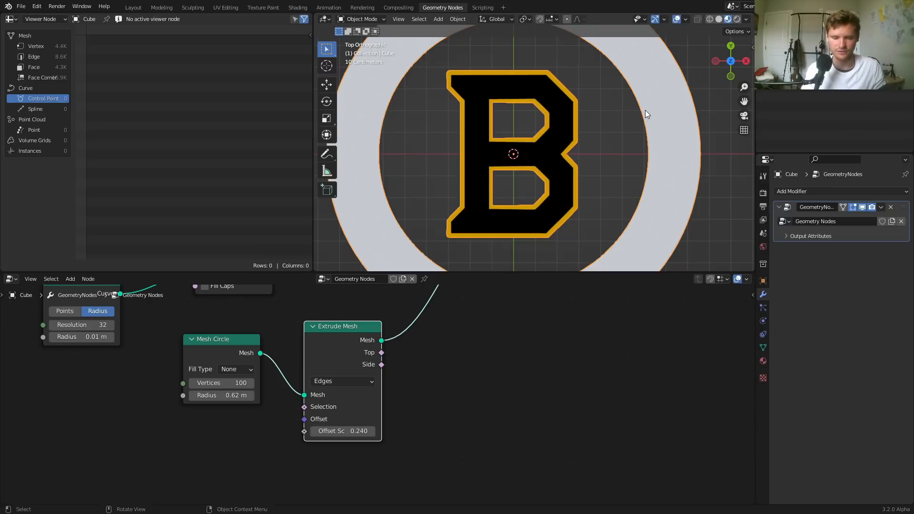
pyautogui.scroll(-1, 529, 162)
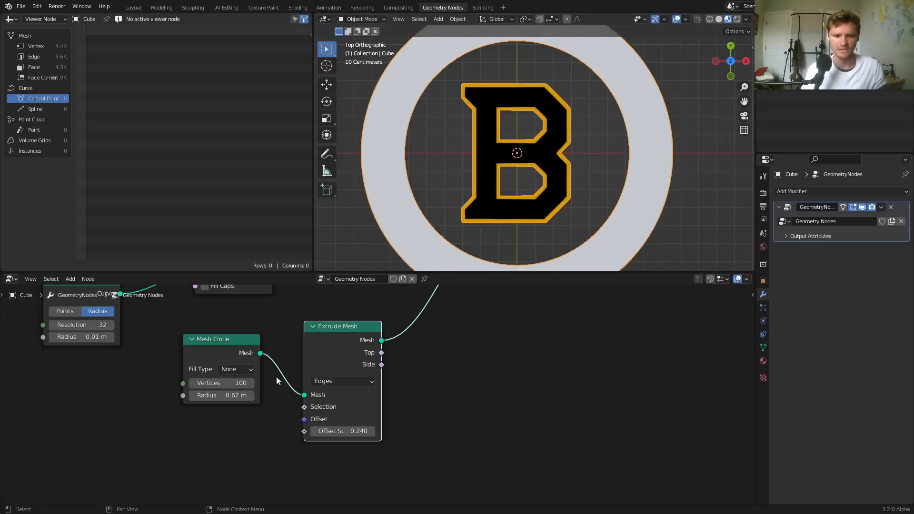
# Set the Mesh Circle radius to 0.79 m and the Extrude Mesh offset scale to -0.180 so the ring extends inward.
pyautogui.click(222, 395)
pyautogui.write('0.7')
pyautogui.press('Return')
pyautogui.moveTo(221, 396); pyautogui.dragTo(233, 396)
pyautogui.moveTo(340, 431); pyautogui.dragTo(309, 430)
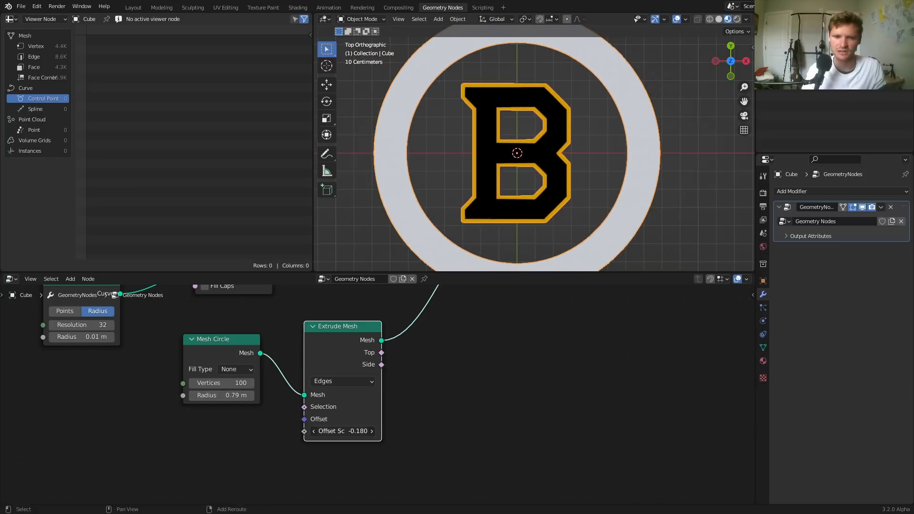
# Duplicate the Extrude Mesh node, feed it from the Mesh Circle, preview it alone, and set its offset scale to 0.040.
pyautogui.moveTo(342, 328); pyautogui.dragTo(341, 300)
pyautogui.hotkey('shift', 'd')
pyautogui.click(349, 429)
pyautogui.keyDown('alt'); pyautogui.moveTo(265, 375); pyautogui.dragTo(333, 425, button='right'); pyautogui.keyUp('alt')
pyautogui.moveTo(349, 428); pyautogui.dragTo(327, 387, button='middle')
pyautogui.keyDown('alt'); pyautogui.keyDown('shift'); pyautogui.click(327, 387); pyautogui.keyUp('shift'); pyautogui.keyUp('alt')
pyautogui.moveTo(329, 490); pyautogui.dragTo(353, 490)
pyautogui.scroll(-4, 356, 398)
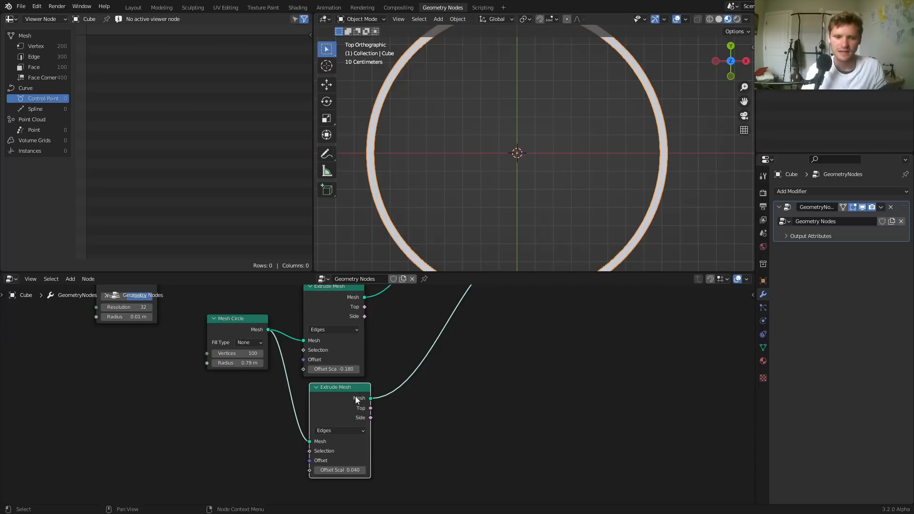
# Duplicate the yellow Set Material node onto the output of the second Extrude Mesh for the outer ring.
pyautogui.click(312, 302)
pyautogui.hotkey('shift', 'd')
pyautogui.click(405, 434)
pyautogui.moveTo(357, 335); pyautogui.dragTo(359, 420, button='middle')
# Duplicate the black Set Material node and insert it after the first Extrude Mesh for the inner ring.
pyautogui.click(312, 327)
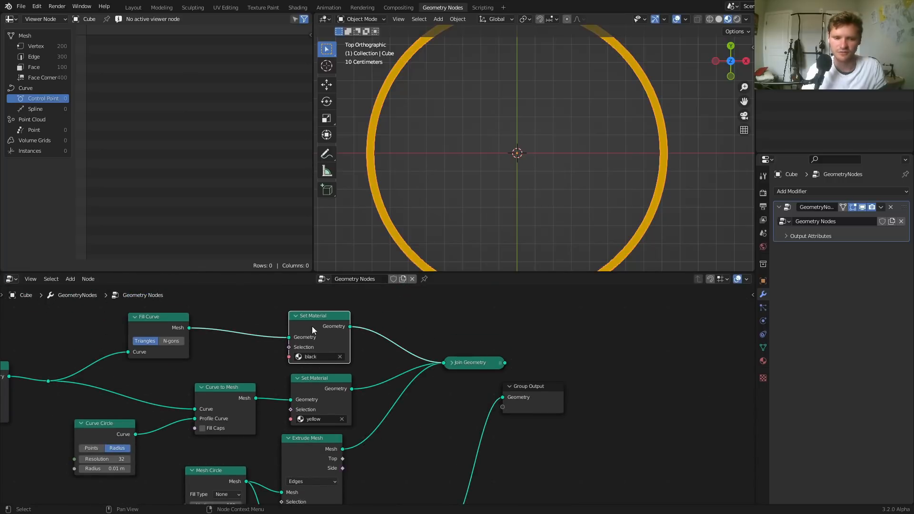
pyautogui.hotkey('shift', 'd')
pyautogui.click(393, 444)
pyautogui.scroll(-2, 400, 457)
pyautogui.moveTo(401, 458); pyautogui.dragTo(363, 367, button='middle')
pyautogui.scroll(-1, 367, 381)
# Connect the outer ring's yellow material to Join Geometry, and route Join Geometry to a Group Output moved farther away.
pyautogui.keyDown('alt'); pyautogui.moveTo(376, 434); pyautogui.dragTo(433, 298, button='right'); pyautogui.keyUp('alt')
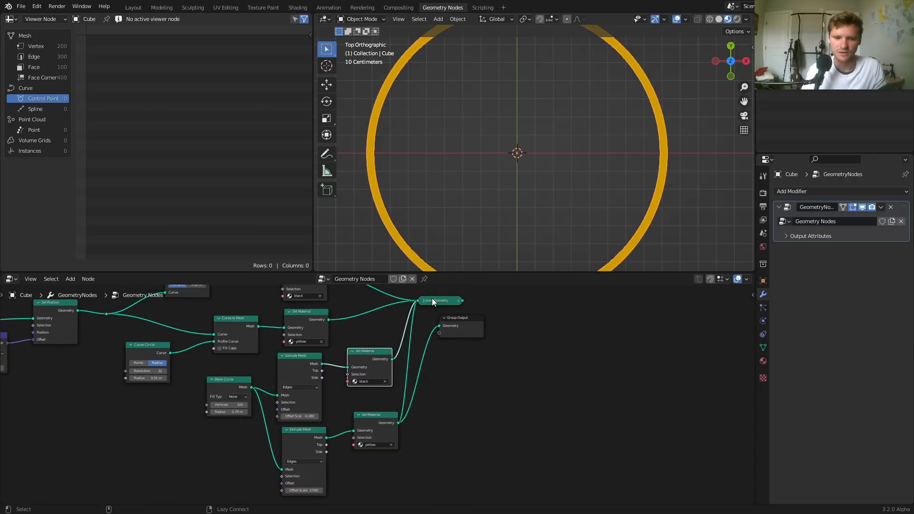
pyautogui.keyDown('ctrl'); pyautogui.keyDown('shift'); pyautogui.click(432, 300); pyautogui.keyUp('shift'); pyautogui.keyUp('ctrl')
pyautogui.moveTo(480, 329); pyautogui.dragTo(592, 332)
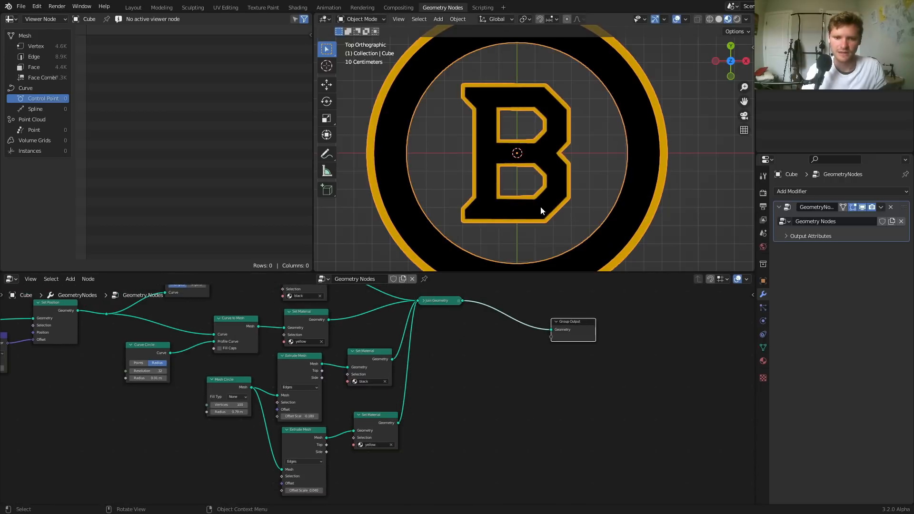
pyautogui.click(436, 198)
pyautogui.scroll(-1, 436, 199)
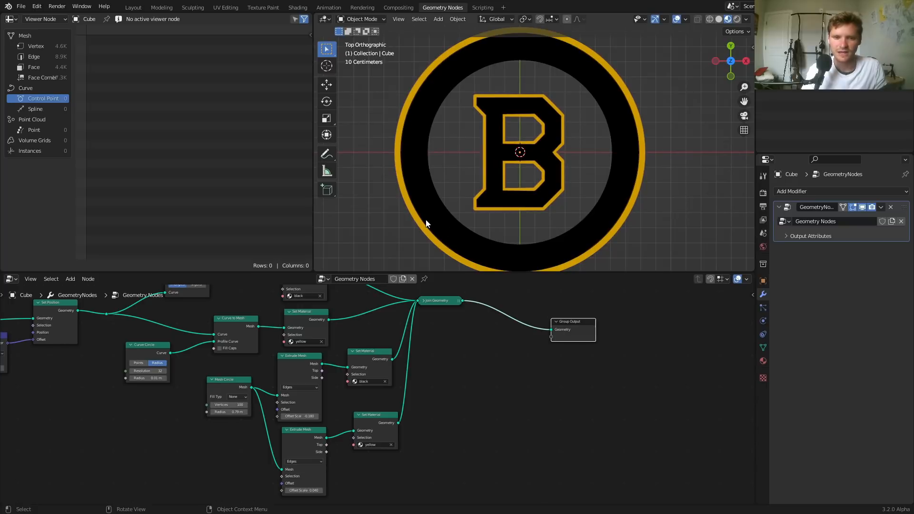
# Reduce the Mesh Circle radius to 0.74 m and set the black ring's extrusion offset scale to -0.150.
pyautogui.moveTo(347, 375); pyautogui.dragTo(400, 326, button='middle')
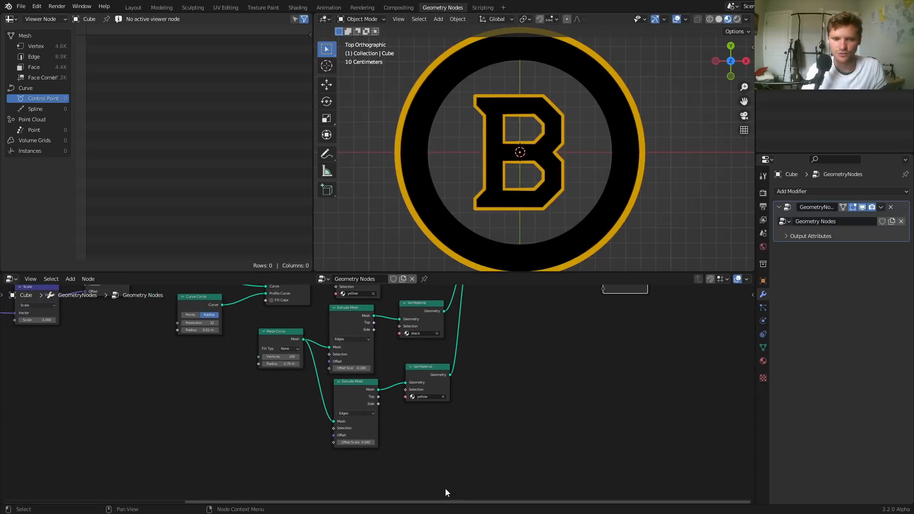
pyautogui.scroll(3, 291, 383)
pyautogui.scroll(2, 289, 383)
pyautogui.moveTo(289, 383); pyautogui.dragTo(365, 422, button='middle')
pyautogui.keyDown('shift'); pyautogui.moveTo(327, 392); pyautogui.dragTo(310, 391); pyautogui.keyUp('shift')
pyautogui.moveTo(448, 459); pyautogui.dragTo(410, 425, button='middle')
pyautogui.scroll(2, 410, 425)
pyautogui.moveTo(403, 486); pyautogui.dragTo(413, 487)
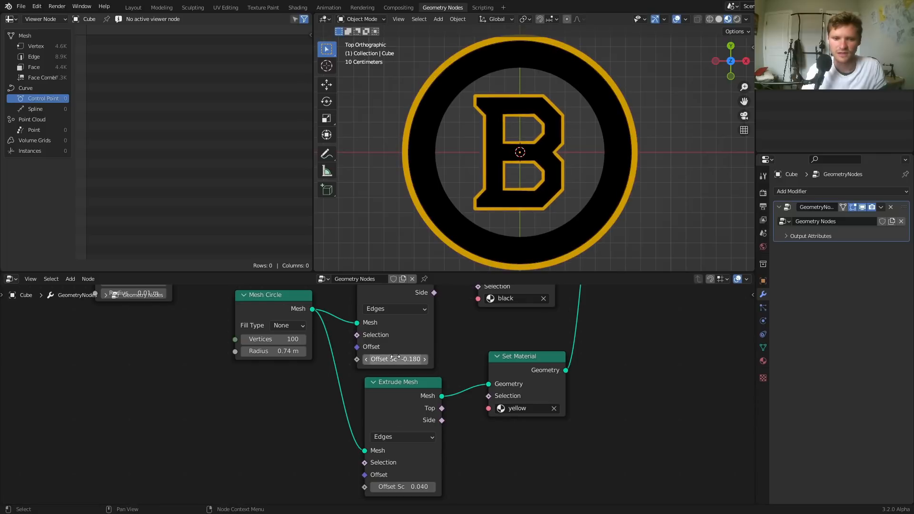
pyautogui.moveTo(395, 359); pyautogui.dragTo(405, 359)
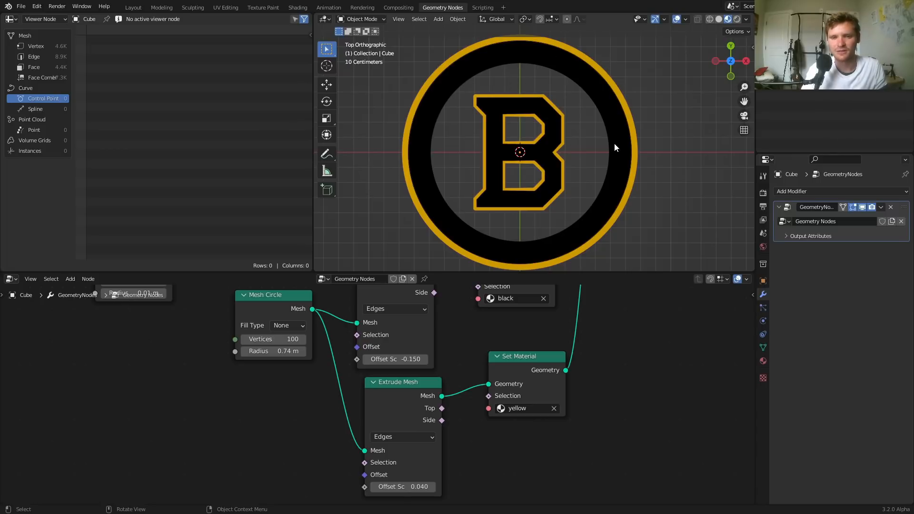
# Sketch four annotation lines crossing at the circle's centre, one horizontal, one vertical and two diagonal, to plan the spokes.
pyautogui.scroll(1, 615, 144)
pyautogui.moveTo(633, 150); pyautogui.dragTo(403, 160)
pyautogui.moveTo(516, 244); pyautogui.dragTo(512, 54)
pyautogui.moveTo(475, 111); pyautogui.dragTo(584, 219)
pyautogui.moveTo(457, 226)
pyautogui.mouseDown()
pyautogui.moveTo(548, 140)
pyautogui.moveTo(600, 66)
pyautogui.mouseUp()
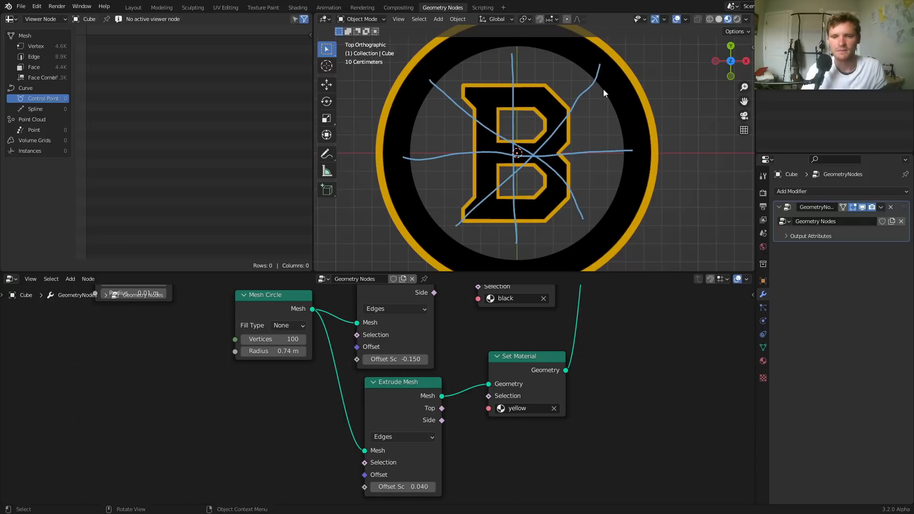
# Delete the annotation layer Note to remove the sketched spokes, and return to the Select Box tool.
pyautogui.press('n')
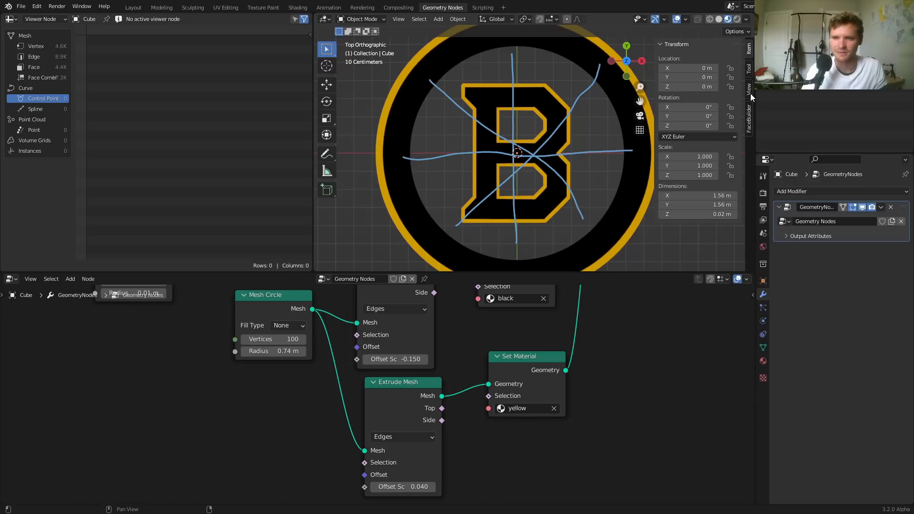
pyautogui.click(749, 71)
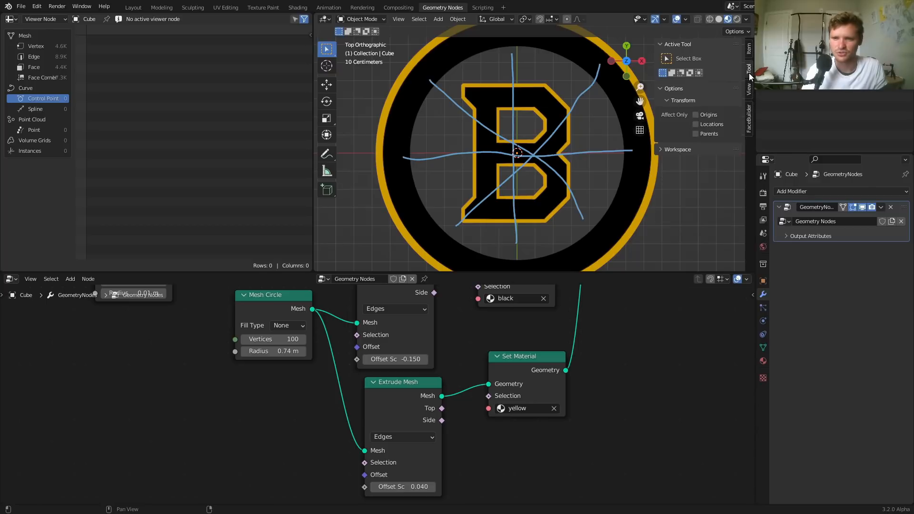
pyautogui.click(748, 90)
pyautogui.click(748, 50)
pyautogui.click(748, 69)
pyautogui.click(327, 153)
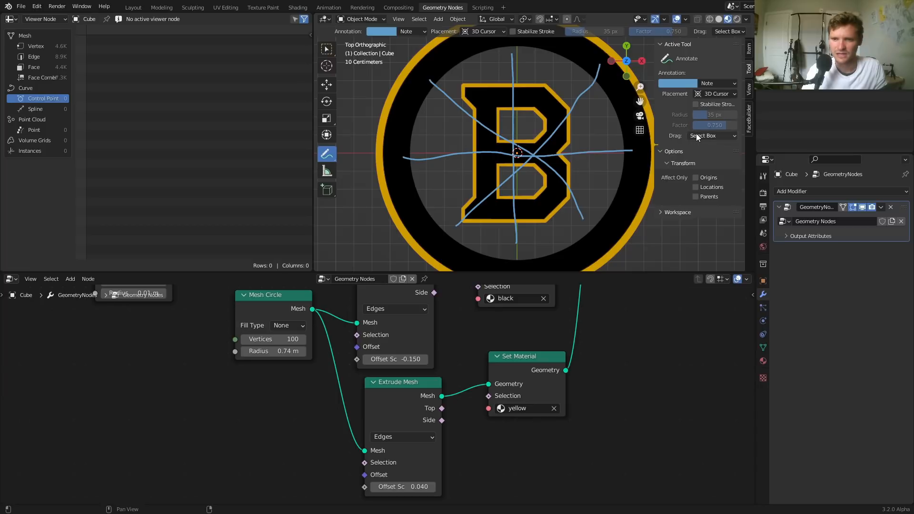
pyautogui.click(711, 83)
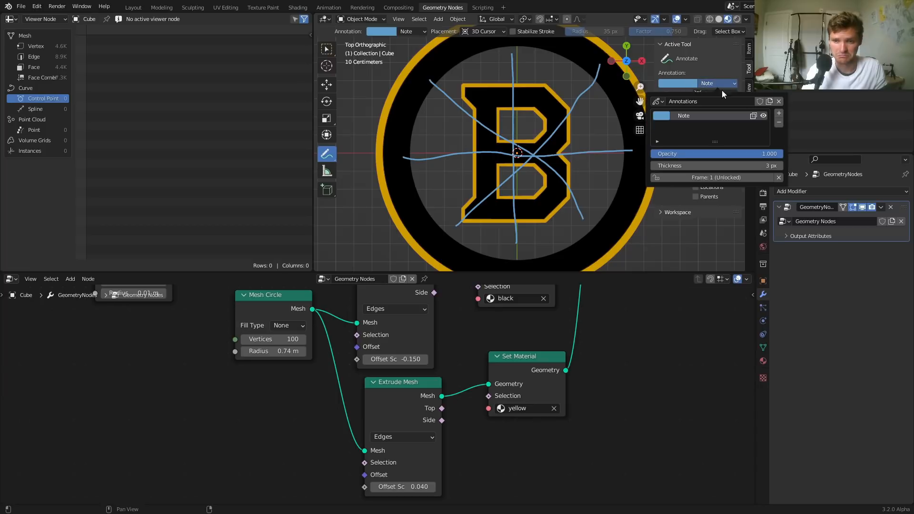
pyautogui.click(779, 122)
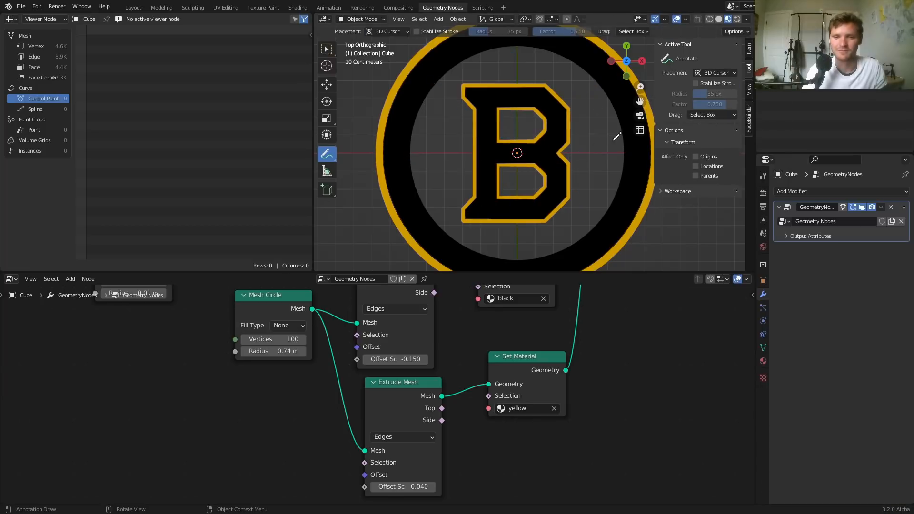
pyautogui.scroll(-1, 596, 131)
pyautogui.press('n')
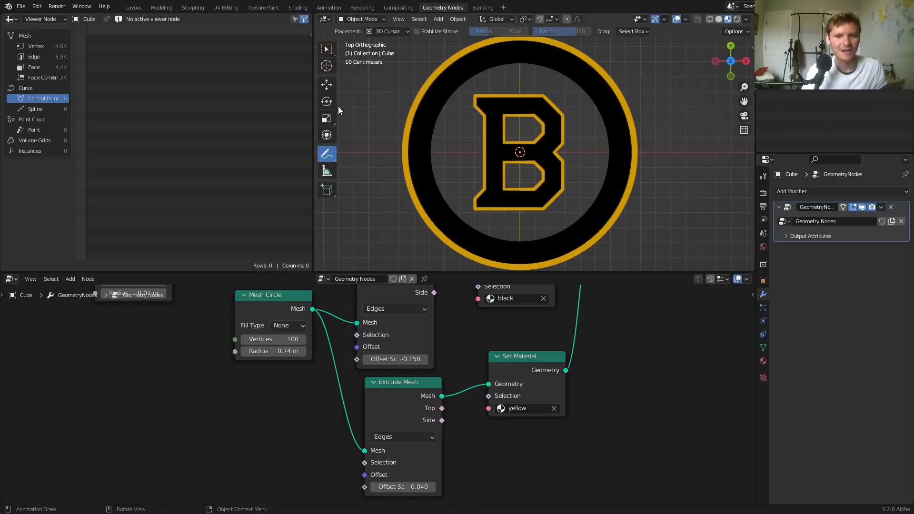
pyautogui.click(327, 49)
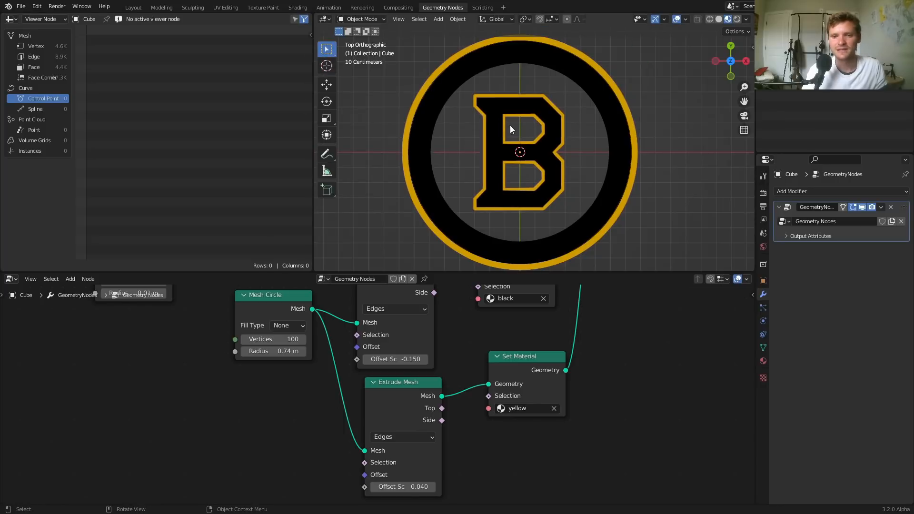
# Examine the logo from a low angle in perspective, and return to the top orthographic view.
pyautogui.moveTo(516, 111)
pyautogui.mouseDown()
pyautogui.moveTo(504, 177)
pyautogui.moveTo(543, 192)
pyautogui.moveTo(553, 137)
pyautogui.moveTo(526, 113)
pyautogui.mouseUp()
pyautogui.moveTo(507, 107)
pyautogui.mouseDown(button='right')
pyautogui.moveTo(554, 132)
pyautogui.moveTo(547, 179)
pyautogui.mouseUp(button='right')
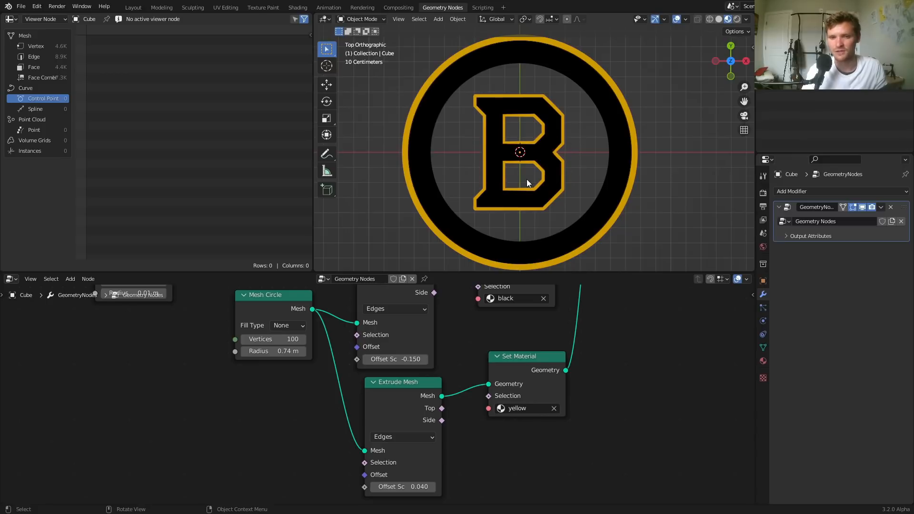
pyautogui.moveTo(512, 184); pyautogui.dragTo(596, 85, button='middle')
pyautogui.moveTo(530, 147); pyautogui.dragTo(565, 216, button='middle')
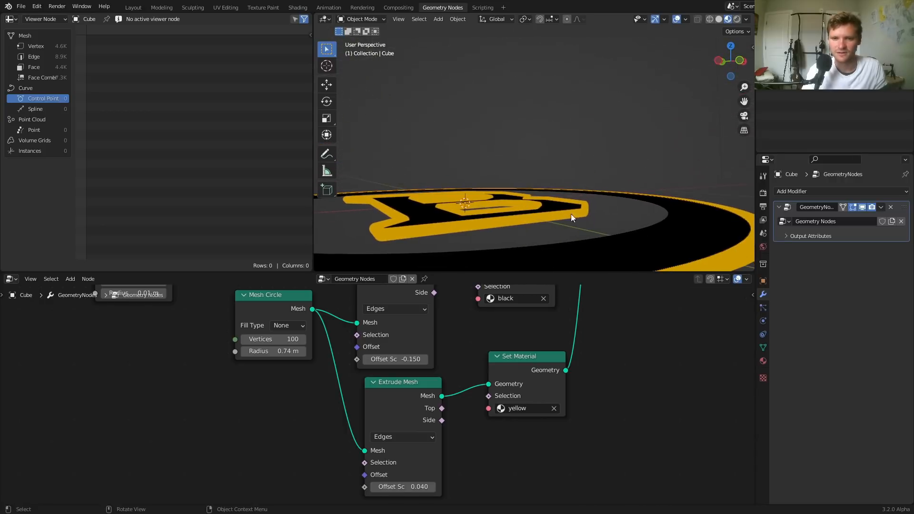
pyautogui.click(730, 44)
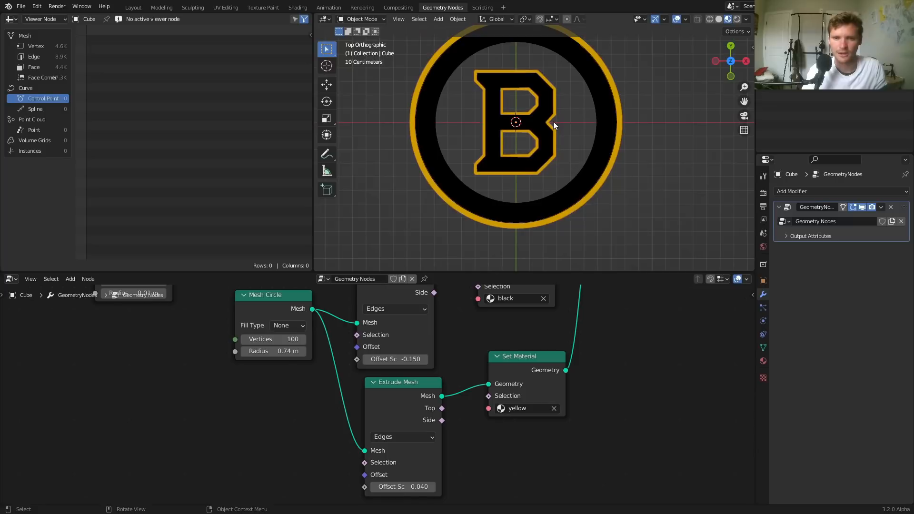
# Move the Join Geometry and Group Output nodes farther from the Set Material nodes to free space in the node tree.
pyautogui.scroll(-2, 603, 379)
pyautogui.scroll(-6, 603, 379)
pyautogui.moveTo(553, 347); pyautogui.dragTo(478, 389, button='middle')
pyautogui.moveTo(554, 398); pyautogui.dragTo(392, 320)
pyautogui.press('g')
pyautogui.click(494, 336)
# Add a Grid mesh primitive node and connect its mesh to Join Geometry.
pyautogui.scroll(2, 495, 335)
pyautogui.hotkey('shift', 'a')
pyautogui.write('grid')
pyautogui.press('Return')
pyautogui.click(472, 438)
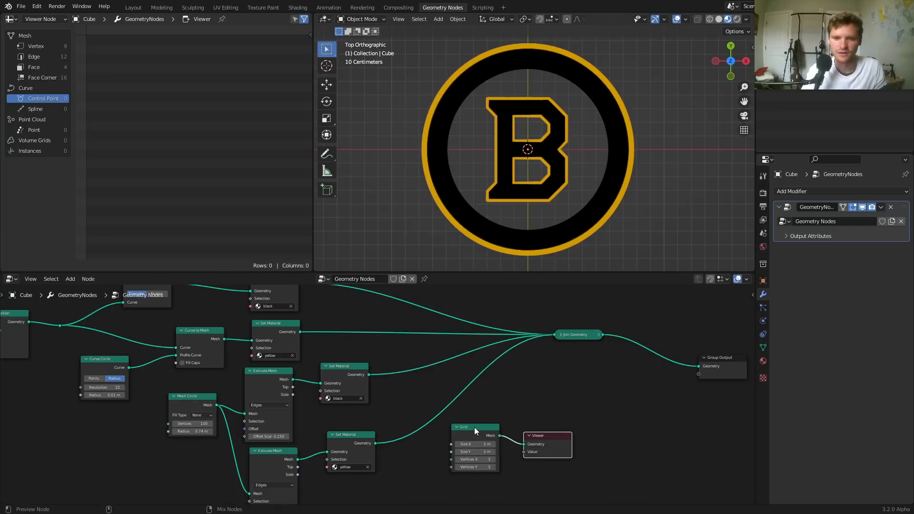
pyautogui.moveTo(499, 436); pyautogui.dragTo(554, 335)
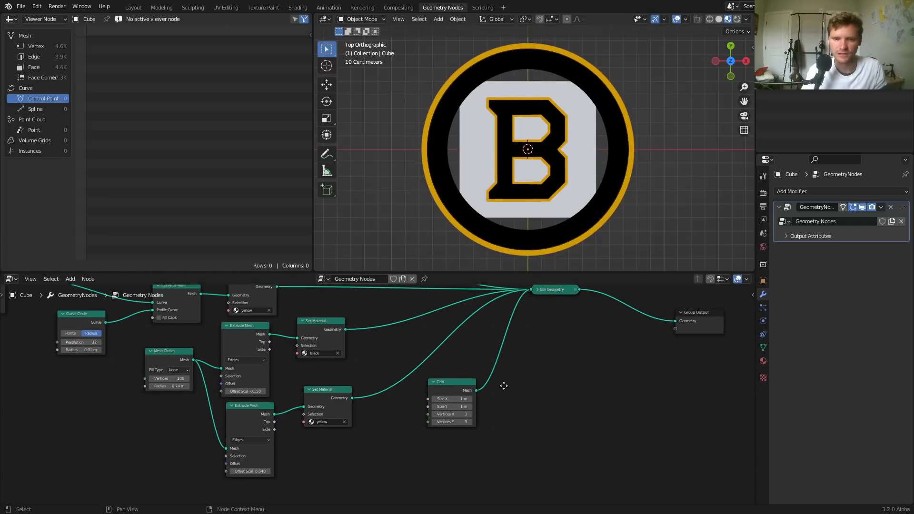
# Size the grid to 1.3 m in X and 0.14 m in Y as a horizontal spoke behind the letter.
pyautogui.scroll(3, 491, 428)
pyautogui.moveTo(497, 406); pyautogui.dragTo(434, 410)
pyautogui.moveTo(499, 399); pyautogui.dragTo(521, 399)
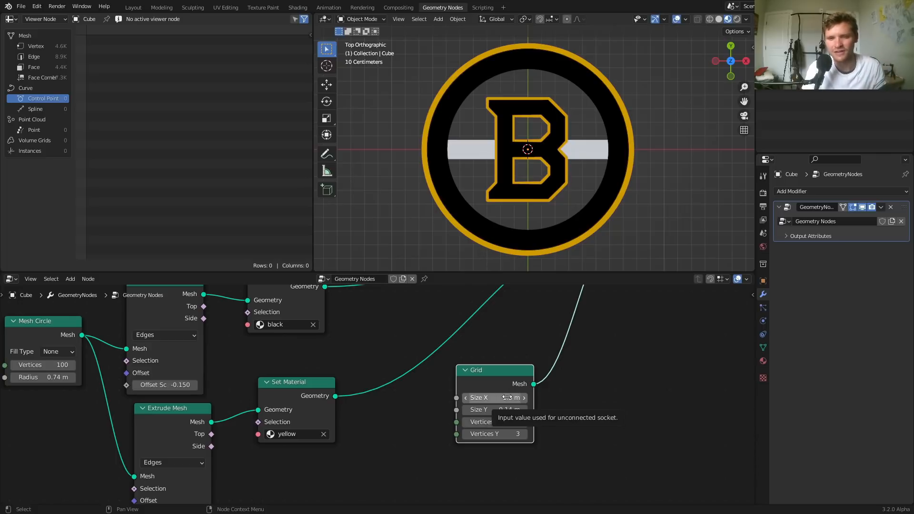
# Try a grid Size Y of 0.23 m for a thicker spoke, and undo that change.
pyautogui.scroll(2, 556, 159)
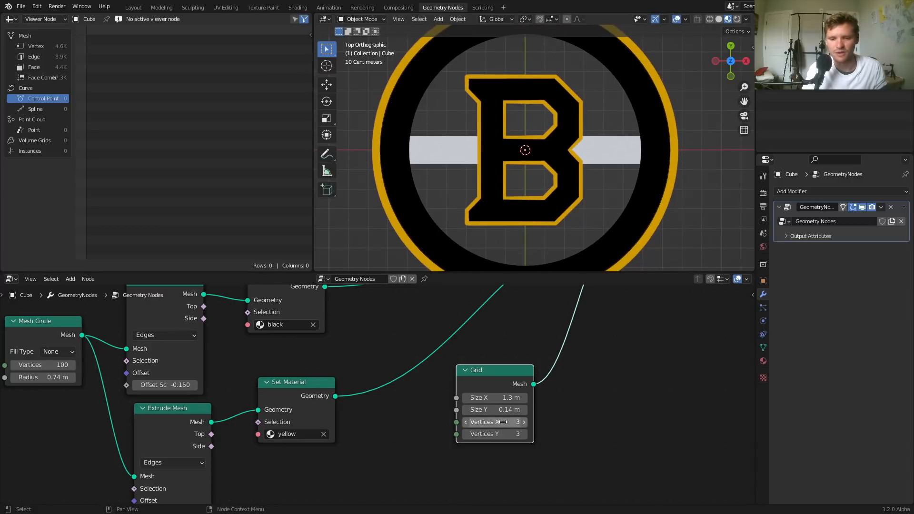
pyautogui.moveTo(495, 409); pyautogui.dragTo(512, 410)
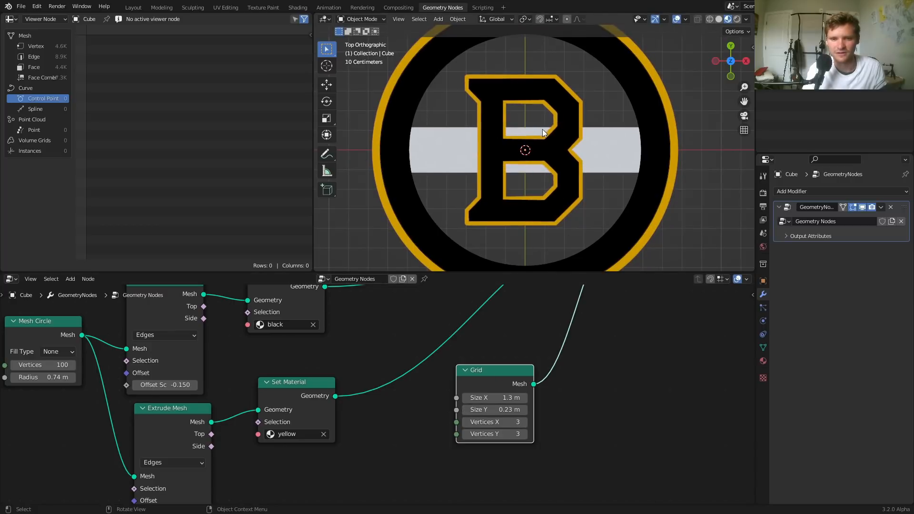
pyautogui.hotkey('ctrl', 'z')
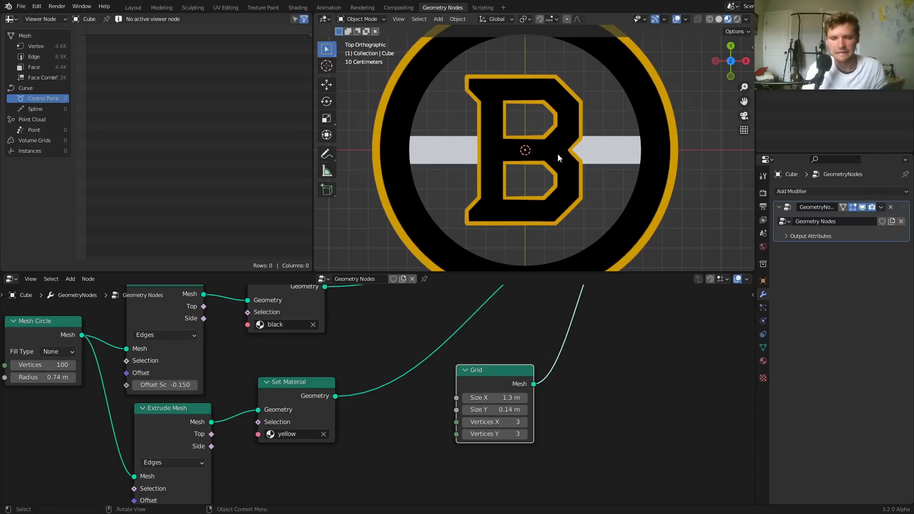
# Add a Mesh Line primitive node in the free space beside the Grid node.
pyautogui.press('Home')
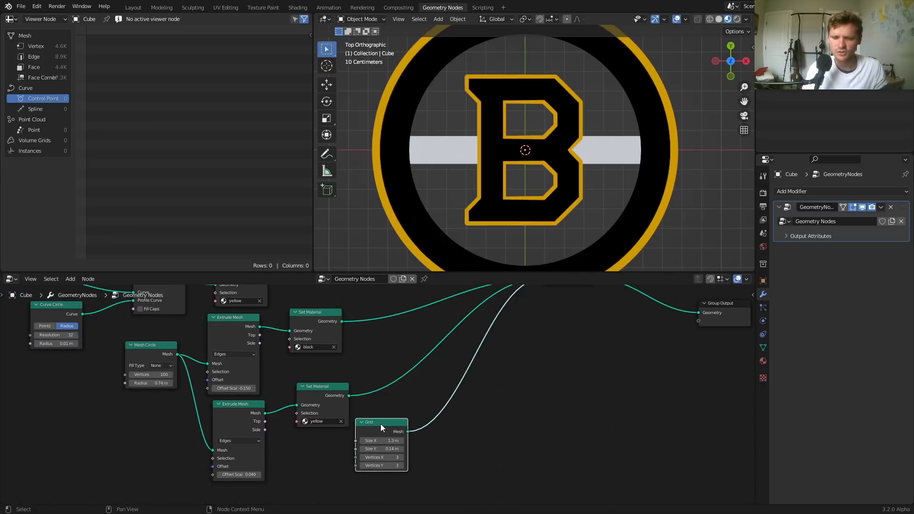
pyautogui.hotkey('shift', 'a')
pyautogui.write('mes')
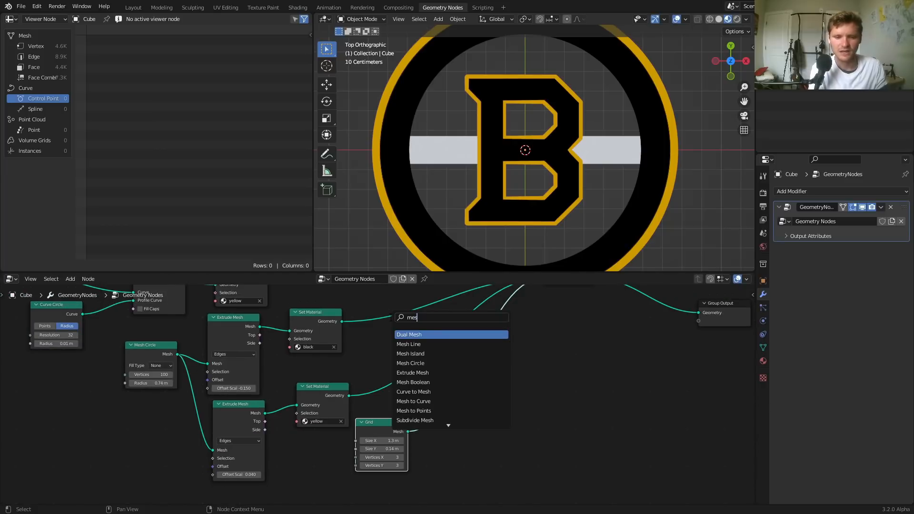
pyautogui.write('h line')
pyautogui.press('Return')
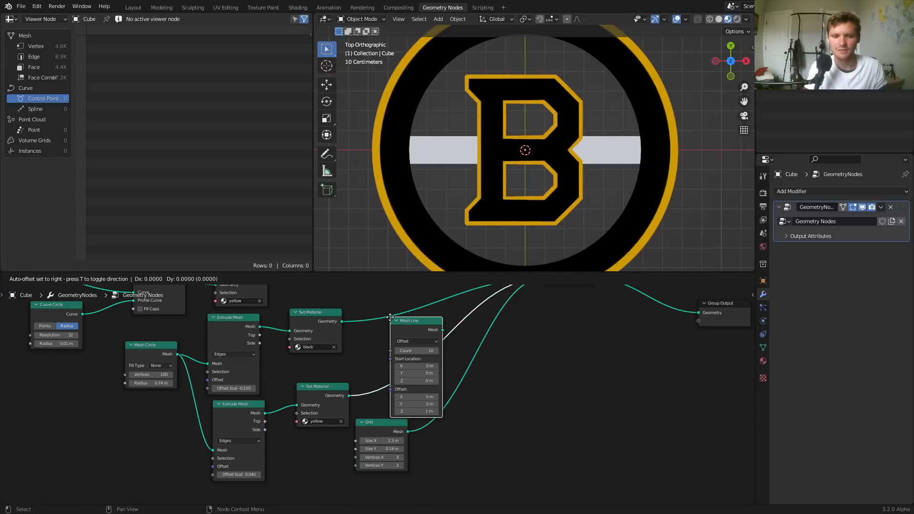
pyautogui.click(477, 389)
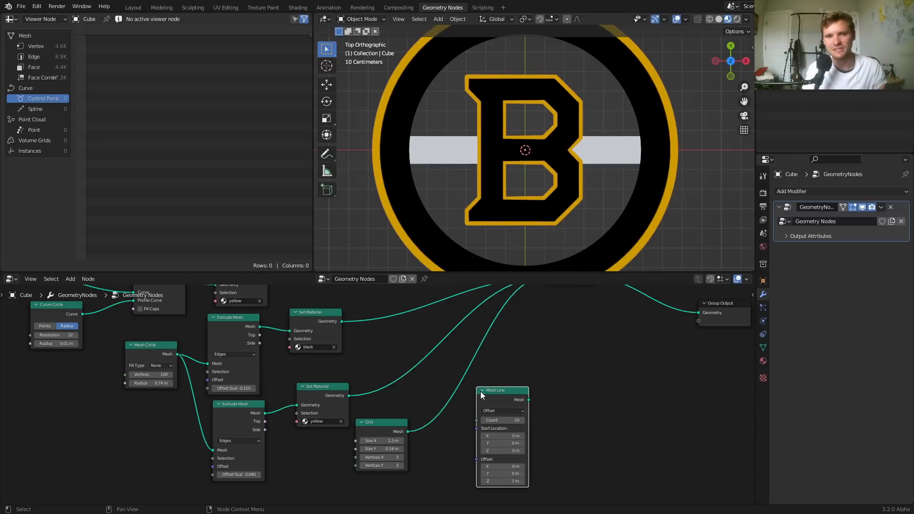
pyautogui.scroll(4, 482, 401)
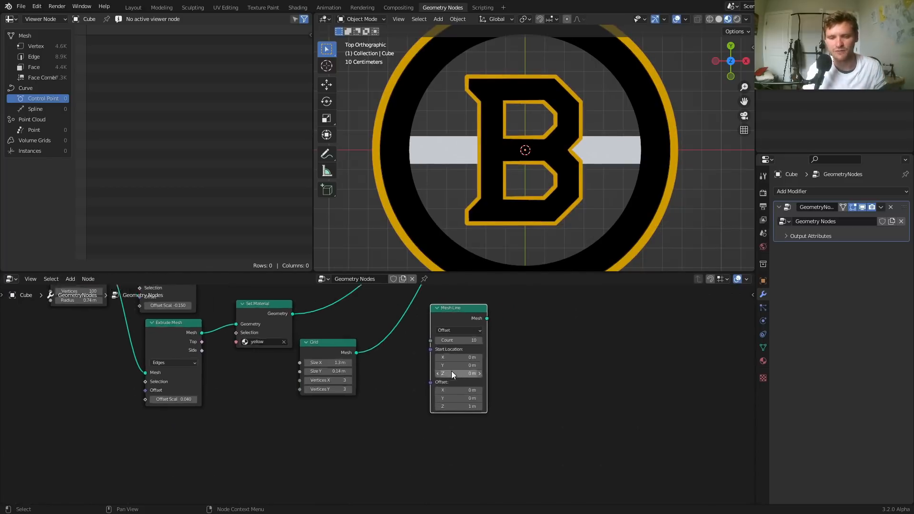
# Set the Mesh Line's count to 4 and its Z offset to 0 m, stacking all points at the origin.
pyautogui.click(516, 317)
pyautogui.write('4')
pyautogui.press('Tab')
pyautogui.press('Tab')
pyautogui.press('Tab')
pyautogui.press('Tab')
pyautogui.press('Tab')
pyautogui.press('Tab')
pyautogui.write('0')
pyautogui.press('Return')
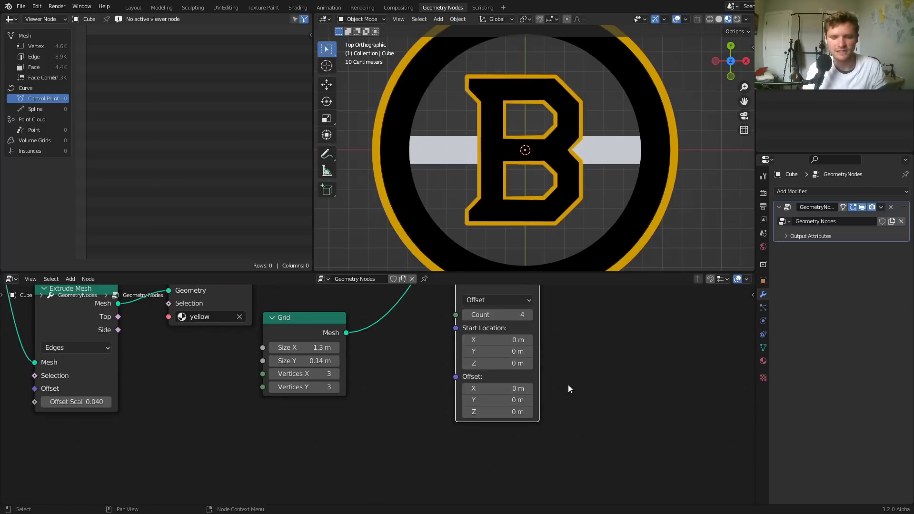
# Preview the Mesh Line alone through the Group Output and move its node just below the Grid node.
pyautogui.scroll(-3, 567, 395)
pyautogui.moveTo(450, 310); pyautogui.dragTo(432, 327)
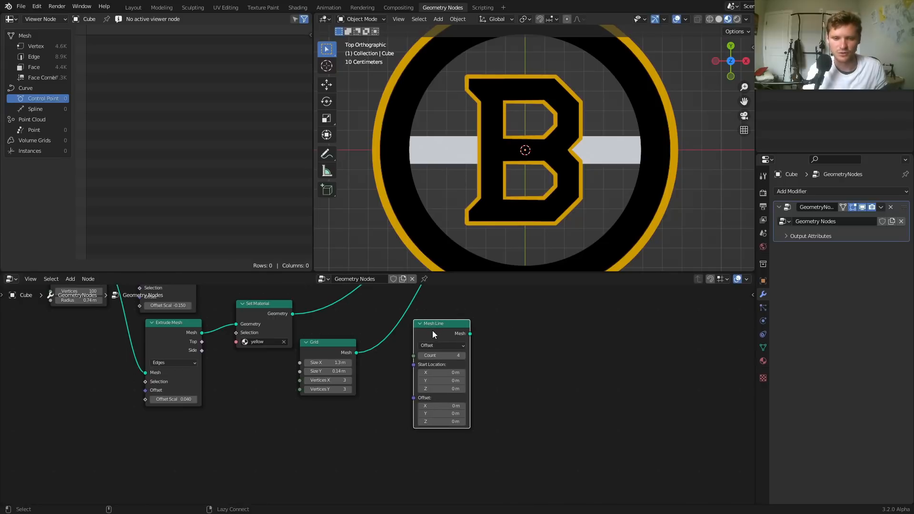
pyautogui.keyDown('ctrl'); pyautogui.keyDown('shift'); pyautogui.click(432, 330); pyautogui.keyUp('shift'); pyautogui.keyUp('ctrl')
pyautogui.scroll(2, 516, 153)
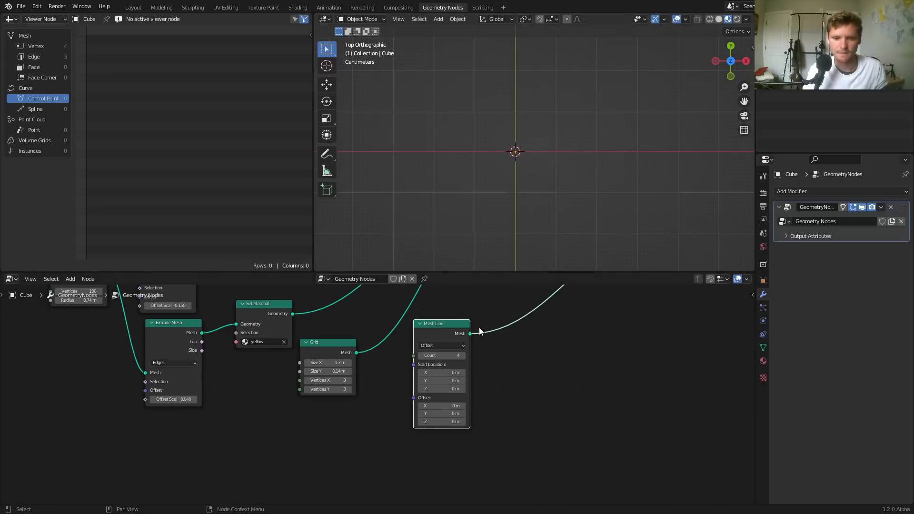
pyautogui.scroll(-2, 479, 327)
pyautogui.moveTo(429, 348); pyautogui.dragTo(344, 395)
# Add an Instance on Points node between the Mesh Line and Group Output, and connect the Grid mesh as its Instance.
pyautogui.hotkey('shift', 'a')
pyautogui.click(406, 315)
pyautogui.write('instance o')
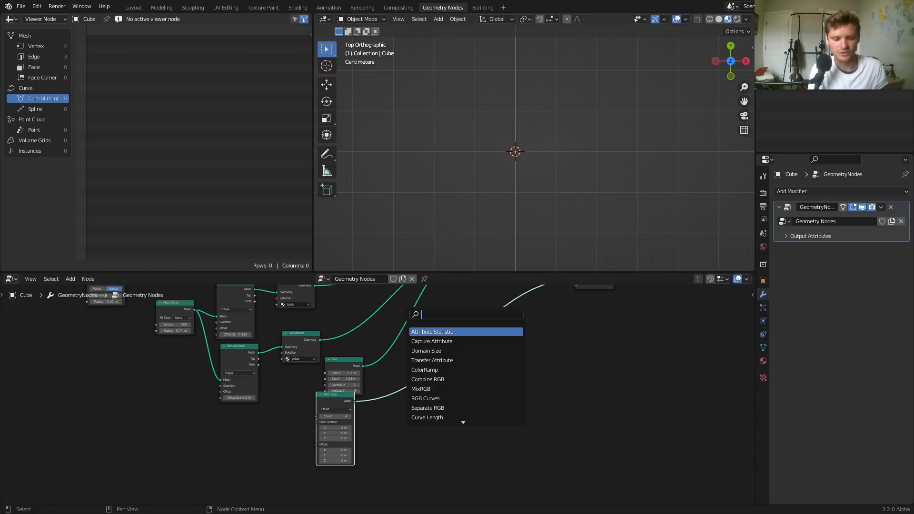
pyautogui.write('n')
pyautogui.press('Return')
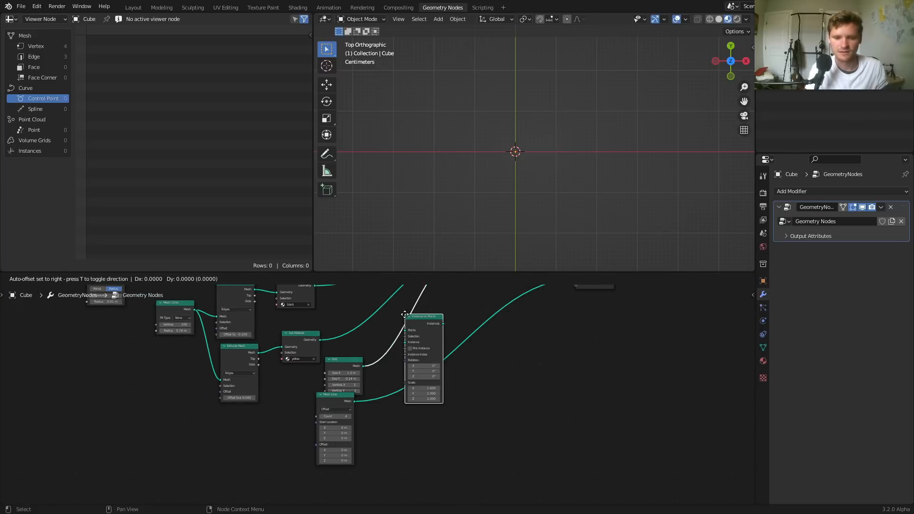
pyautogui.click(431, 358)
pyautogui.scroll(2, 403, 377)
pyautogui.moveTo(357, 353); pyautogui.dragTo(456, 373)
pyautogui.moveTo(495, 343); pyautogui.dragTo(444, 394, button='middle')
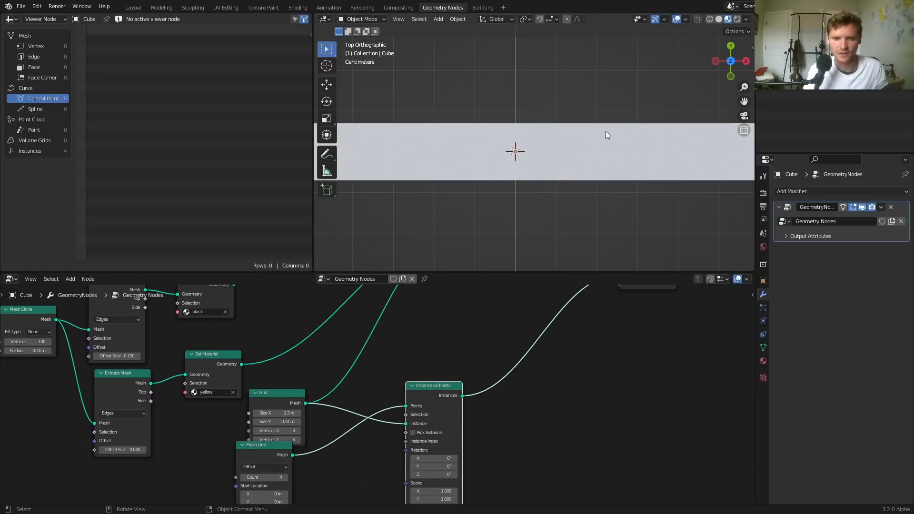
# Try a different Z offset on the Mesh Line while viewing the instanced spokes from an angle.
pyautogui.moveTo(480, 169); pyautogui.dragTo(516, 97, button='middle')
pyautogui.moveTo(281, 500); pyautogui.dragTo(382, 393, button='middle')
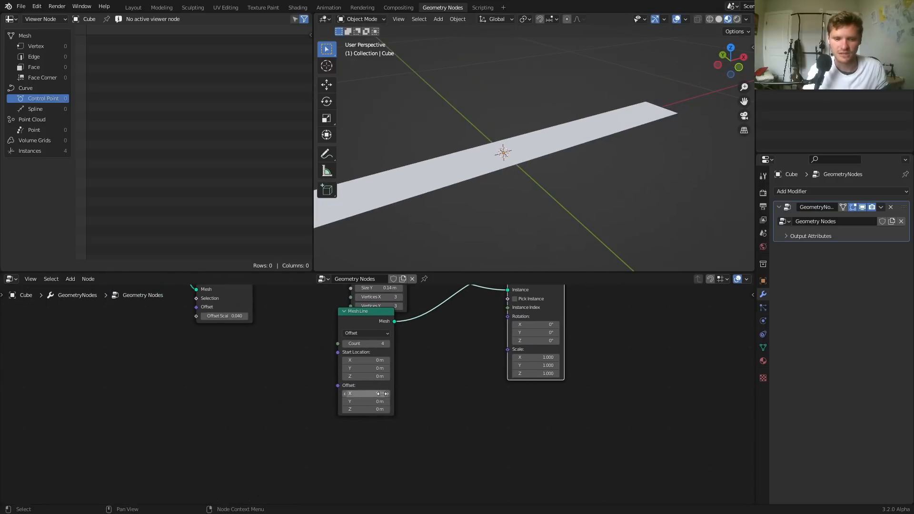
pyautogui.moveTo(377, 410)
pyautogui.mouseDown()
pyautogui.moveTo(405, 409)
pyautogui.moveTo(393, 410)
pyautogui.mouseUp()
pyautogui.scroll(-2, 504, 354)
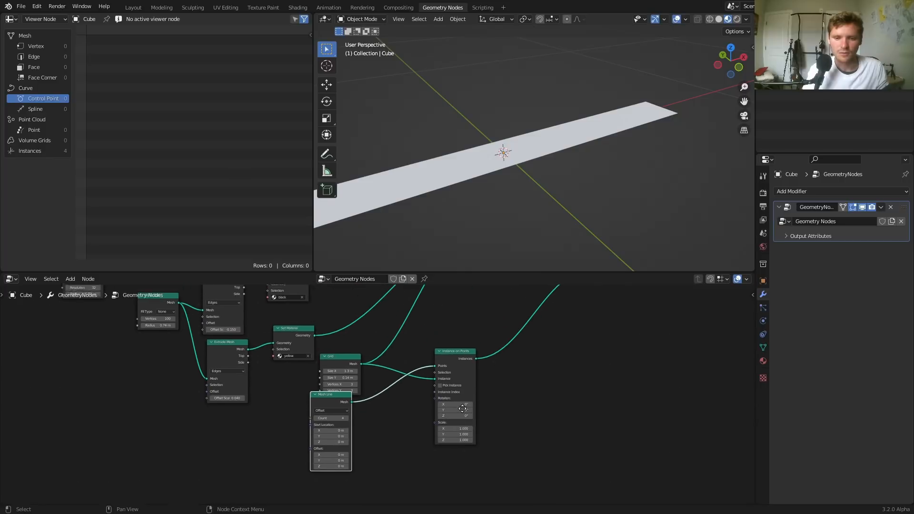
# Add an Index node and connect it to the Rotation of Instance on Points.
pyautogui.scroll(2, 447, 338)
pyautogui.hotkey('shift', 'a')
pyautogui.click(433, 320)
pyautogui.write('index')
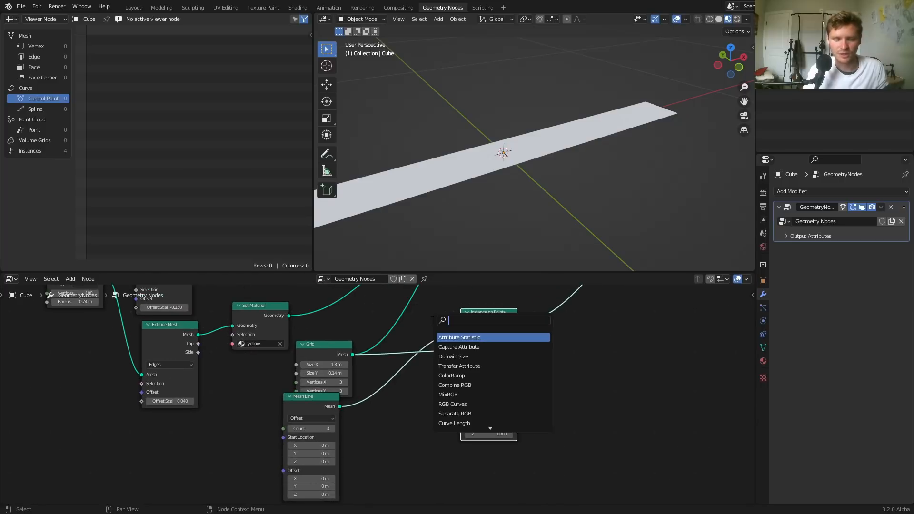
pyautogui.press('Return')
pyautogui.click(399, 423)
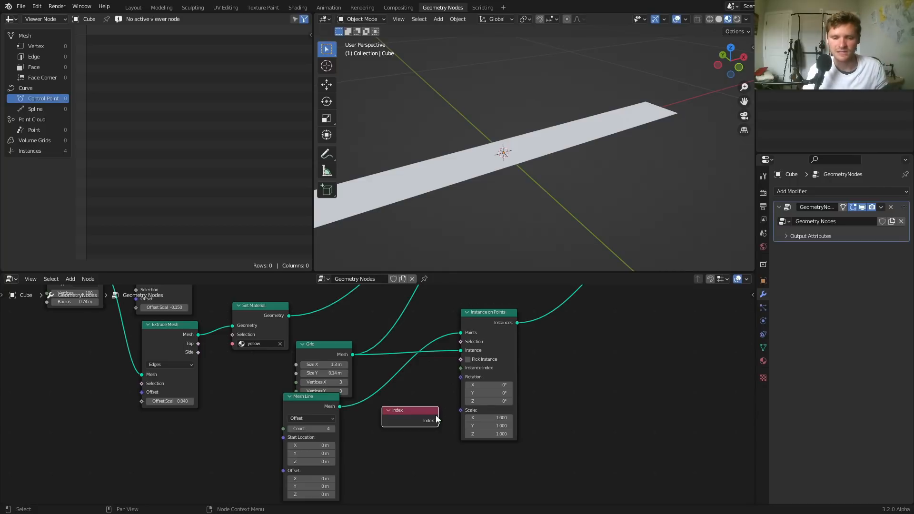
pyautogui.moveTo(439, 421); pyautogui.dragTo(461, 377)
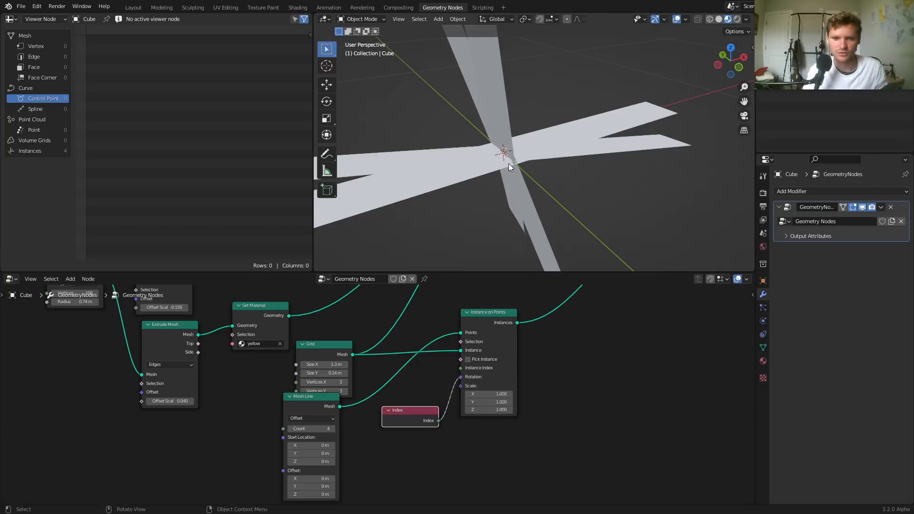
# Route the Index through the Z component of a new Combine XYZ node into the instances' Rotation.
pyautogui.moveTo(410, 419); pyautogui.dragTo(478, 398)
pyautogui.write('z')
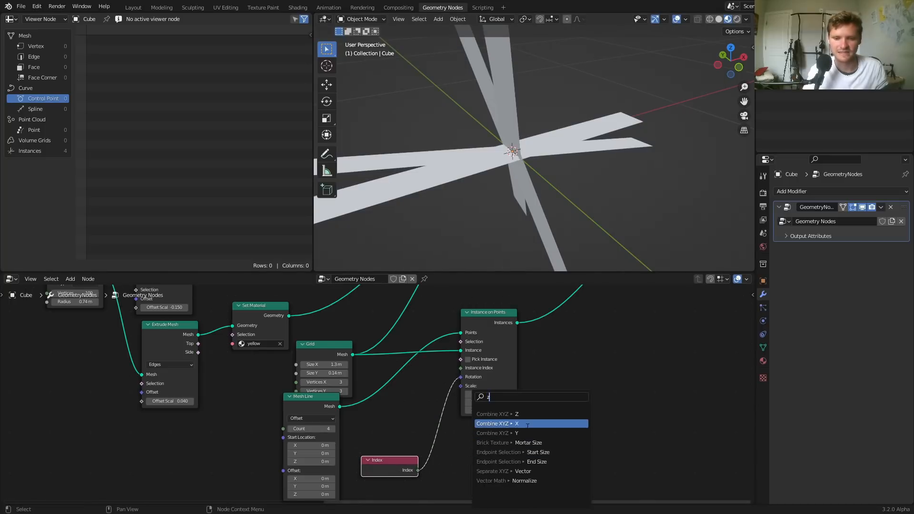
pyautogui.click(523, 418)
pyautogui.click(479, 419)
pyautogui.moveTo(486, 465); pyautogui.dragTo(461, 376)
pyautogui.moveTo(524, 200); pyautogui.dragTo(479, 190, button='middle')
pyautogui.scroll(5, 529, 376)
pyautogui.hscroll(3, 529, 375)
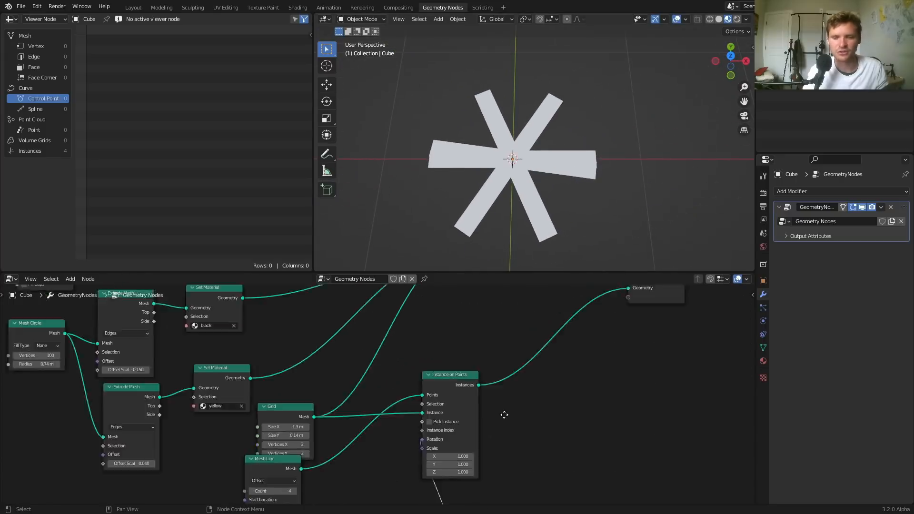
# Connect Instance on Points to Join Geometry, output the joined logo in top view, and move the Instance on Points node nearer Join Geometry.
pyautogui.moveTo(447, 421); pyautogui.dragTo(445, 293)
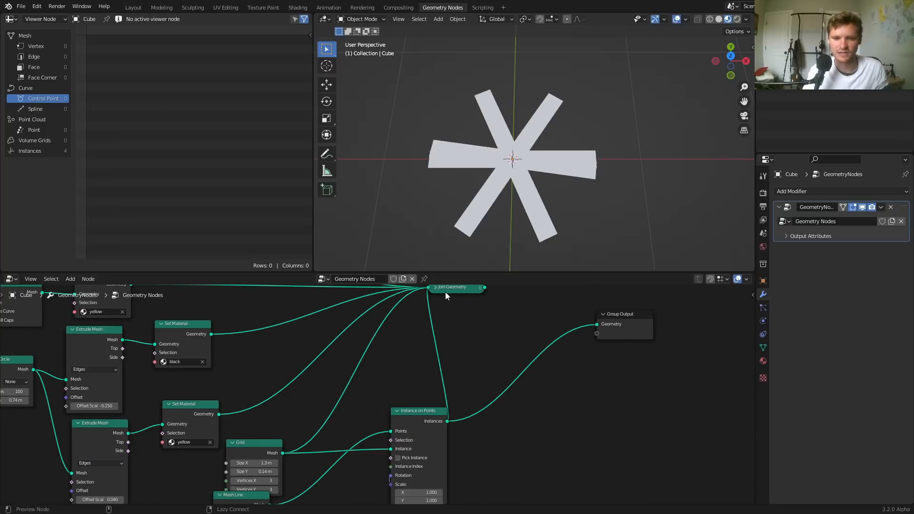
pyautogui.click(730, 54)
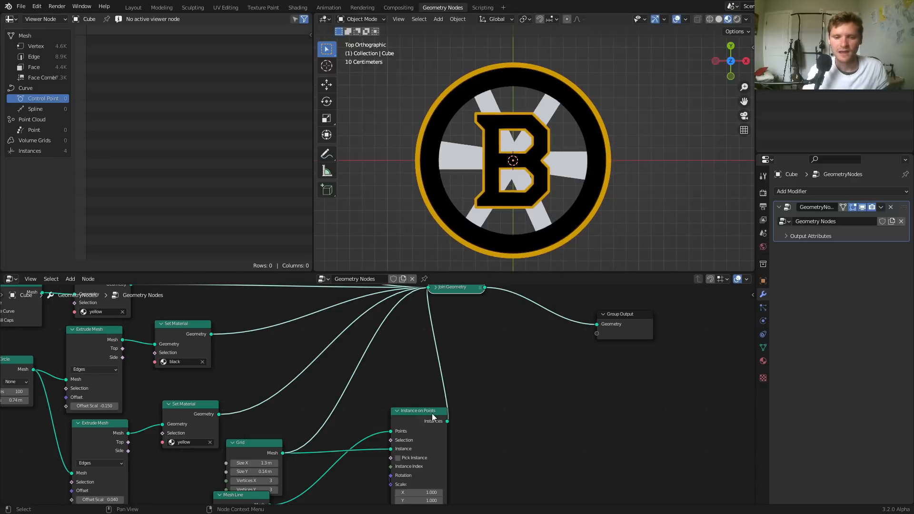
pyautogui.moveTo(433, 417); pyautogui.dragTo(471, 389)
pyautogui.moveTo(688, 356); pyautogui.dragTo(607, 314)
pyautogui.moveTo(476, 385); pyautogui.dragTo(555, 365)
pyautogui.moveTo(490, 422); pyautogui.dragTo(482, 314, button='middle')
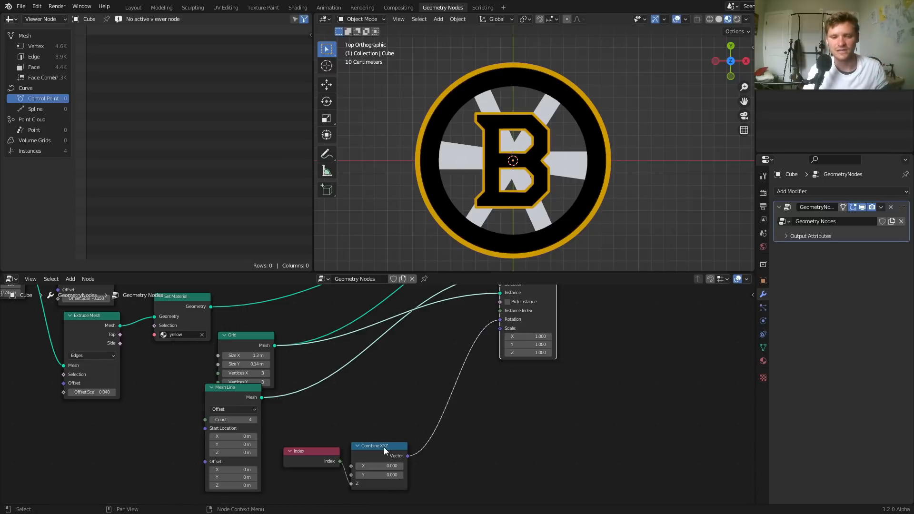
# Move Combine XYZ aside and insert a Math node between Index and its Z input.
pyautogui.moveTo(384, 450); pyautogui.dragTo(435, 430)
pyautogui.scroll(2, 381, 423)
pyautogui.hotkey('shift', 'a')
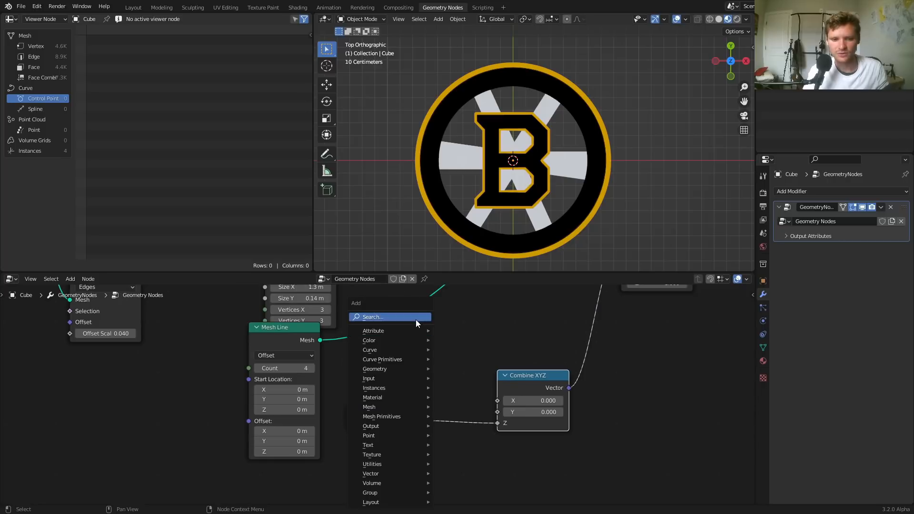
pyautogui.click(416, 319)
pyautogui.write('math')
pyautogui.click(435, 336)
pyautogui.click(491, 396)
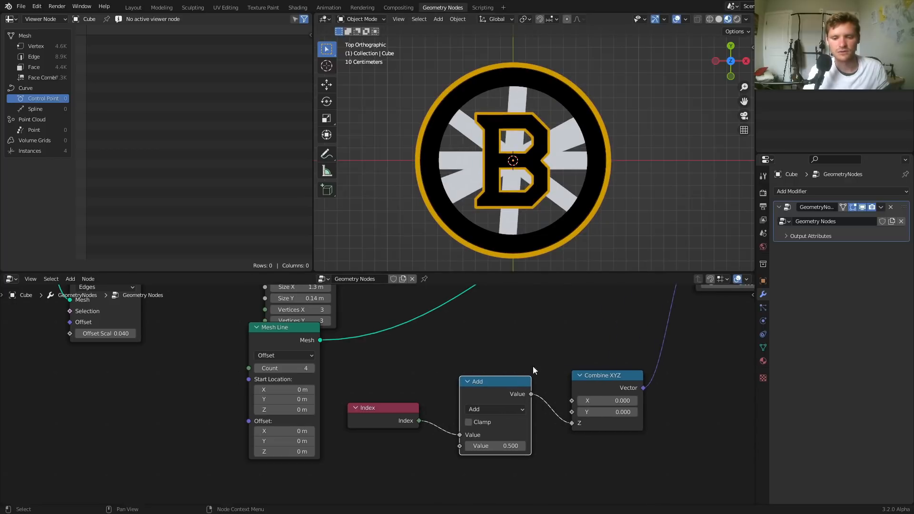
# Try adding pi/2 and another pi-based value to the index, and reset the added value to zero.
pyautogui.click(508, 447)
pyautogui.write('p')
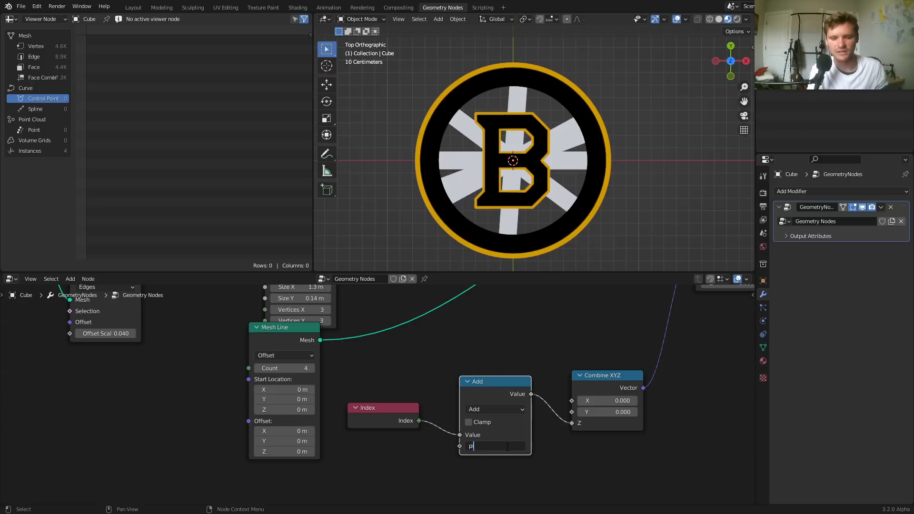
pyautogui.write('i/2')
pyautogui.press('Return')
pyautogui.click(508, 446)
pyautogui.write('p')
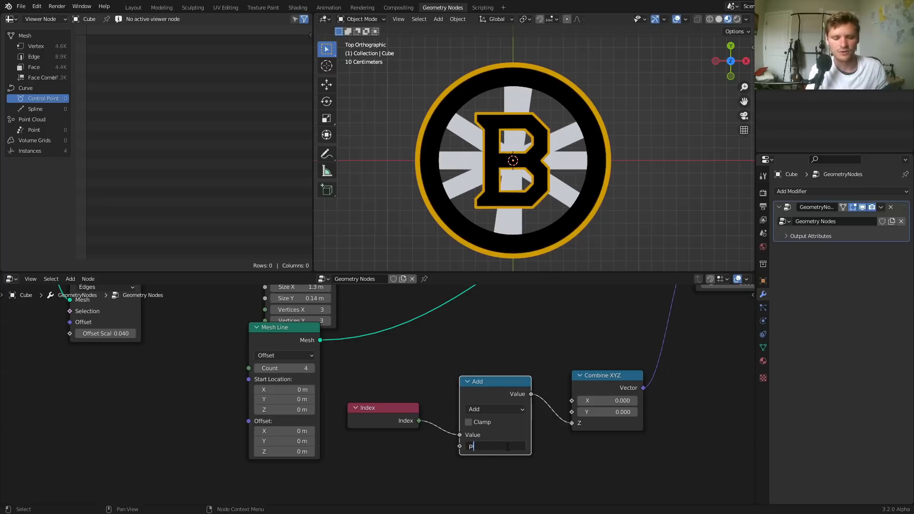
pyautogui.write('i4')
pyautogui.press('Return')
pyautogui.press('BackSpace')
pyautogui.moveTo(496, 422); pyautogui.dragTo(473, 413, button='middle')
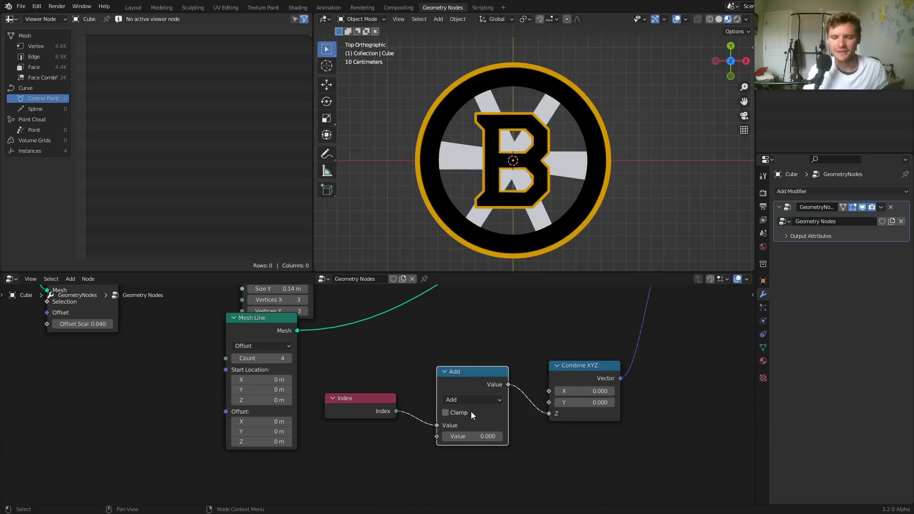
# Switch the Math node to Multiply with a value of pi/2.
pyautogui.click(473, 404)
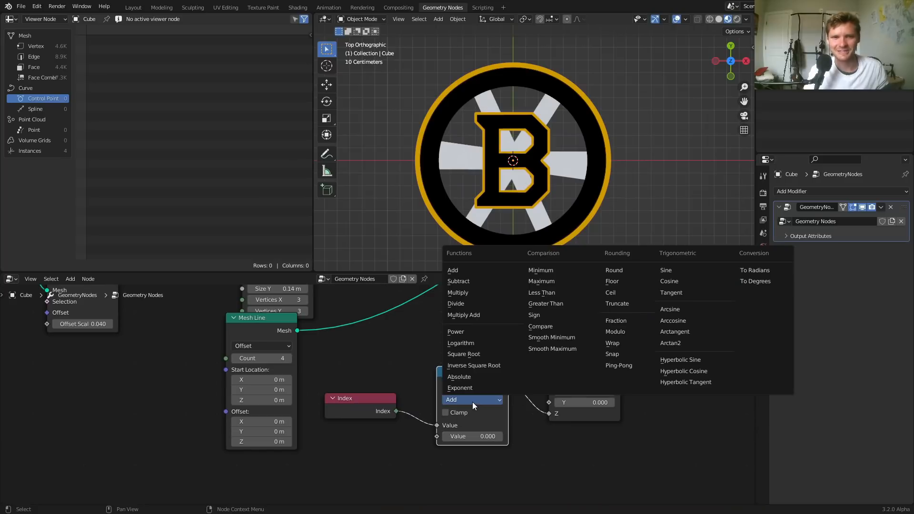
pyautogui.press('m')
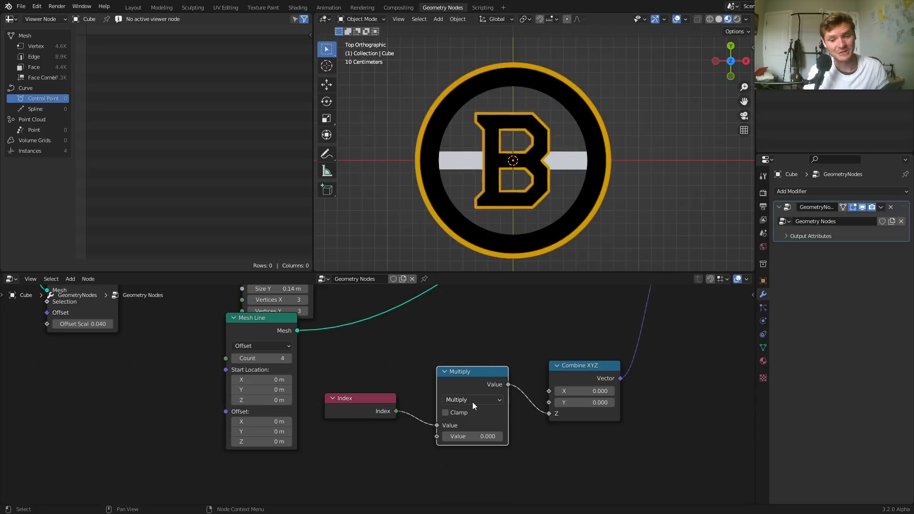
pyautogui.click(482, 432)
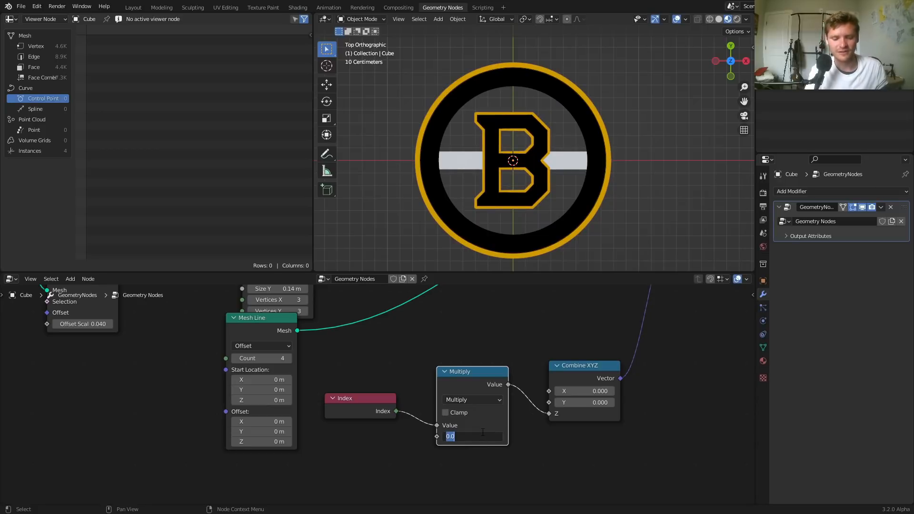
pyautogui.write('pi/2')
pyautogui.press('Return')
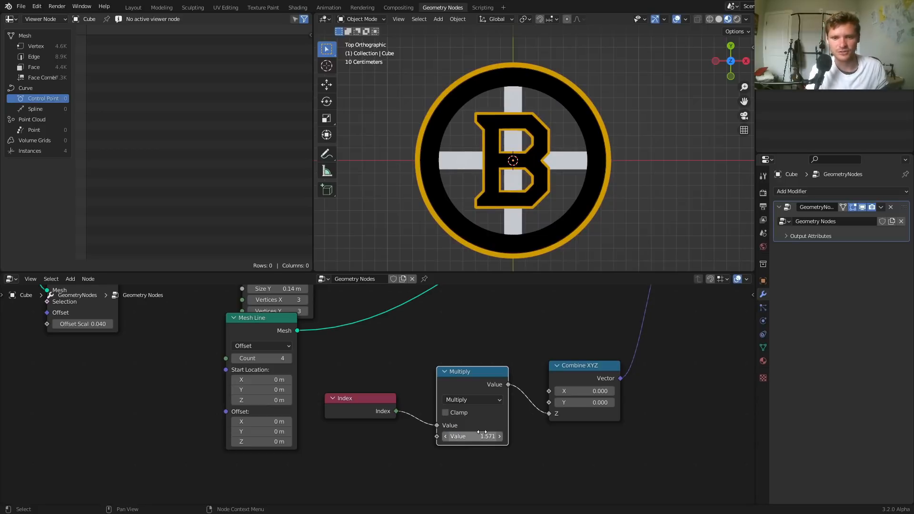
# Set the Multiply value to pi/4 for evenly spaced spokes around the circle.
pyautogui.click(483, 432)
pyautogui.write('p')
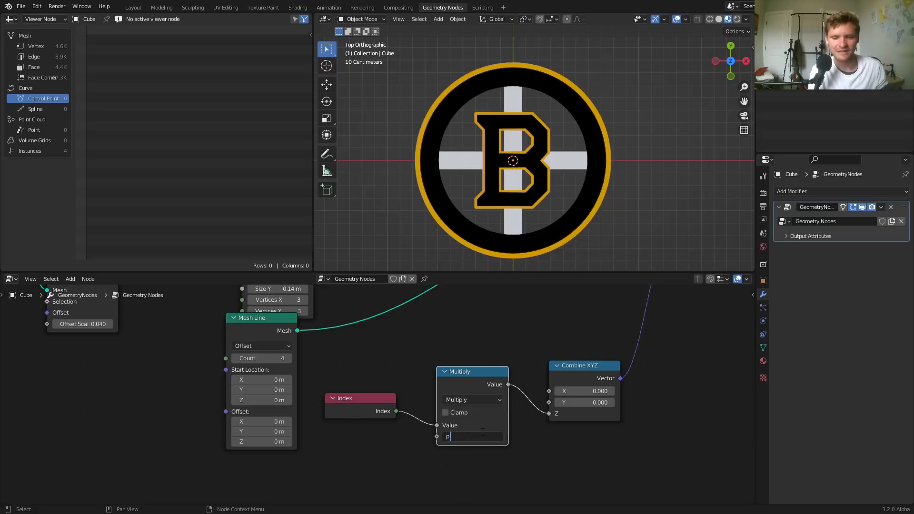
pyautogui.write('i/4')
pyautogui.press('Return')
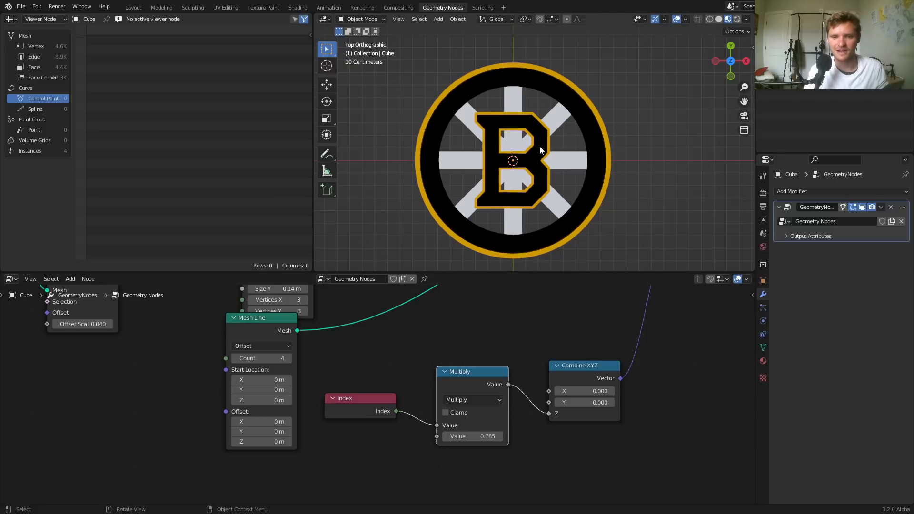
# Duplicate the black Set Material node and insert the copy between Instance on Points and Join Geometry.
pyautogui.scroll(-3, 585, 353)
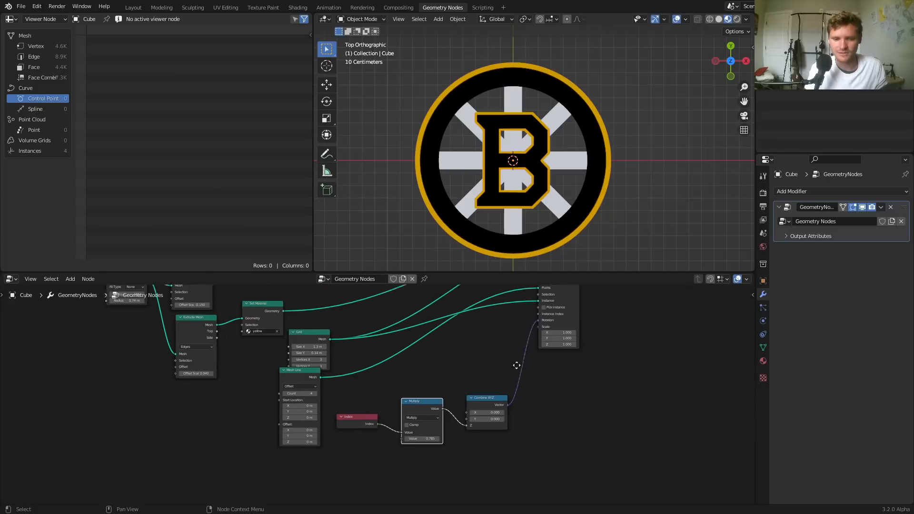
pyautogui.moveTo(517, 327); pyautogui.dragTo(491, 367, button='middle')
pyautogui.moveTo(490, 367); pyautogui.dragTo(491, 400)
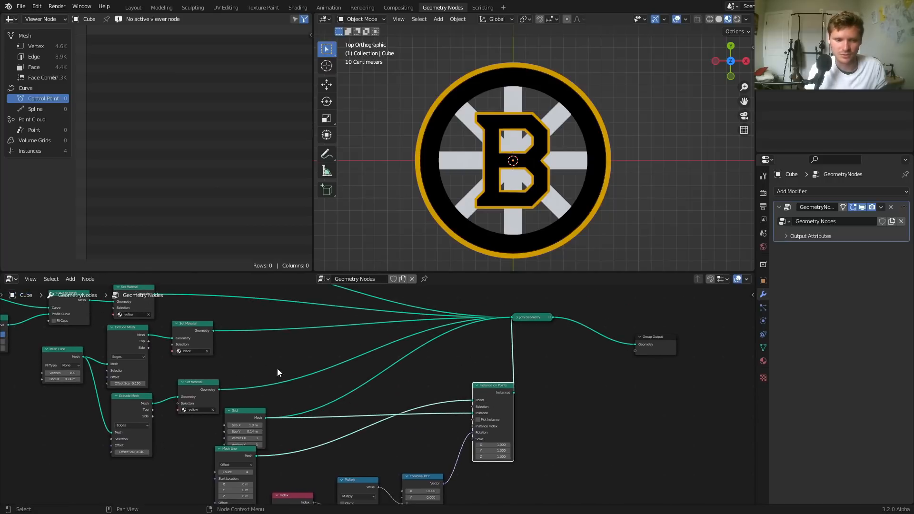
pyautogui.click(196, 324)
pyautogui.hotkey('shift', 'd')
pyautogui.click(521, 361)
pyautogui.moveTo(696, 378); pyautogui.dragTo(536, 385, button='middle')
pyautogui.moveTo(616, 388); pyautogui.dragTo(470, 315)
pyautogui.scroll(3, 502, 129)
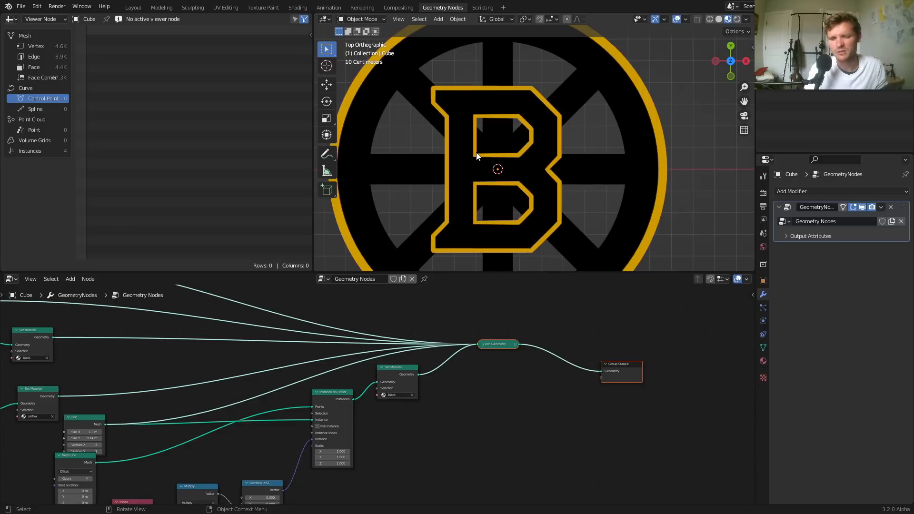
# Duplicate the Instance on Points node below the original and connect the Mesh Line's output to the copy's Points.
pyautogui.scroll(3, 413, 381)
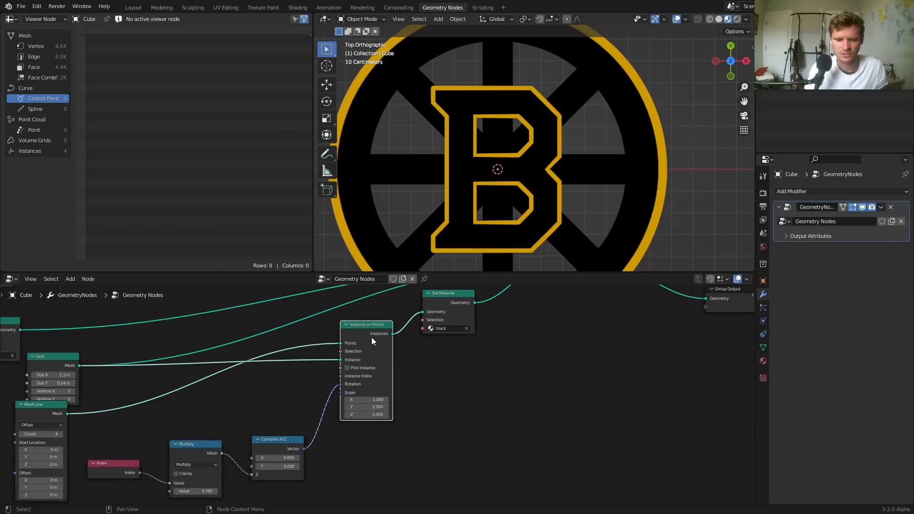
pyautogui.moveTo(371, 337); pyautogui.dragTo(388, 303, button='middle')
pyautogui.hotkey('shift', 'd')
pyautogui.click(393, 408)
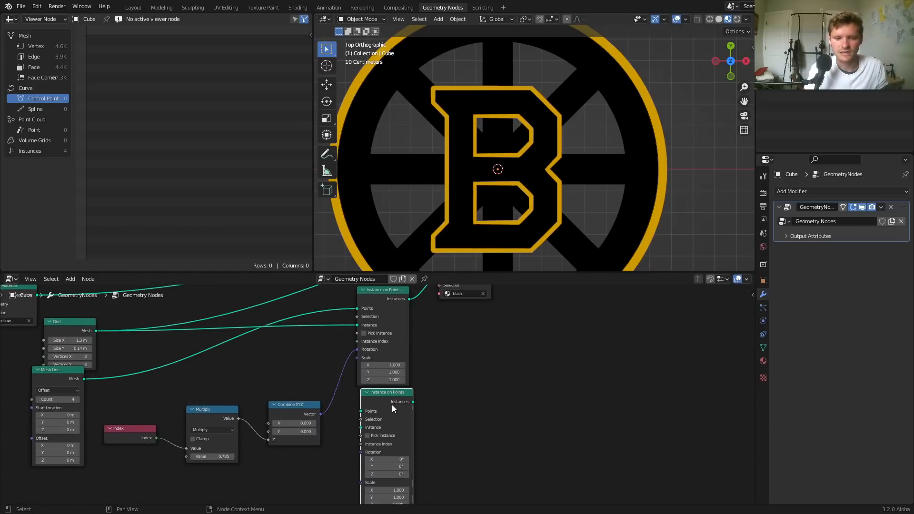
pyautogui.moveTo(393, 408); pyautogui.dragTo(424, 395, button='middle')
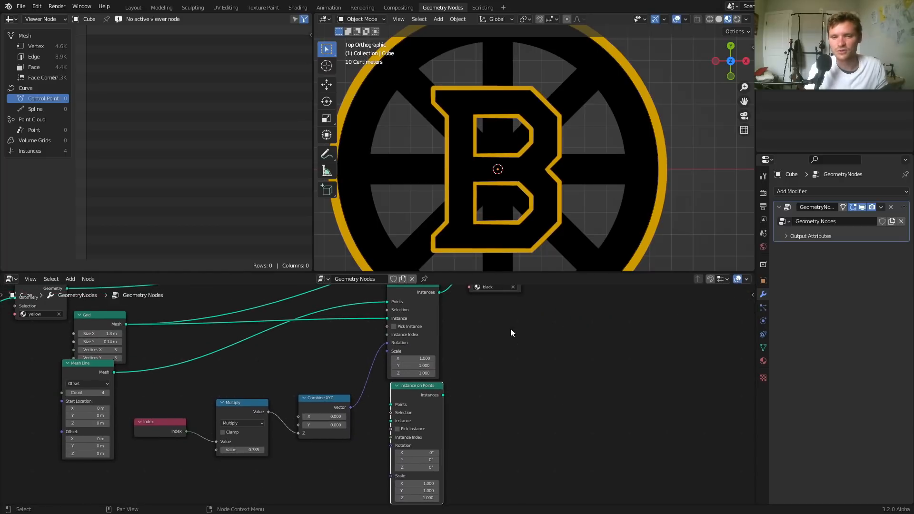
pyautogui.keyDown('alt'); pyautogui.moveTo(98, 367); pyautogui.dragTo(308, 374, button='right'); pyautogui.keyUp('alt')
# Duplicate the spoke Grid, link the copy to the second Instance on Points' Instance input, and connect that node to Join Geometry.
pyautogui.click(108, 314)
pyautogui.hotkey('shift', 'd')
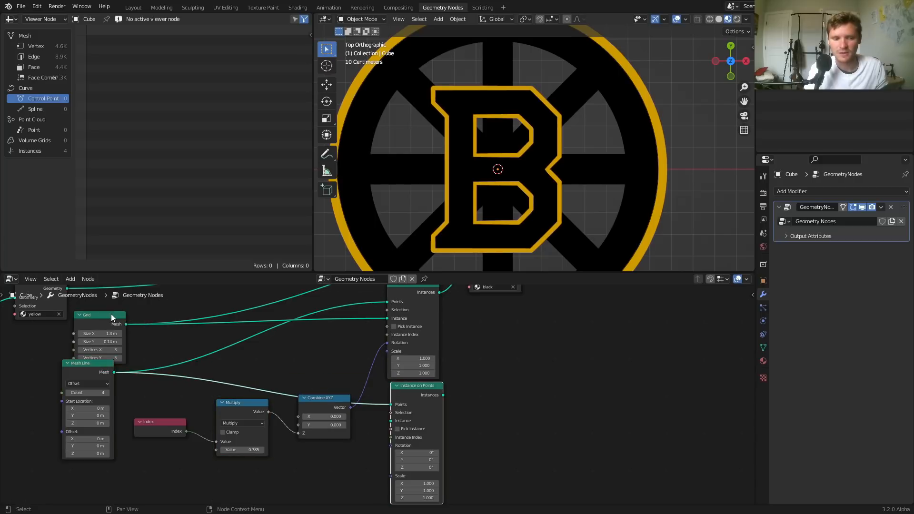
pyautogui.click(355, 479)
pyautogui.keyDown('alt'); pyautogui.moveTo(310, 449); pyautogui.dragTo(414, 429, button='right'); pyautogui.keyUp('alt')
pyautogui.moveTo(440, 386); pyautogui.dragTo(345, 450, button='middle')
pyautogui.keyDown('alt'); pyautogui.moveTo(341, 448); pyautogui.dragTo(541, 301, button='right'); pyautogui.keyUp('alt')
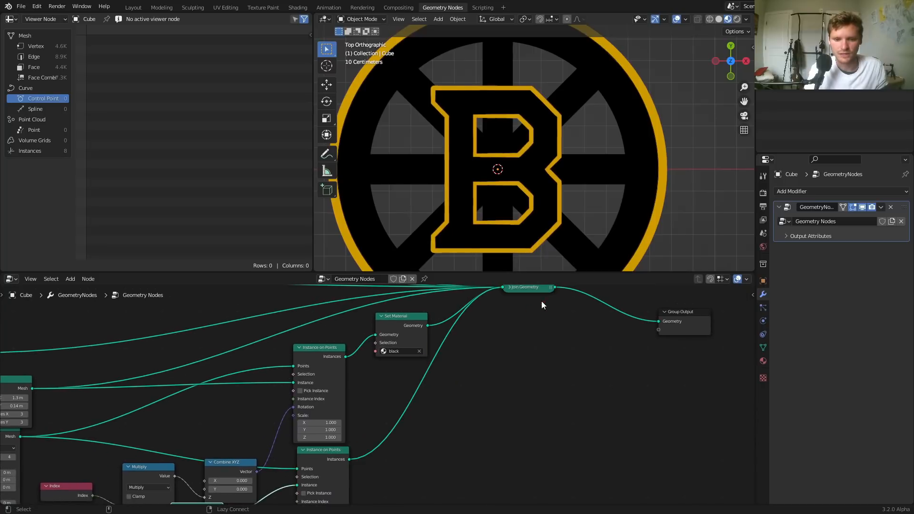
# Duplicate the black Set Material node between the second Instance on Points and Join Geometry, and set the copy's material to yellow.
pyautogui.click(403, 334)
pyautogui.hotkey('shift', 'd')
pyautogui.click(426, 397)
pyautogui.click(429, 413)
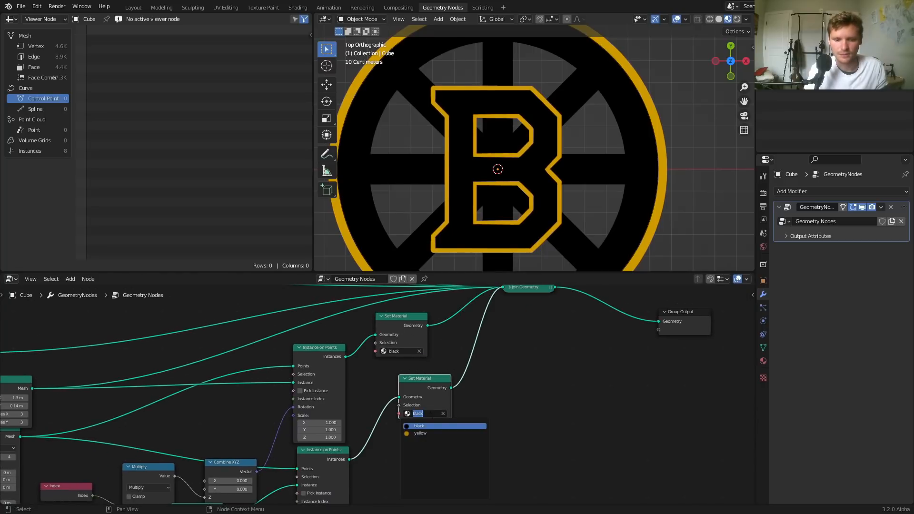
pyautogui.click(420, 434)
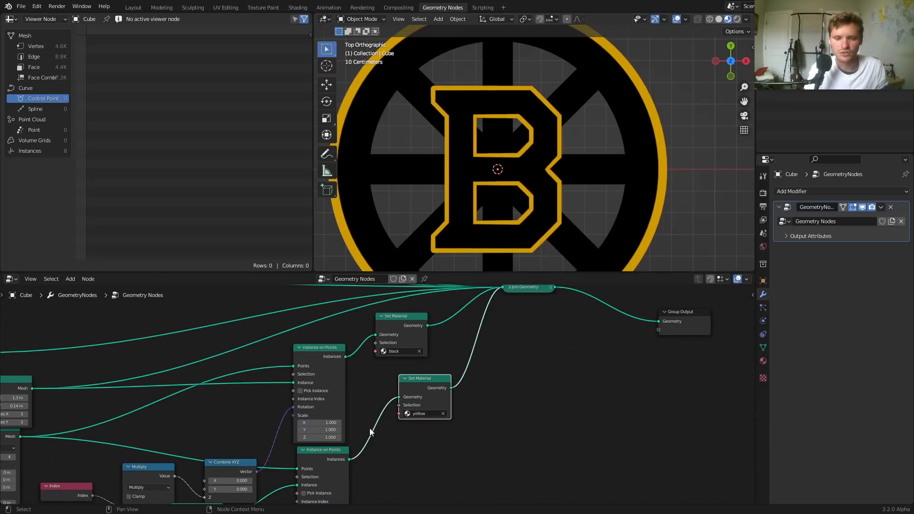
# Set the duplicated Grid's Size Y to 0.17 m for the yellow spoke borders.
pyautogui.moveTo(369, 422); pyautogui.dragTo(475, 286, button='middle')
pyautogui.scroll(3, 334, 377)
pyautogui.moveTo(314, 392); pyautogui.dragTo(297, 382)
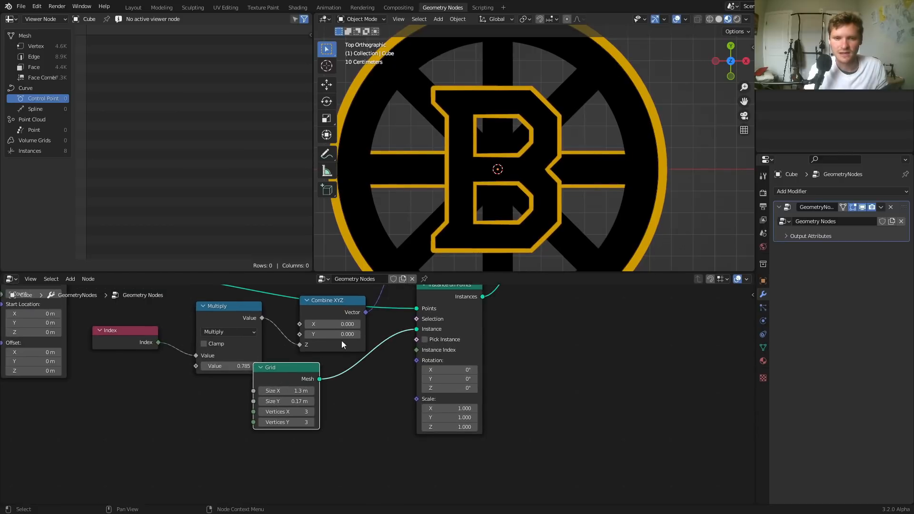
# Link the Combine XYZ vector to the second Instance on Points' Rotation input.
pyautogui.scroll(-1, 261, 345)
pyautogui.moveTo(260, 345); pyautogui.dragTo(331, 393, button='middle')
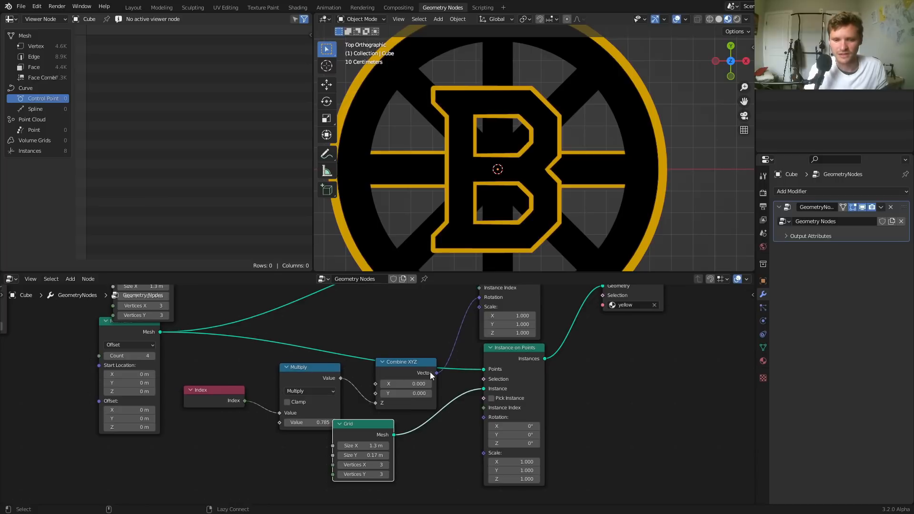
pyautogui.moveTo(436, 373); pyautogui.dragTo(485, 417)
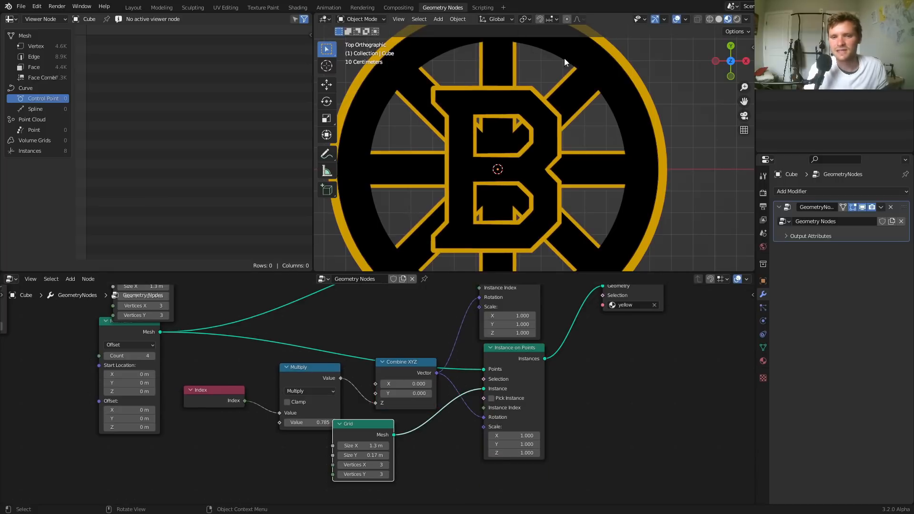
# Add a Transform node between the second Instance on Points and the yellow Set Material.
pyautogui.moveTo(638, 286); pyautogui.dragTo(464, 319, button='middle')
pyautogui.hotkey('shift', 'a')
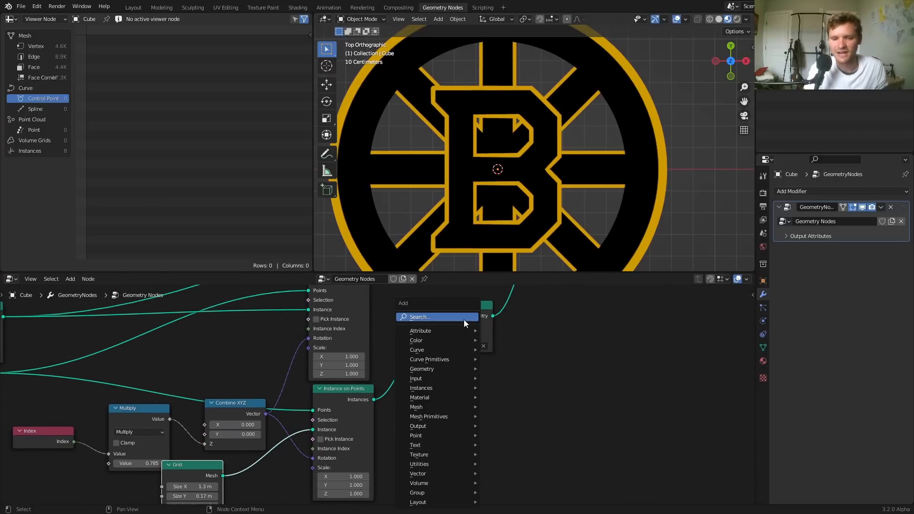
pyautogui.write('tra')
pyautogui.click(489, 336)
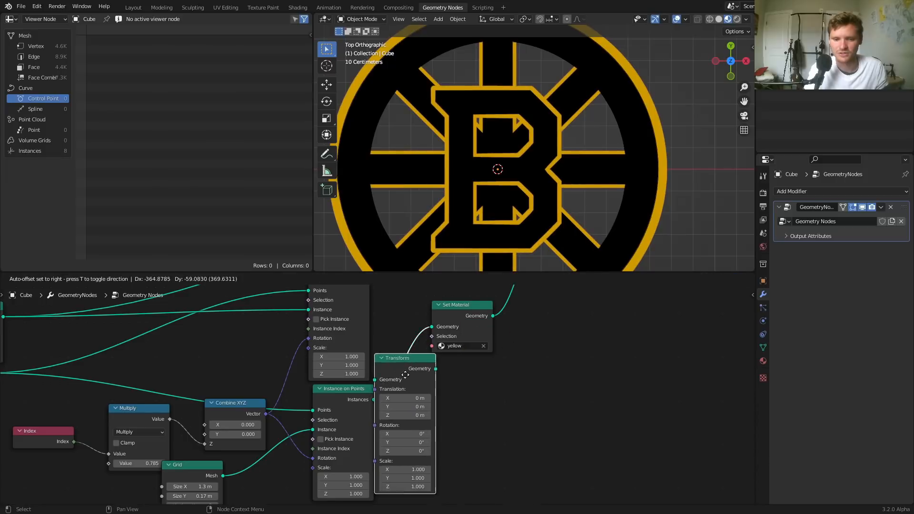
pyautogui.click(442, 409)
# Lower the yellow spokes by setting the Transform's Z translation to -0.33 m.
pyautogui.moveTo(447, 406); pyautogui.dragTo(438, 405)
pyautogui.moveTo(509, 57); pyautogui.dragTo(543, 209, button='middle')
pyautogui.moveTo(442, 402); pyautogui.dragTo(416, 402)
pyautogui.scroll(-3, 513, 172)
pyautogui.scroll(3, 510, 181)
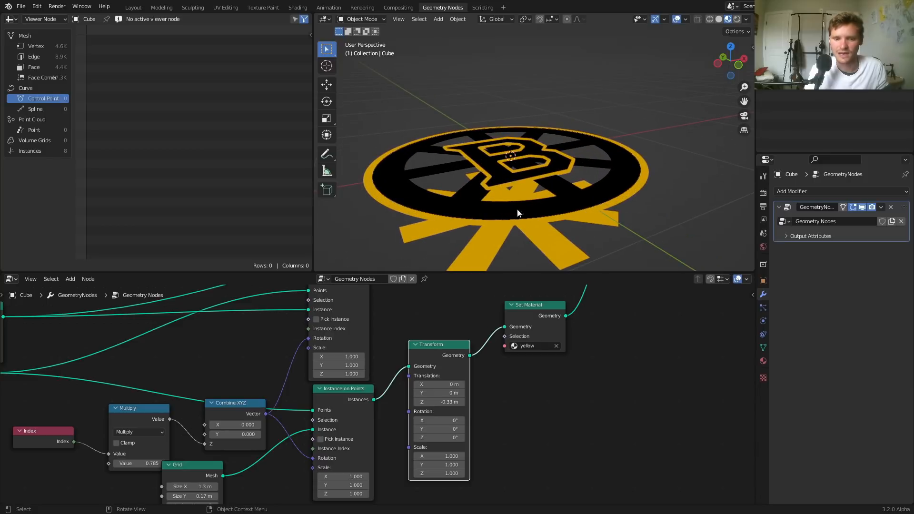
# Duplicate the Transform between the first Instance on Points and the black Set Material, and set its Z translation to -0.21 m.
pyautogui.scroll(-3, 448, 329)
pyautogui.moveTo(448, 330); pyautogui.dragTo(449, 386, button='middle')
pyautogui.hotkey('shift', 'd')
pyautogui.click(418, 327)
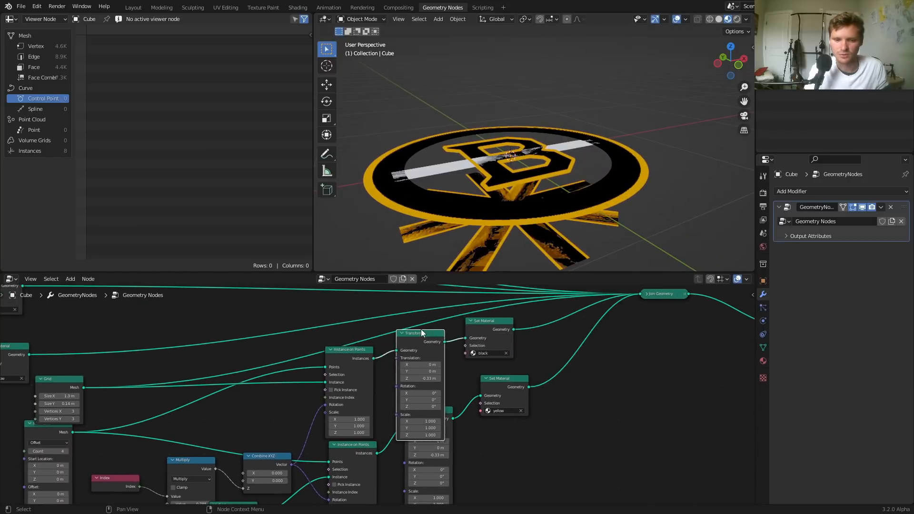
pyautogui.scroll(1, 417, 330)
pyautogui.keyDown('shift'); pyautogui.moveTo(443, 375); pyautogui.dragTo(475, 374); pyautogui.keyUp('shift')
pyautogui.moveTo(536, 146); pyautogui.dragTo(534, 119, button='middle')
# Cut the direct link from the black spokes' Grid to Join Geometry, keeping its connection to Instance on Points.
pyautogui.moveTo(429, 390); pyautogui.dragTo(519, 297, button='middle')
pyautogui.scroll(-1, 518, 296)
pyautogui.click(182, 352)
pyautogui.keyDown('ctrl'); pyautogui.moveTo(380, 336); pyautogui.dragTo(352, 309, button='right'); pyautogui.keyUp('ctrl')
pyautogui.moveTo(533, 143)
pyautogui.mouseDown(button='middle')
pyautogui.moveTo(534, 198)
pyautogui.moveTo(509, 188)
pyautogui.moveTo(493, 195)
pyautogui.moveTo(528, 187)
pyautogui.moveTo(522, 174)
pyautogui.mouseUp(button='middle')
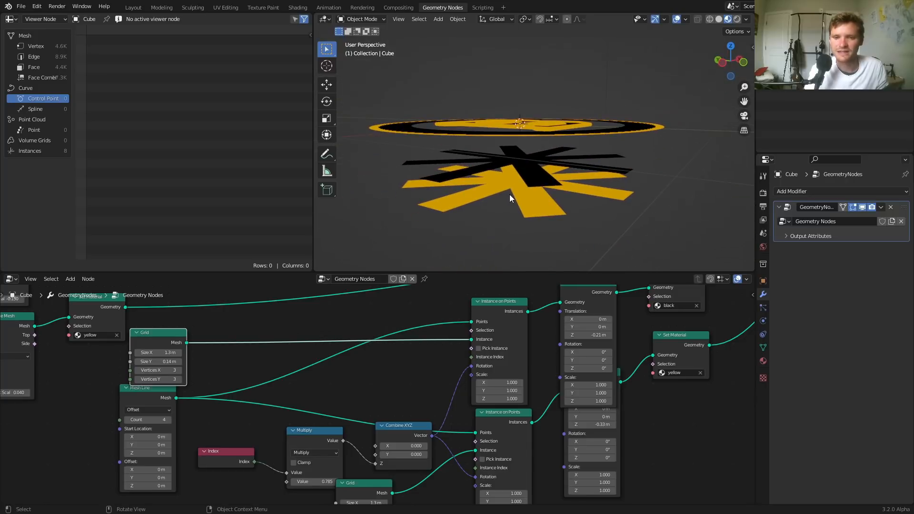
# Try widening the yellow spokes' Grid to a Size Y of 0.42 m, and undo the change.
pyautogui.moveTo(461, 418); pyautogui.dragTo(472, 335, button='middle')
pyautogui.moveTo(374, 428); pyautogui.dragTo(410, 428)
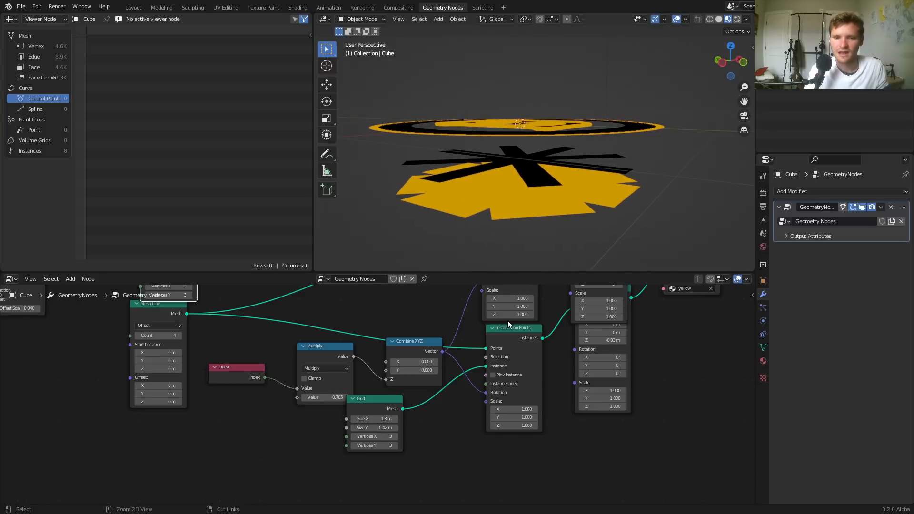
pyautogui.hotkey('ctrl', 'z')
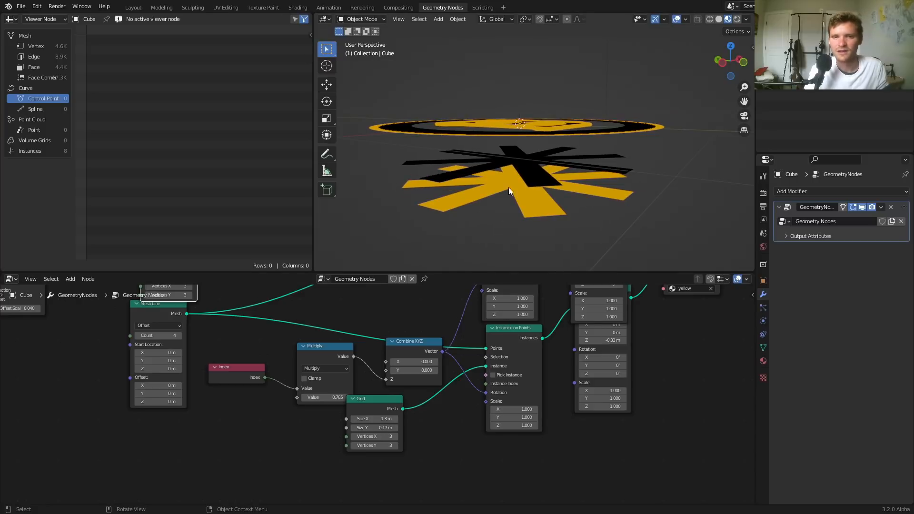
# Examine the layered logo in perspective and from the top, checking the spokes that show through the letter's two openings.
pyautogui.moveTo(572, 114); pyautogui.dragTo(548, 171, button='middle')
pyautogui.click(734, 55)
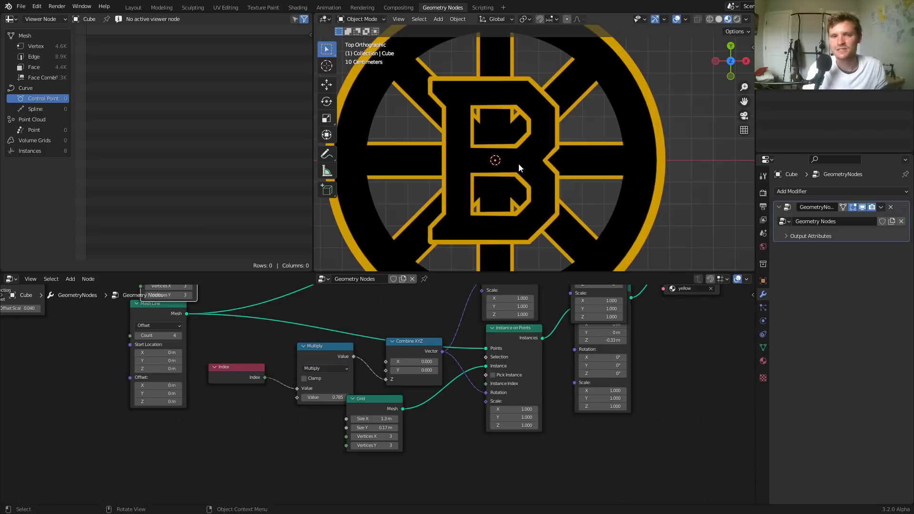
pyautogui.moveTo(612, 175); pyautogui.dragTo(511, 107, button='middle')
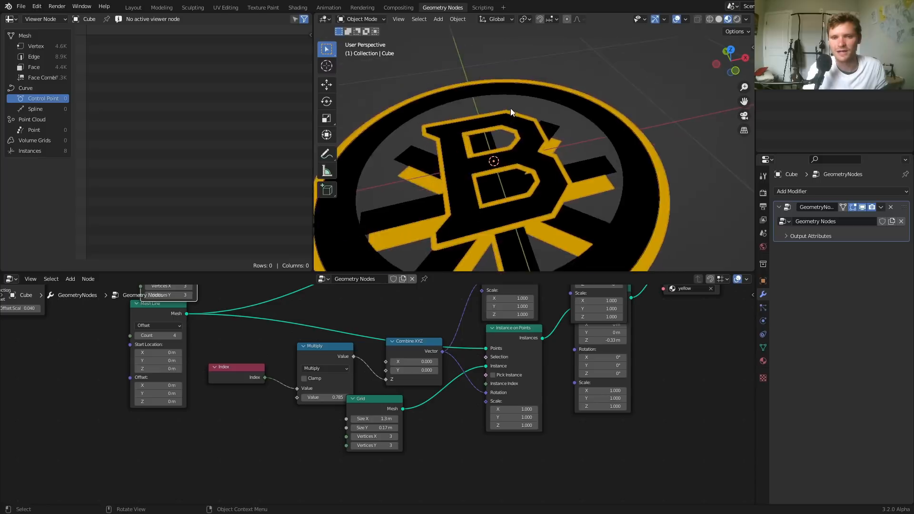
pyautogui.scroll(-5, 600, 136)
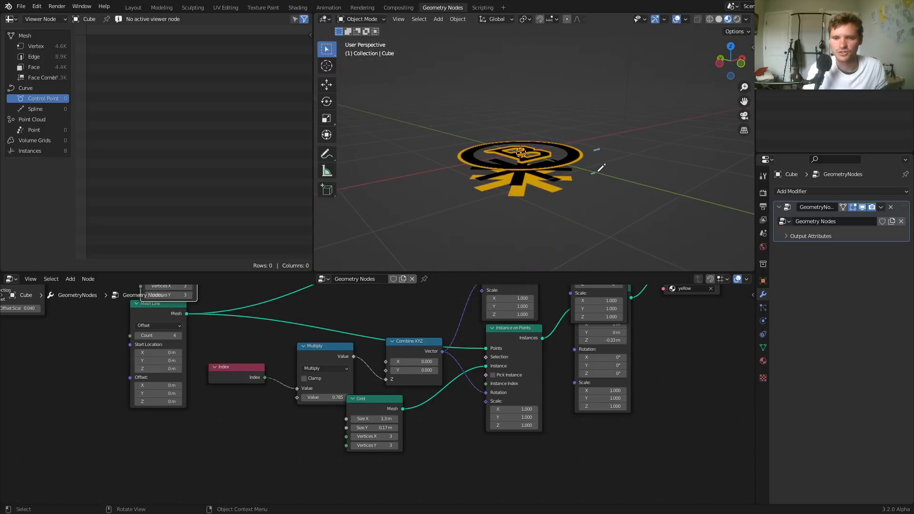
pyautogui.scroll(5, 508, 182)
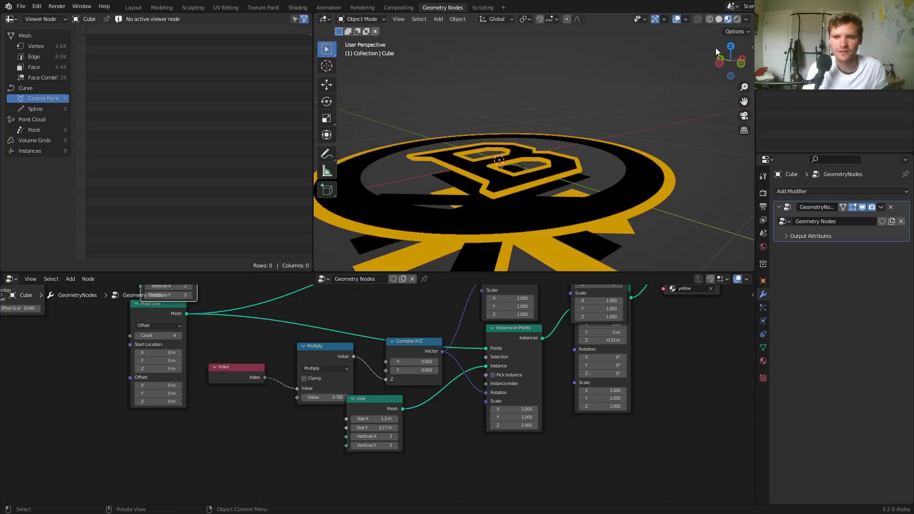
pyautogui.click(731, 47)
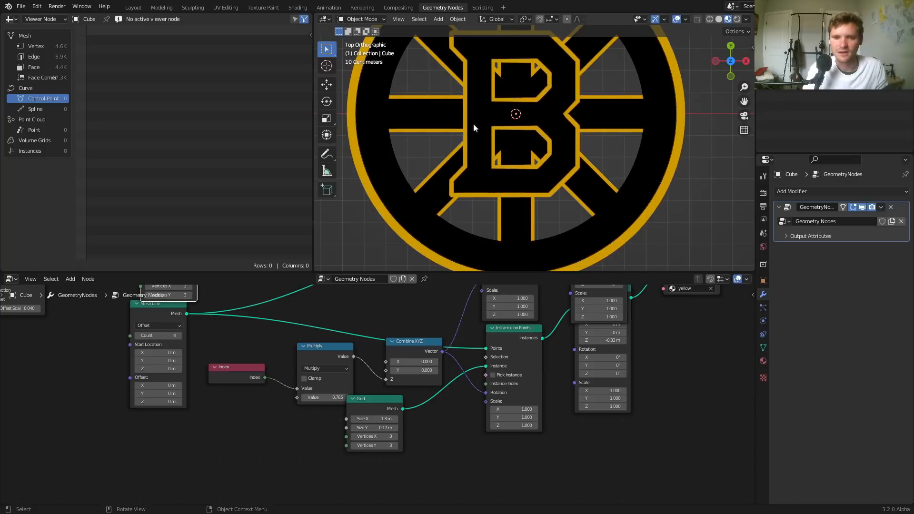
pyautogui.moveTo(536, 83)
pyautogui.keyDown('shift'); pyautogui.mouseDown(button='middle')
pyautogui.moveTo(495, 159)
pyautogui.moveTo(539, 110)
pyautogui.mouseUp(button='middle'); pyautogui.keyUp('shift')
pyautogui.scroll(1, 496, 160)
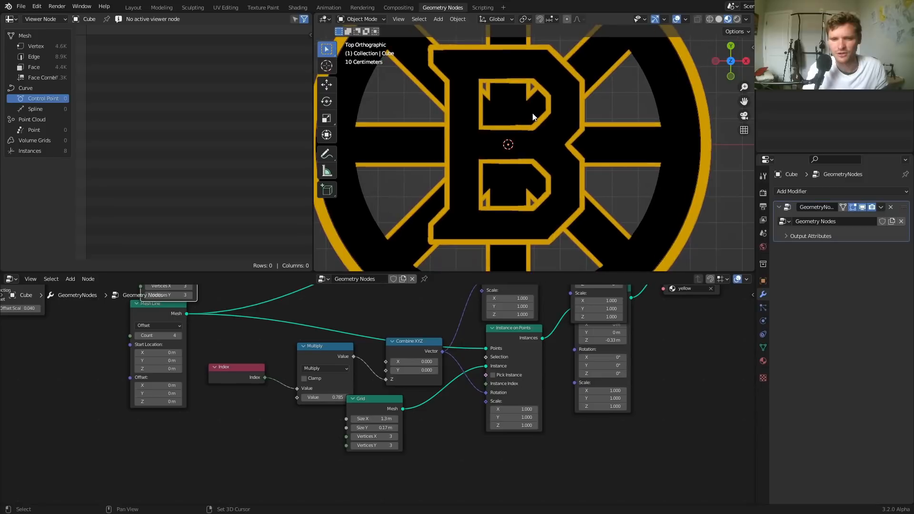
pyautogui.moveTo(484, 118)
pyautogui.mouseDown()
pyautogui.moveTo(532, 113)
pyautogui.moveTo(512, 86)
pyautogui.moveTo(493, 109)
pyautogui.mouseUp()
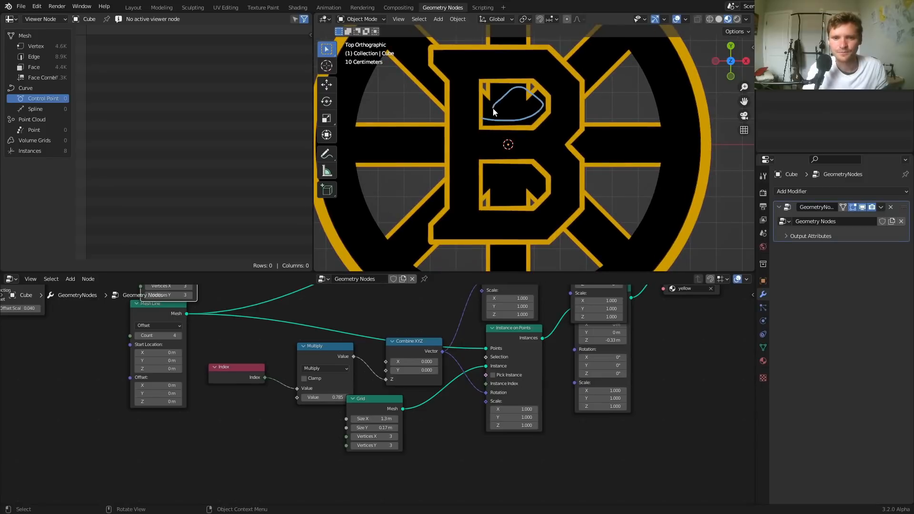
pyautogui.moveTo(495, 193)
pyautogui.mouseDown()
pyautogui.moveTo(530, 186)
pyautogui.moveTo(498, 180)
pyautogui.mouseUp()
pyautogui.moveTo(493, 114)
pyautogui.keyDown('ctrl'); pyautogui.mouseDown()
pyautogui.moveTo(538, 99)
pyautogui.moveTo(516, 88)
pyautogui.moveTo(522, 97)
pyautogui.mouseUp(); pyautogui.keyUp('ctrl')
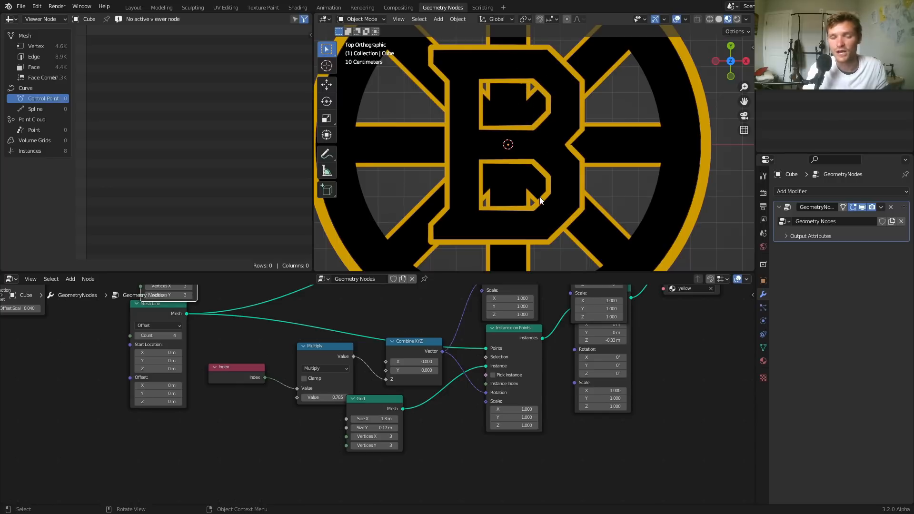
# Preview the letter curves output by the Set Position node in the viewer.
pyautogui.press('Home')
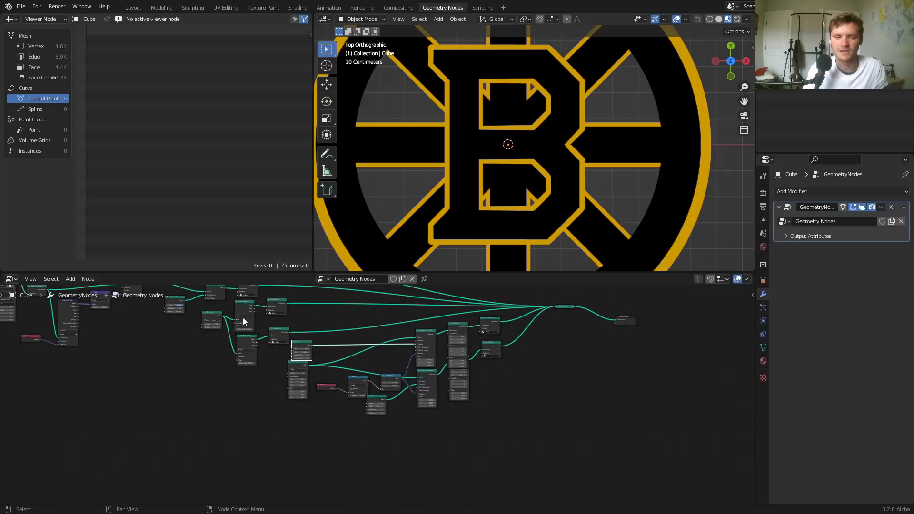
pyautogui.scroll(6, 314, 350)
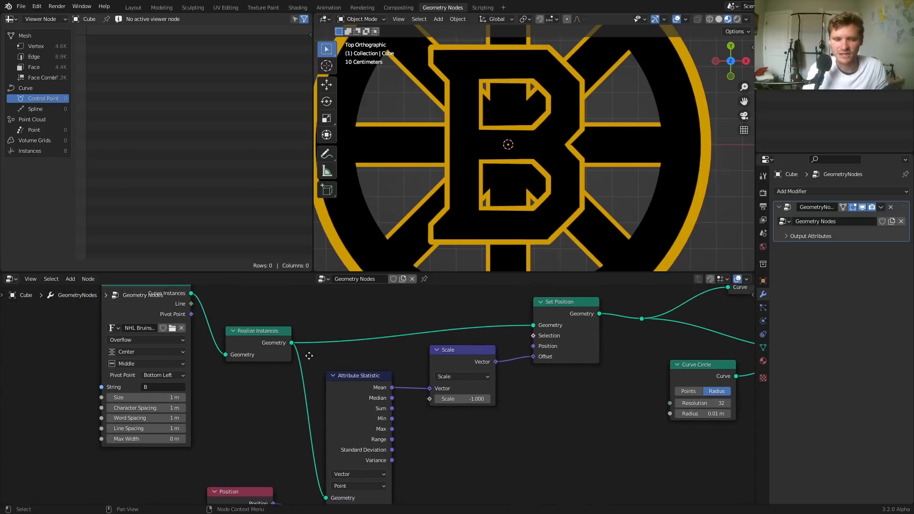
pyautogui.moveTo(565, 324); pyautogui.dragTo(422, 368, button='middle')
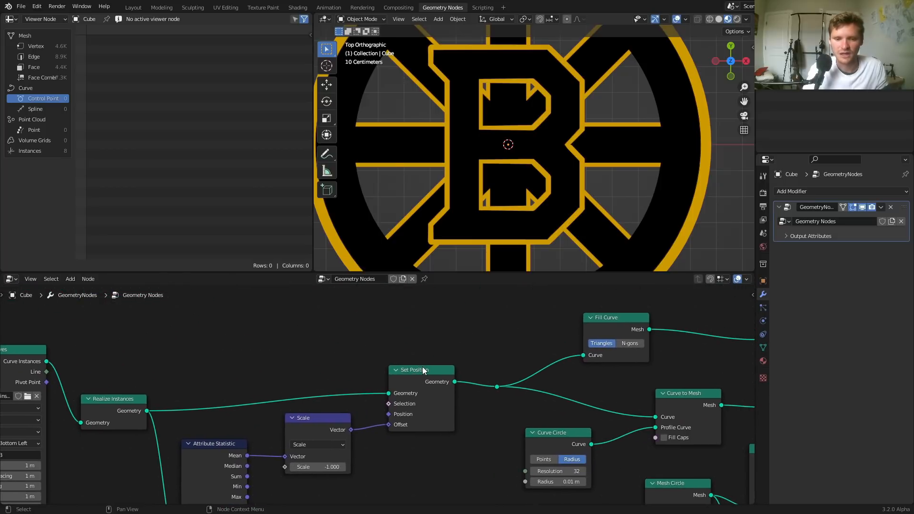
pyautogui.keyDown('ctrl'); pyautogui.keyDown('shift'); pyautogui.click(423, 371); pyautogui.keyUp('shift'); pyautogui.keyUp('ctrl')
pyautogui.scroll(-1, 447, 357)
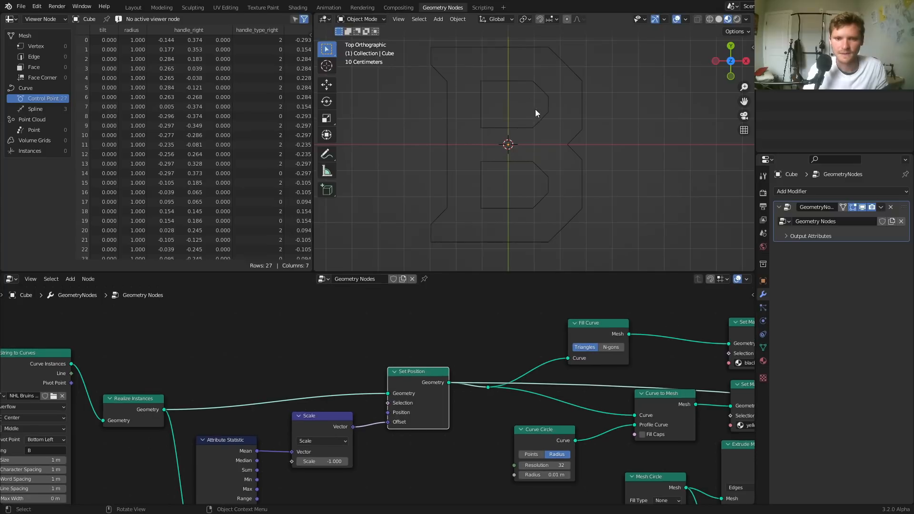
# Add a Delete Geometry node above Set Position and feed Set Position's geometry into it.
pyautogui.hotkey('shift', 'a')
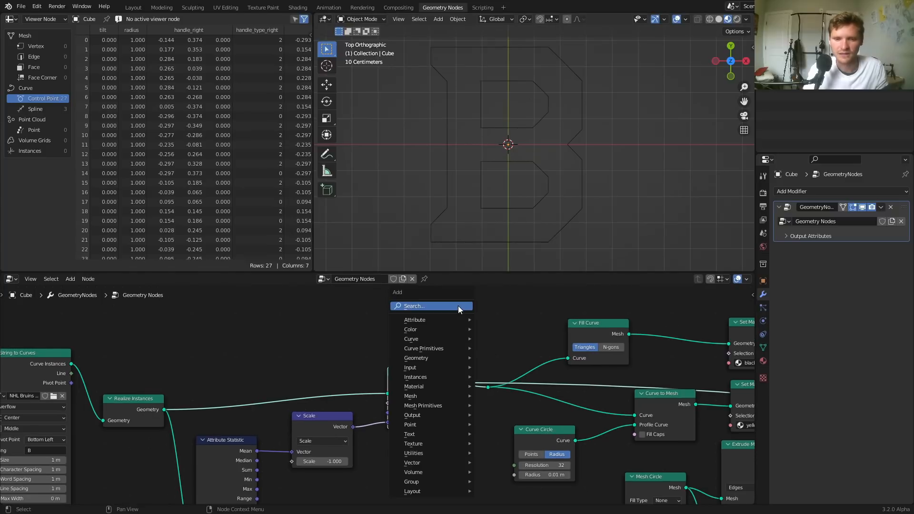
pyautogui.write('delete')
pyautogui.press('Return')
pyautogui.click(456, 319)
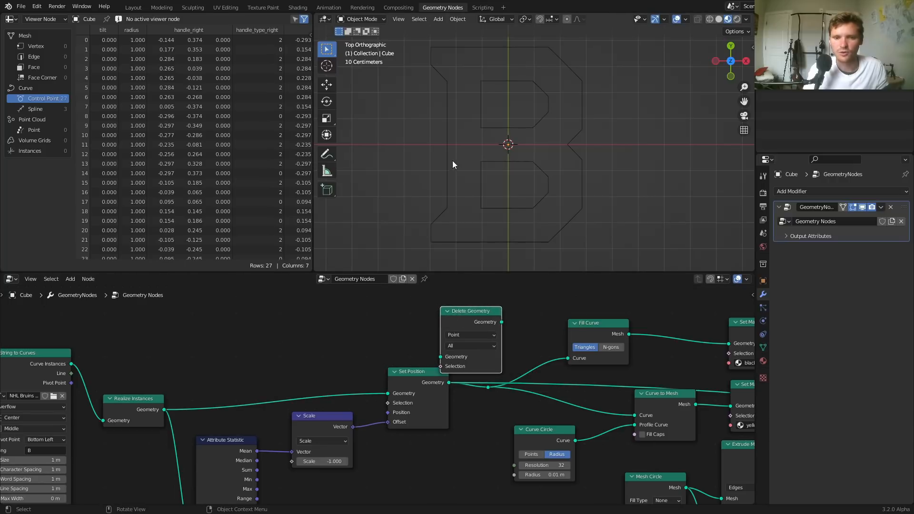
pyautogui.moveTo(444, 188)
pyautogui.mouseDown()
pyautogui.moveTo(473, 250)
pyautogui.moveTo(590, 166)
pyautogui.moveTo(562, 50)
pyautogui.moveTo(444, 96)
pyautogui.mouseUp()
pyautogui.hotkey('ctrl', 'z')
pyautogui.hotkey('ctrl', 'z')
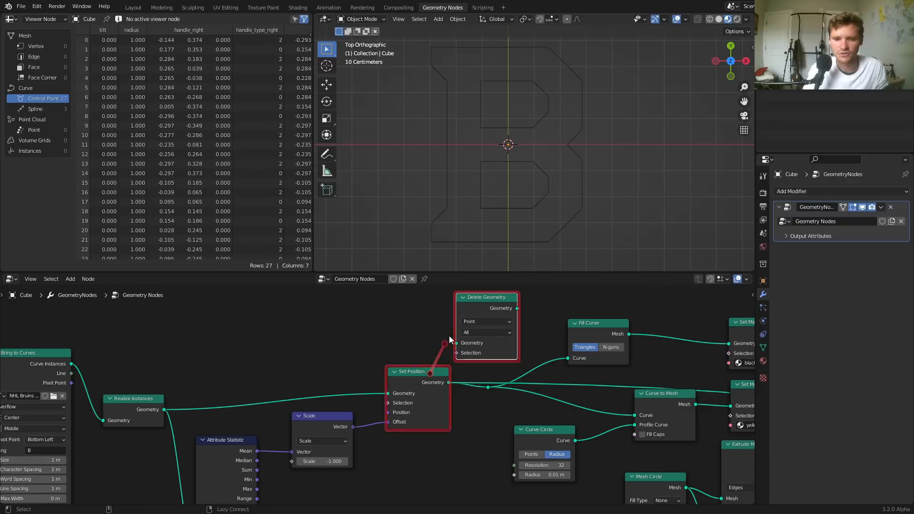
# Set the Delete Geometry domain to Spline and preview its output in the viewer.
pyautogui.scroll(1, 452, 336)
pyautogui.click(494, 302)
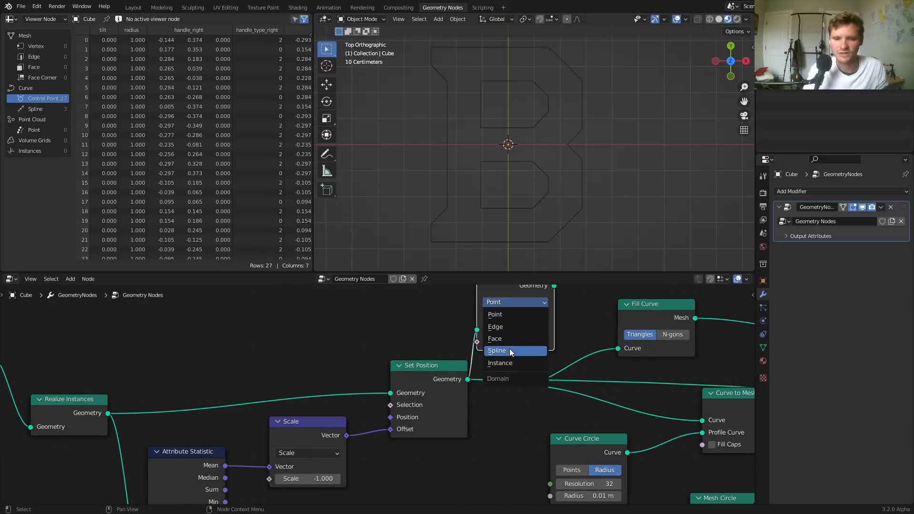
pyautogui.click(510, 350)
pyautogui.keyDown('ctrl'); pyautogui.keyDown('shift'); pyautogui.click(500, 289); pyautogui.keyUp('shift'); pyautogui.keyUp('ctrl')
# Add an Index node beside the Delete Geometry node.
pyautogui.moveTo(499, 290); pyautogui.dragTo(481, 341, button='middle')
pyautogui.hotkey('shift', 'a')
pyautogui.click(478, 312)
pyautogui.write('in')
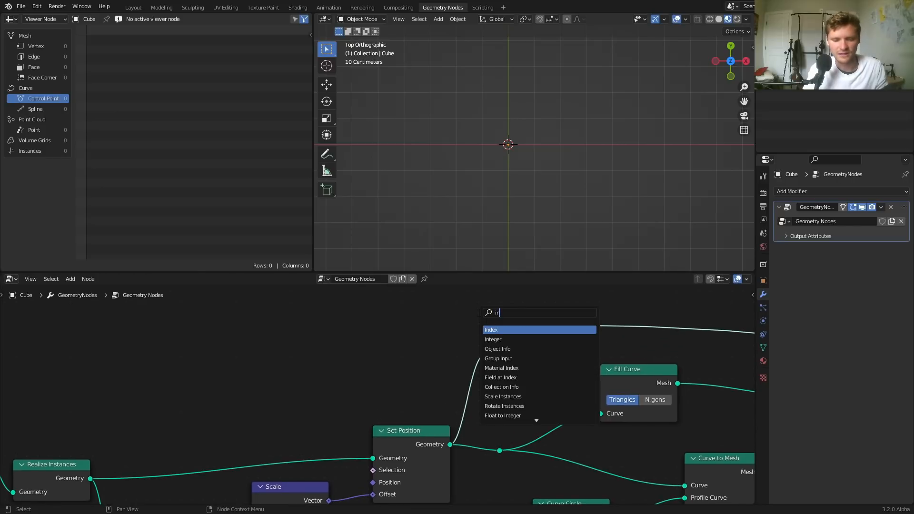
pyautogui.press('Return')
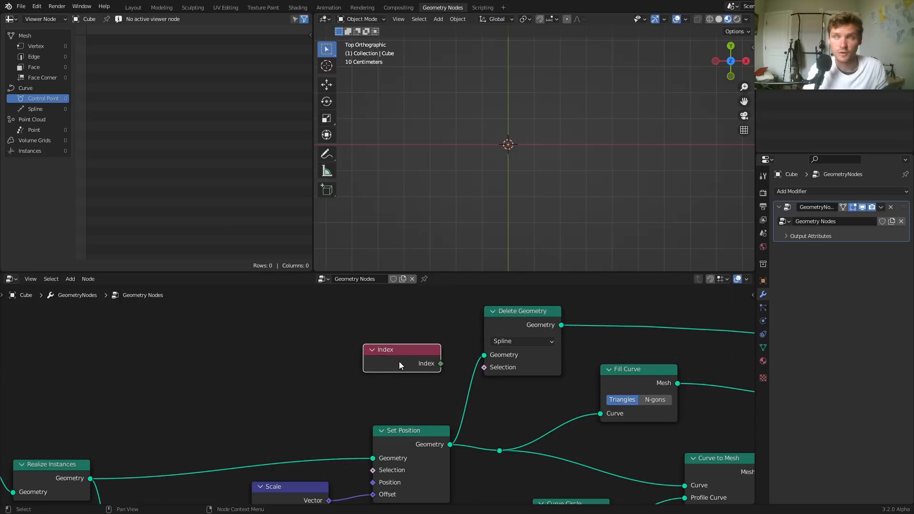
# Use the Index as the Delete Geometry selection and add a Fill Curve node to fill the remaining letter outline.
pyautogui.moveTo(440, 364); pyautogui.dragTo(482, 366)
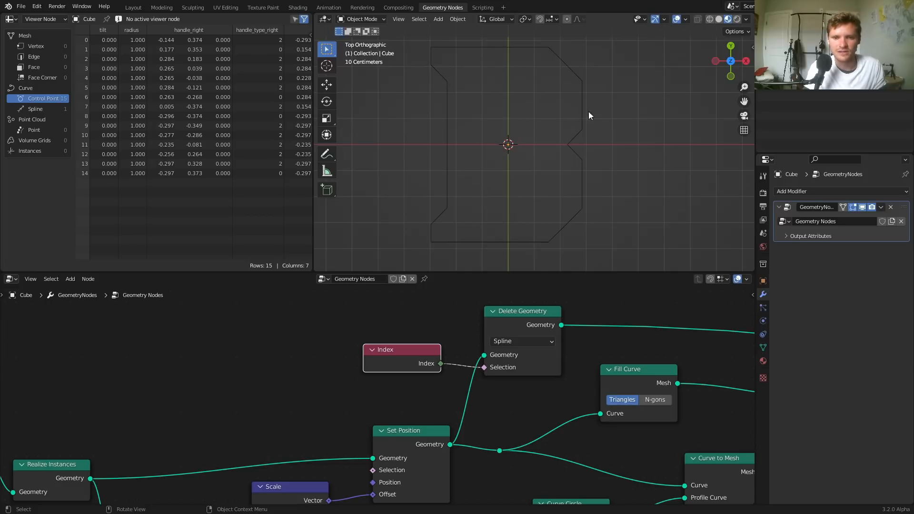
pyautogui.moveTo(605, 288); pyautogui.dragTo(444, 302, button='middle')
pyautogui.hotkey('shift', 'a')
pyautogui.write('fill')
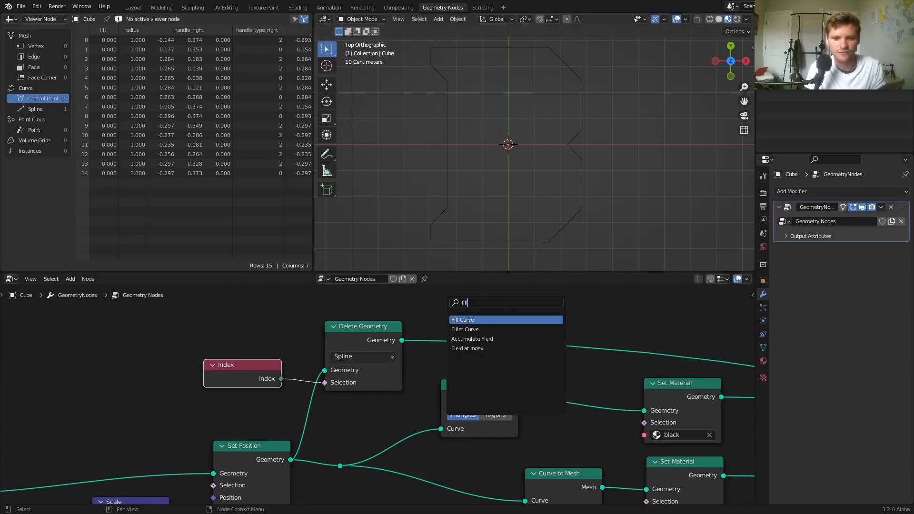
pyautogui.press('Return')
pyautogui.click(465, 310)
# Add a Transform node after the Fill Curve that fills the letter's outer outline.
pyautogui.moveTo(556, 315); pyautogui.dragTo(464, 333, button='middle')
pyautogui.hotkey('shift', 'a')
pyautogui.click(462, 306)
pyautogui.write('tr')
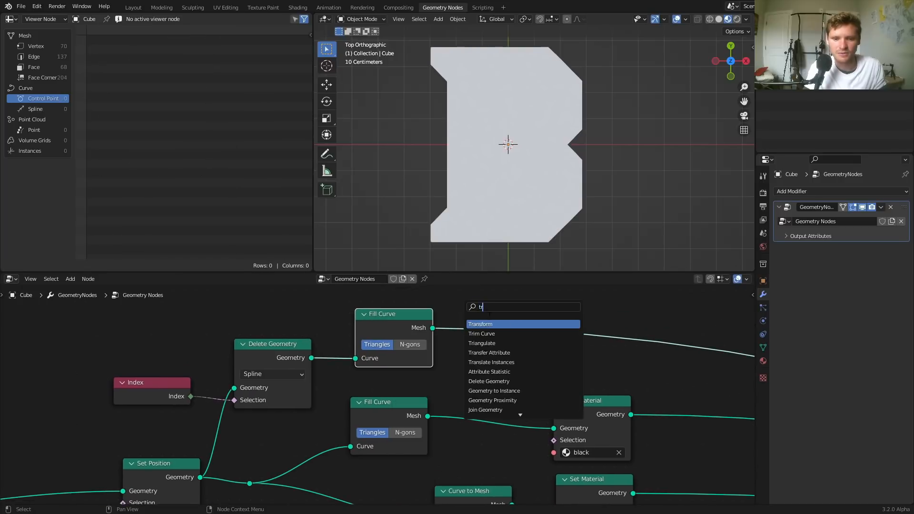
pyautogui.press('Return')
pyautogui.click(511, 303)
# Connect the Transform node's geometry to the final Join Geometry node and preview the joined logo in the viewer.
pyautogui.scroll(-12, 568, 341)
pyautogui.moveTo(630, 377); pyautogui.dragTo(309, 339, button='middle')
pyautogui.keyDown('alt'); pyautogui.moveTo(309, 339); pyautogui.dragTo(707, 409, button='right'); pyautogui.keyUp('alt')
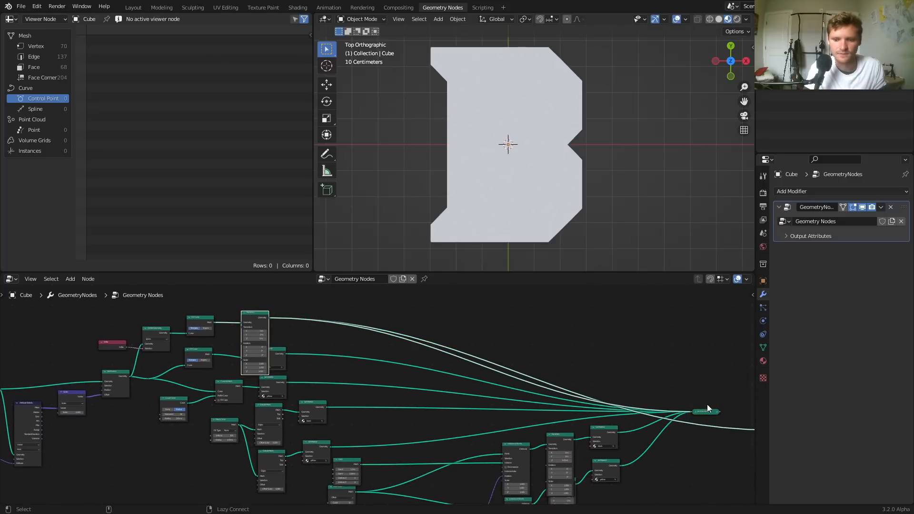
pyautogui.keyDown('ctrl'); pyautogui.keyDown('shift'); pyautogui.click(708, 412); pyautogui.keyUp('shift'); pyautogui.keyUp('ctrl')
pyautogui.moveTo(395, 341); pyautogui.dragTo(533, 348, button='middle')
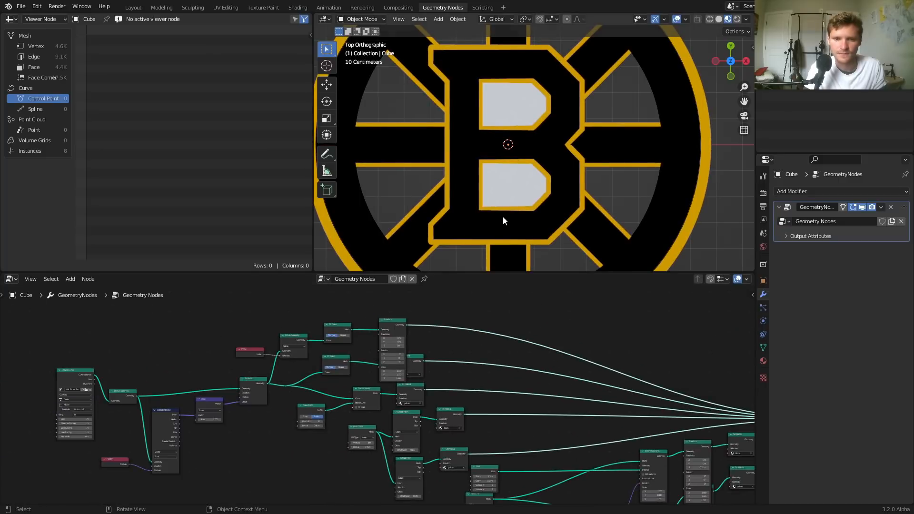
# Set the Transform's Z translation to -0.1 m and check the layer order in perspective and from the top.
pyautogui.scroll(10, 421, 333)
pyautogui.keyDown('shift'); pyautogui.moveTo(429, 331); pyautogui.dragTo(408, 330); pyautogui.keyUp('shift')
pyautogui.moveTo(510, 143); pyautogui.dragTo(573, 67, button='middle')
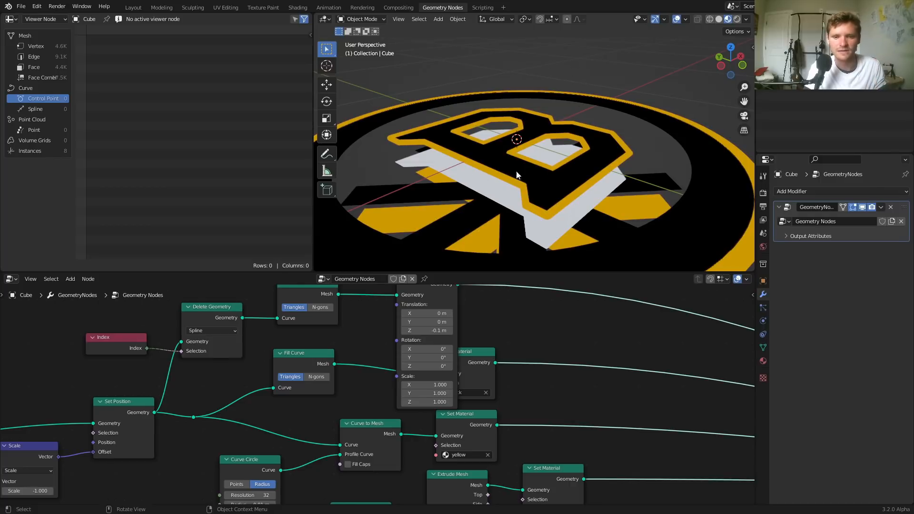
pyautogui.scroll(-2, 494, 167)
pyautogui.keyDown('shift'); pyautogui.moveTo(518, 206); pyautogui.dragTo(522, 175, button='middle'); pyautogui.keyUp('shift')
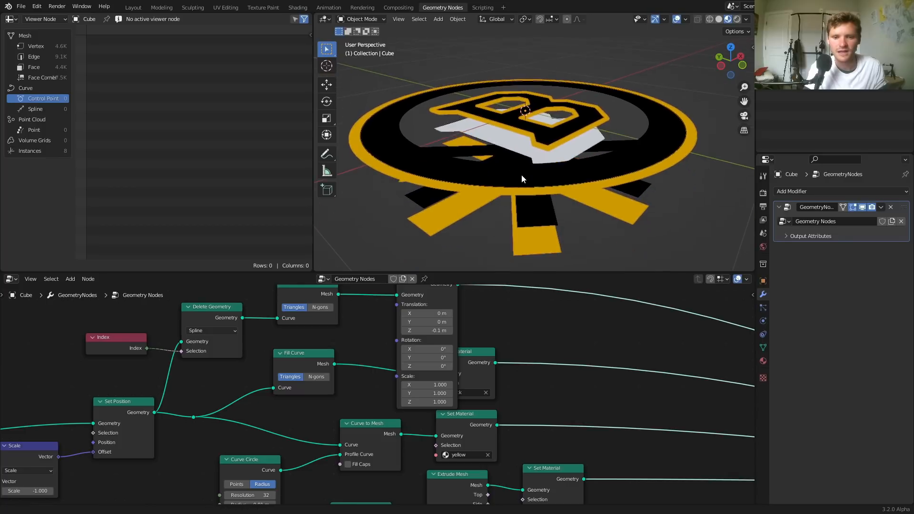
pyautogui.click(732, 49)
pyautogui.keyDown('shift'); pyautogui.moveTo(629, 81); pyautogui.dragTo(494, 165, button='middle'); pyautogui.keyUp('shift')
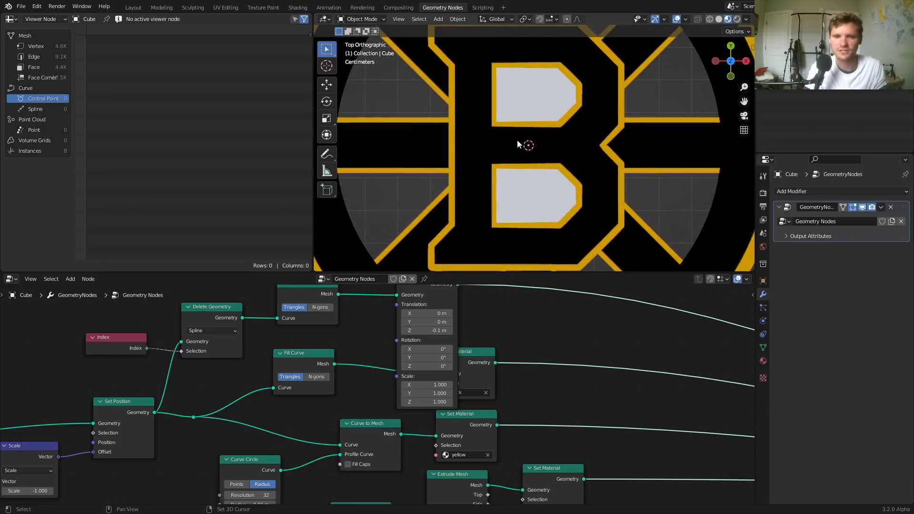
pyautogui.scroll(-3, 558, 93)
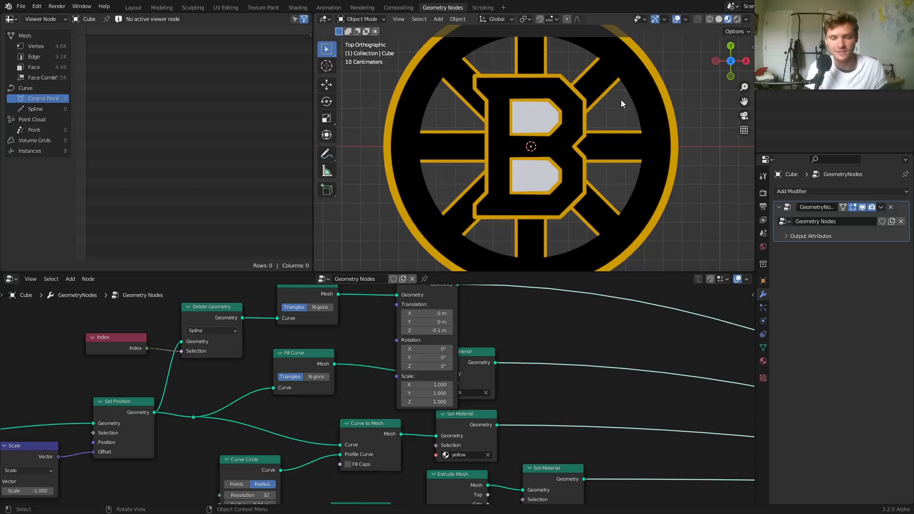
# Split the node editor into two areas and make the new one a Shader Editor.
pyautogui.scroll(-1, 602, 343)
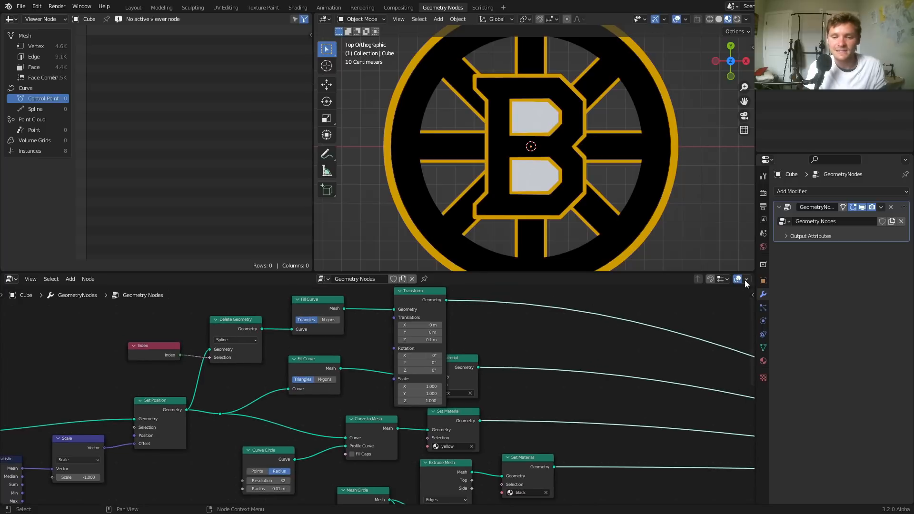
pyautogui.moveTo(754, 288); pyautogui.dragTo(502, 288)
pyautogui.click(513, 279)
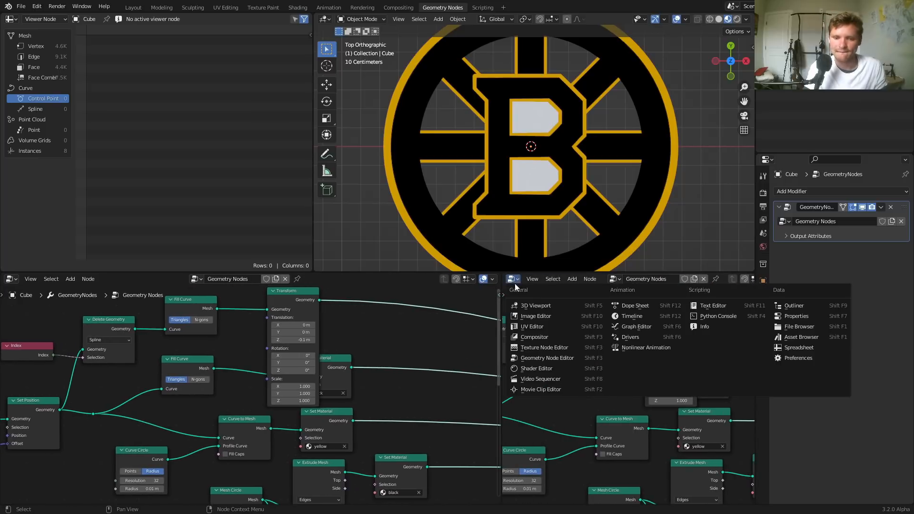
pyautogui.click(542, 371)
pyautogui.scroll(-3, 702, 279)
# Create a copy of the yellow material and name it holdout.
pyautogui.click(747, 279)
pyautogui.click(698, 280)
pyautogui.write('holdout')
pyautogui.press('Return')
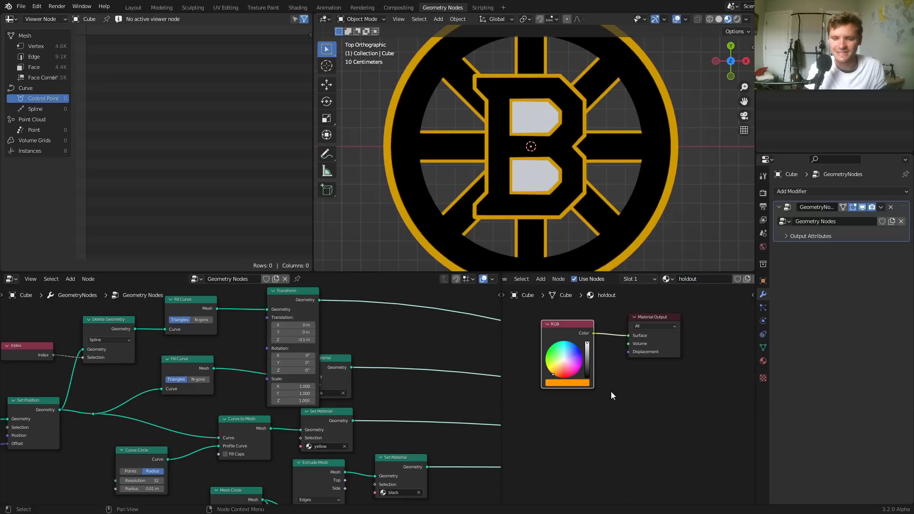
# Delete the RGB node from the holdout material.
pyautogui.press('x')
pyautogui.scroll(5, 568, 342)
pyautogui.moveTo(568, 342); pyautogui.dragTo(620, 424, button='middle')
pyautogui.hotkey('shift', 'a')
pyautogui.write('str')
pyautogui.press('Return')
pyautogui.rightClick(576, 372)
# Add a Holdout shader to the holdout material and connect it to the Material Output's Surface.
pyautogui.hotkey('shift', 'a')
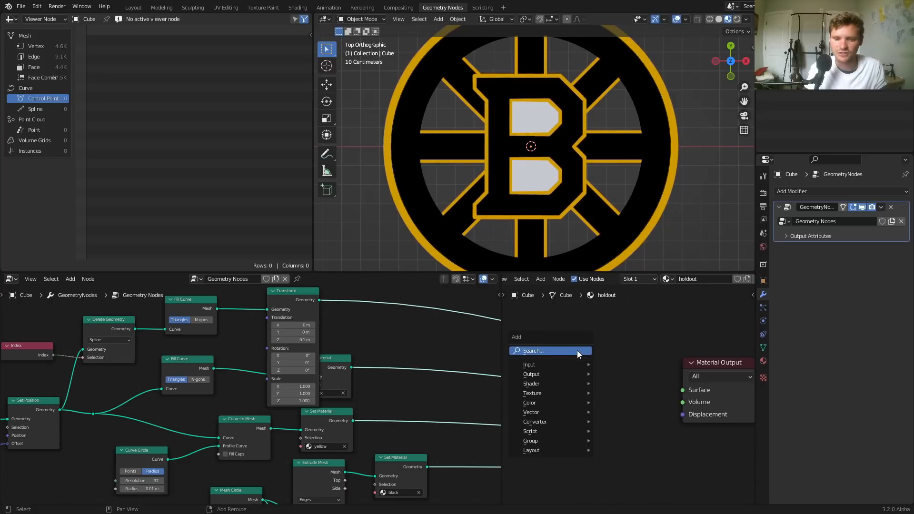
pyautogui.click(577, 351)
pyautogui.write('tra')
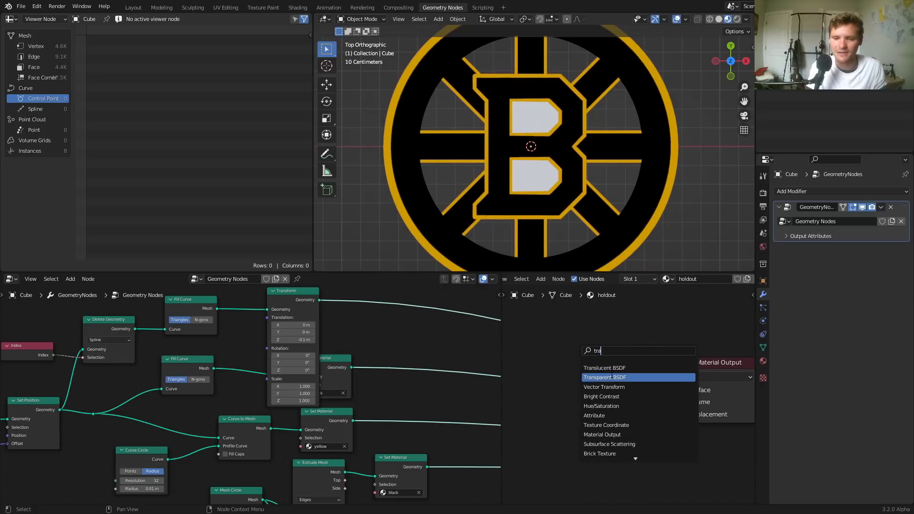
pyautogui.hotkey('ctrl', 'a')
pyautogui.write('hol')
pyautogui.press('Return')
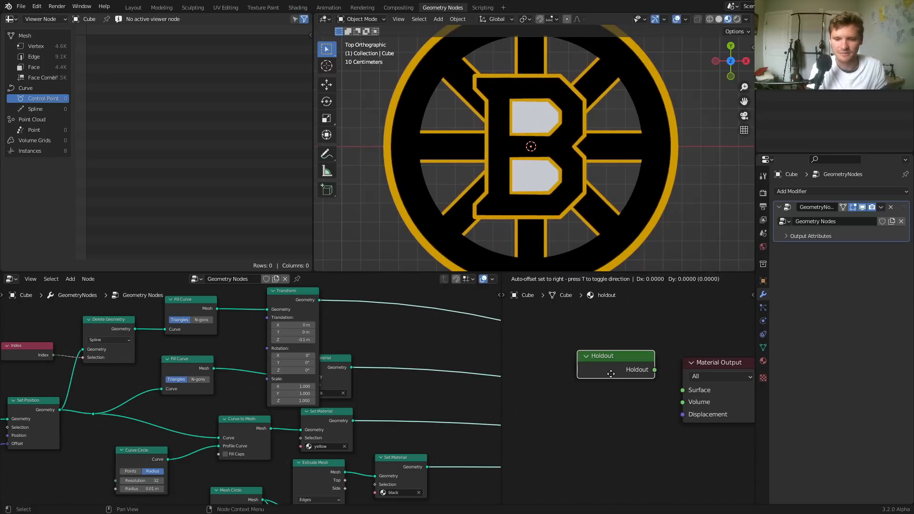
pyautogui.click(617, 384)
pyautogui.moveTo(660, 379); pyautogui.dragTo(683, 390)
# Duplicate the black Set Material node, insert the copy after the Transform and assign the holdout material.
pyautogui.scroll(2, 389, 335)
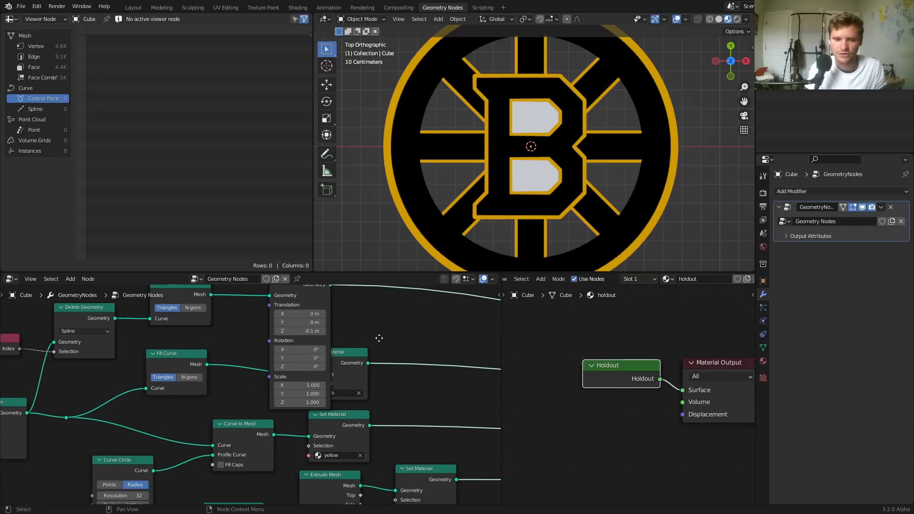
pyautogui.moveTo(381, 335); pyautogui.dragTo(257, 355, button='middle')
pyautogui.click(224, 372)
pyautogui.hotkey('shift', 'd')
pyautogui.click(299, 304)
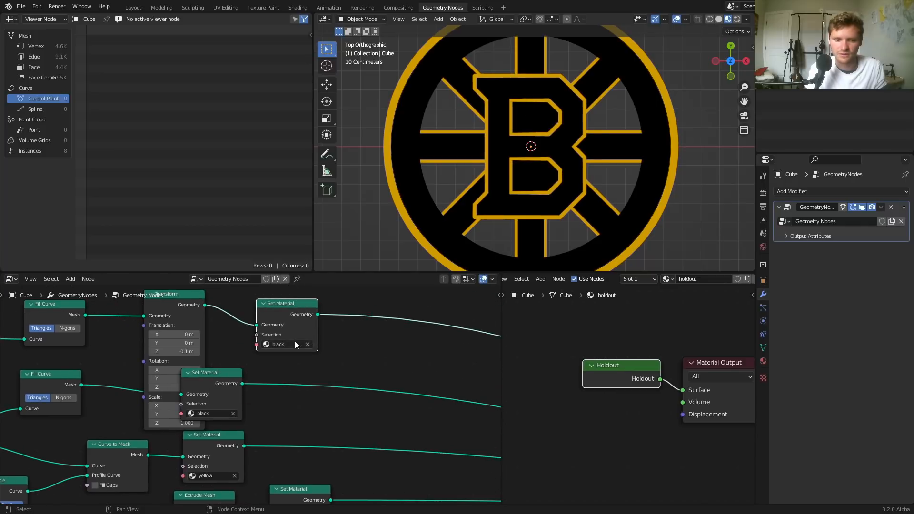
pyautogui.click(296, 344)
pyautogui.click(289, 367)
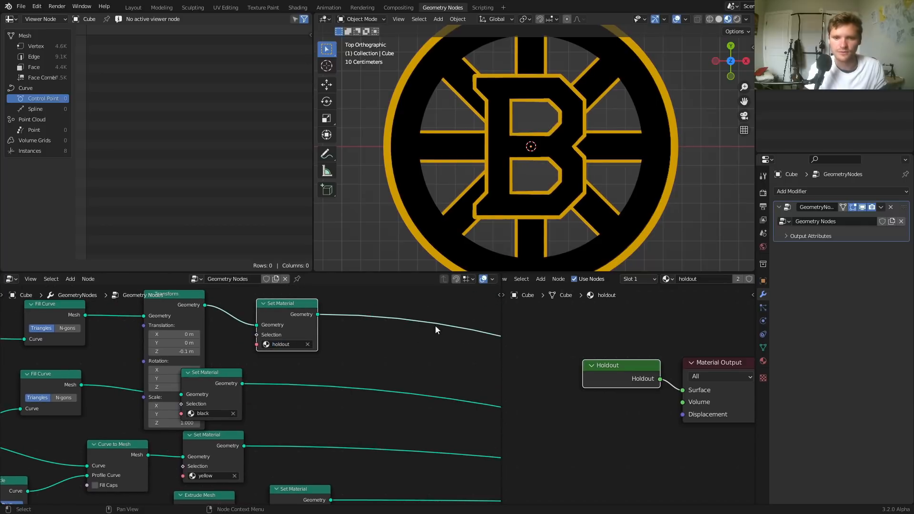
# Hide the viewport overlays and examine the holdout layer beneath the letter from an angle.
pyautogui.click(676, 19)
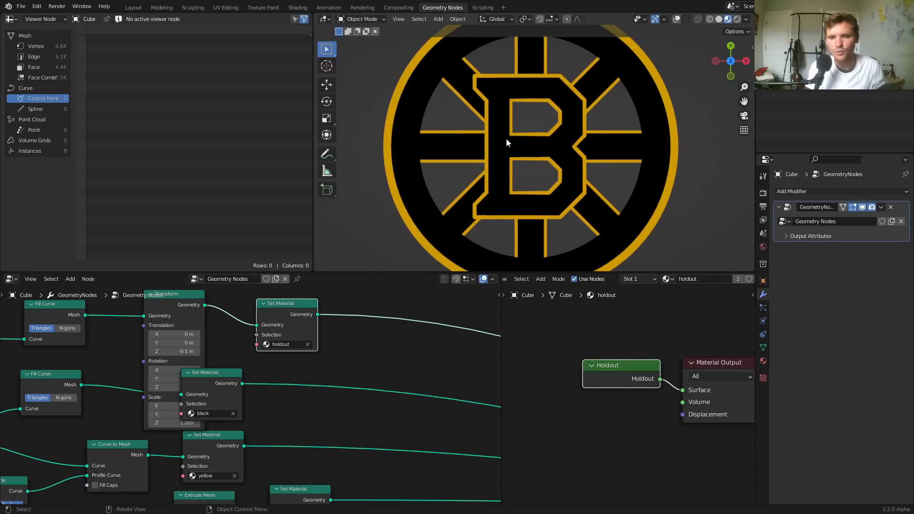
pyautogui.moveTo(541, 145); pyautogui.dragTo(560, 77, button='middle')
pyautogui.scroll(3, 551, 159)
pyautogui.moveTo(555, 191); pyautogui.dragTo(533, 183, button='middle')
pyautogui.scroll(3, 548, 179)
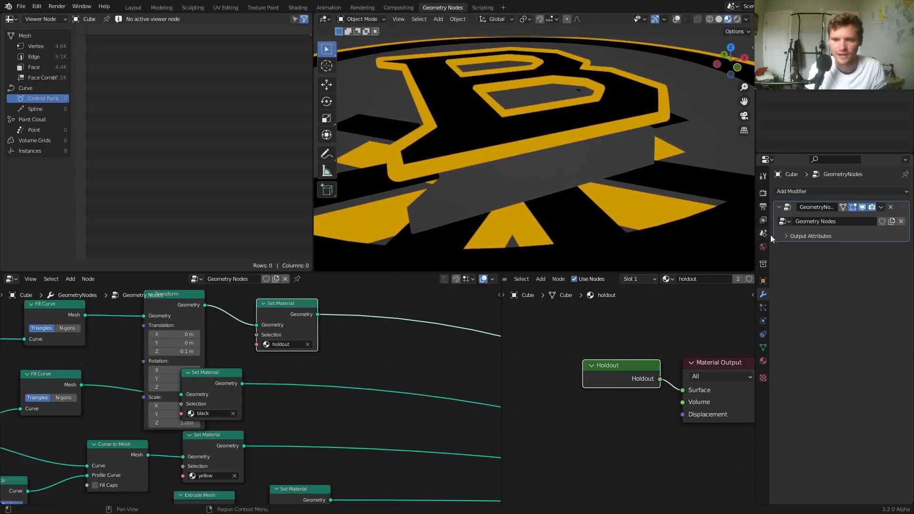
# Set the world background color to white.
pyautogui.click(764, 246)
pyautogui.click(852, 256)
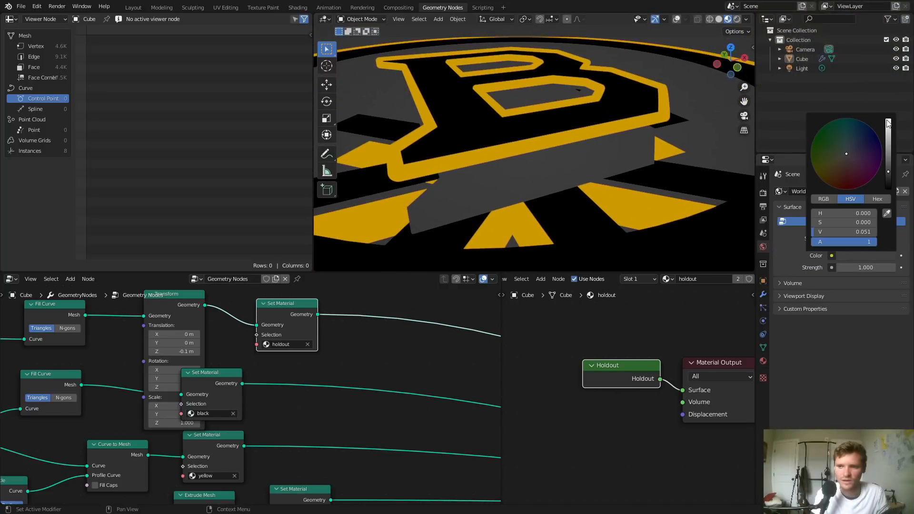
pyautogui.moveTo(855, 232); pyautogui.dragTo(912, 232)
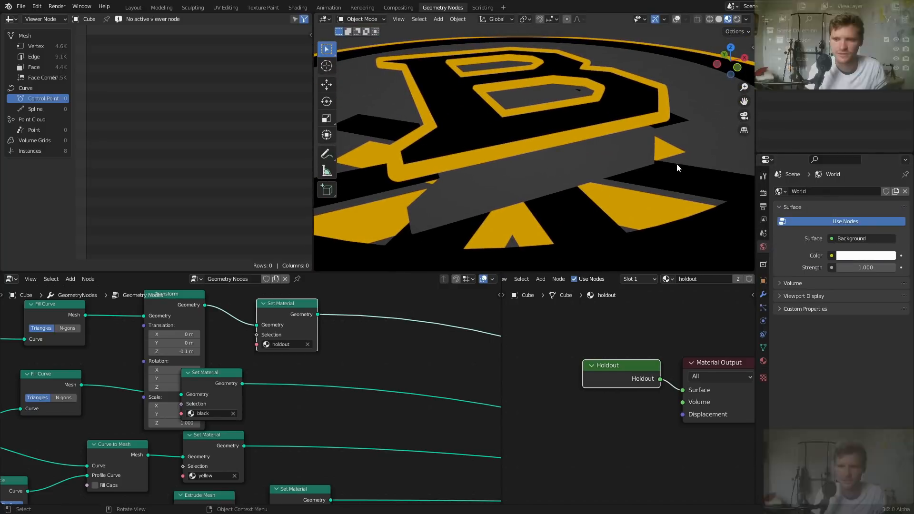
# Switch the viewport to rendered shading and inspect the logo up close and from the top.
pyautogui.scroll(-5, 589, 161)
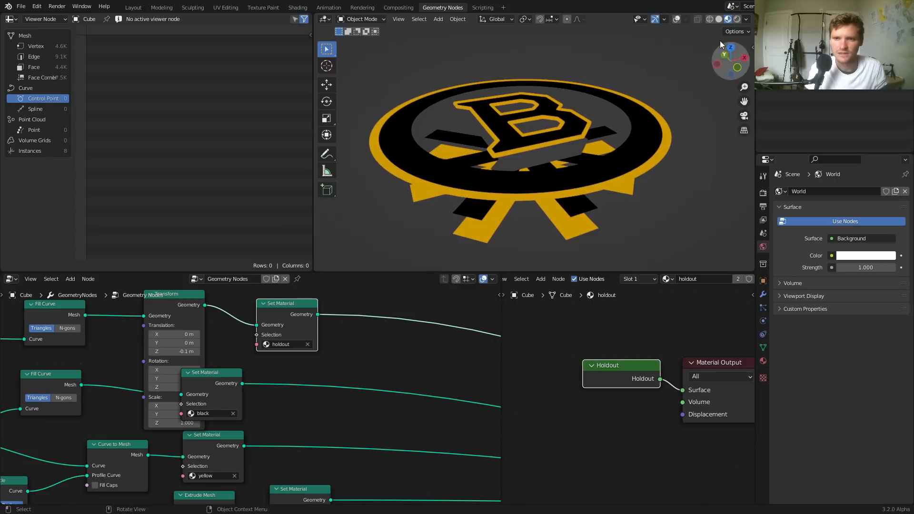
pyautogui.click(738, 19)
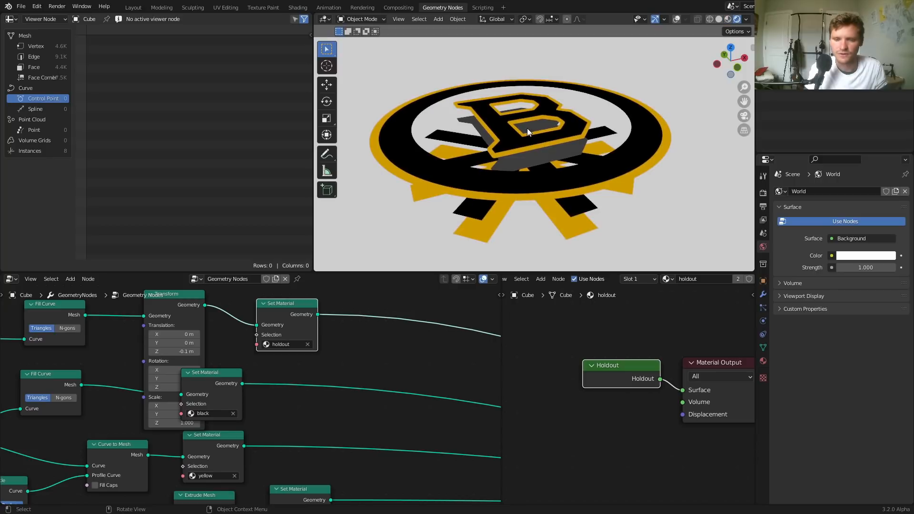
pyautogui.scroll(4, 528, 132)
pyautogui.moveTo(542, 139); pyautogui.dragTo(541, 179, button='middle')
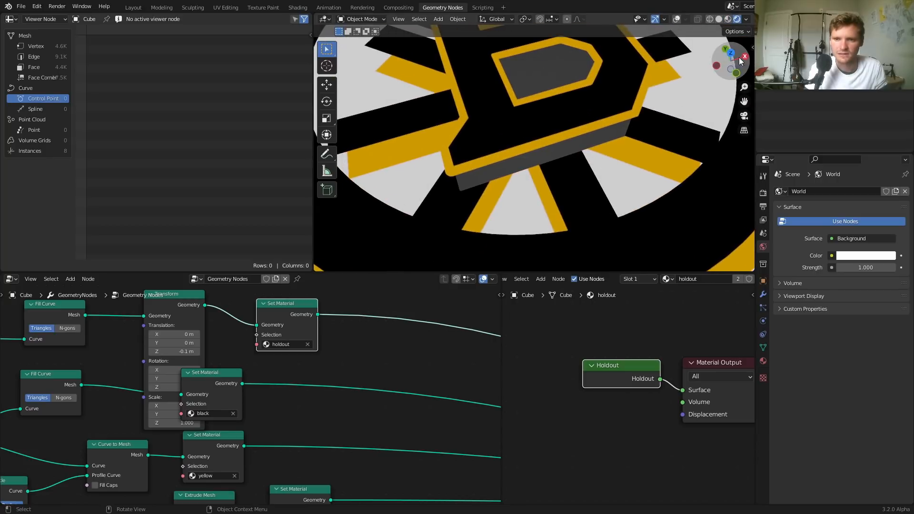
pyautogui.click(728, 54)
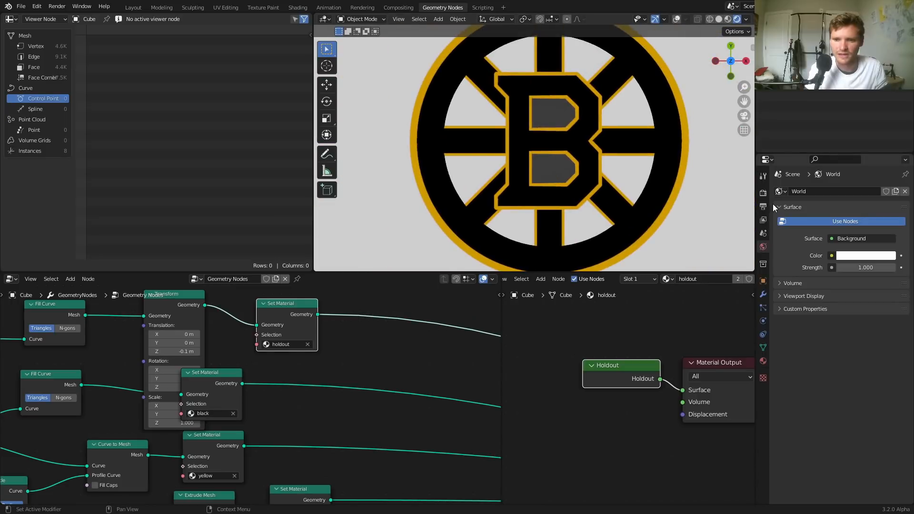
# Enable a transparent film background in the render settings and check the letter's openings.
pyautogui.click(764, 193)
pyautogui.click(793, 400)
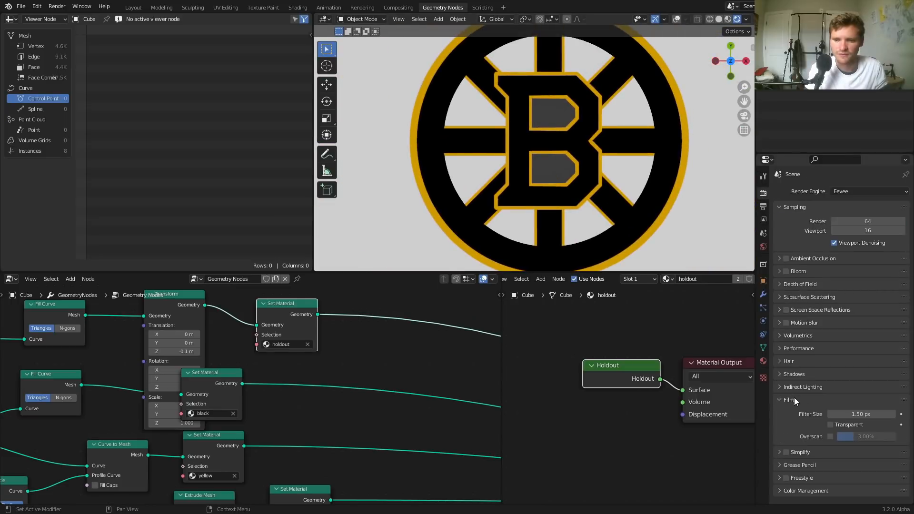
pyautogui.click(831, 424)
pyautogui.scroll(5, 568, 155)
pyautogui.scroll(-5, 555, 151)
pyautogui.moveTo(533, 157); pyautogui.dragTo(528, 202, button='middle')
# Change the String to Curves text to D and mute the Set Position node to compare the letter's placement.
pyautogui.moveTo(345, 384); pyautogui.dragTo(215, 385, button='middle')
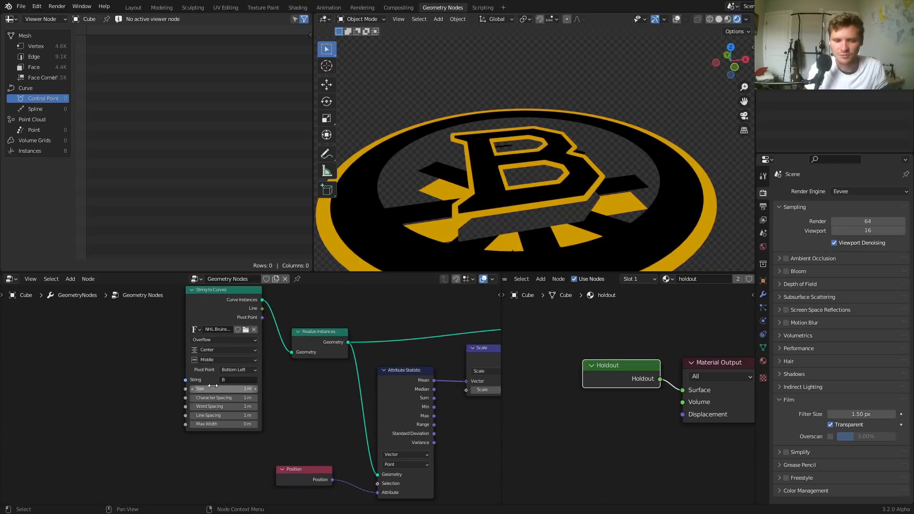
pyautogui.scroll(2, 217, 380)
pyautogui.click(222, 376)
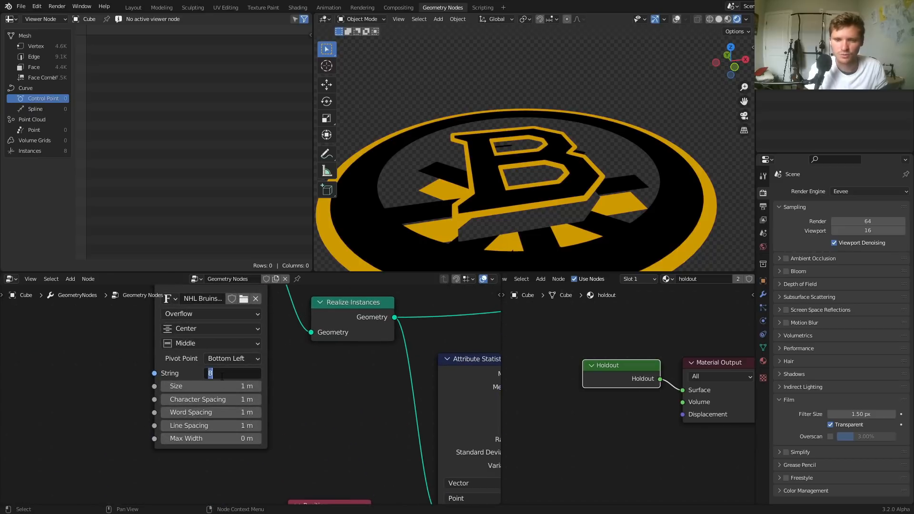
pyautogui.write('D')
pyautogui.press('Return')
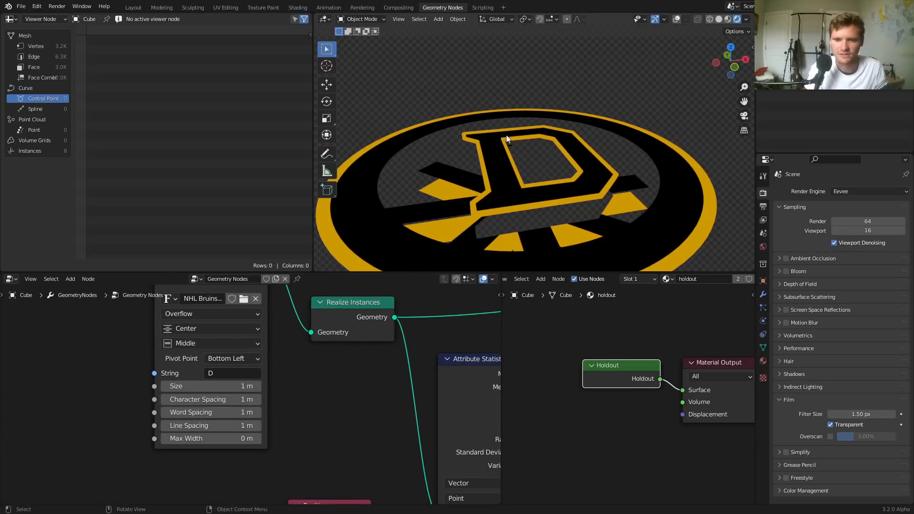
pyautogui.moveTo(560, 186); pyautogui.dragTo(720, 85, button='middle')
pyautogui.click(730, 47)
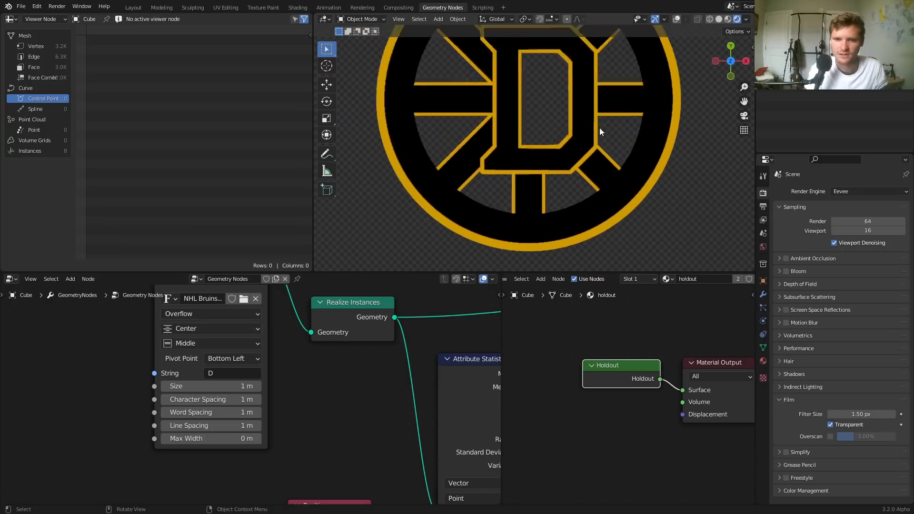
pyautogui.scroll(-5, 389, 376)
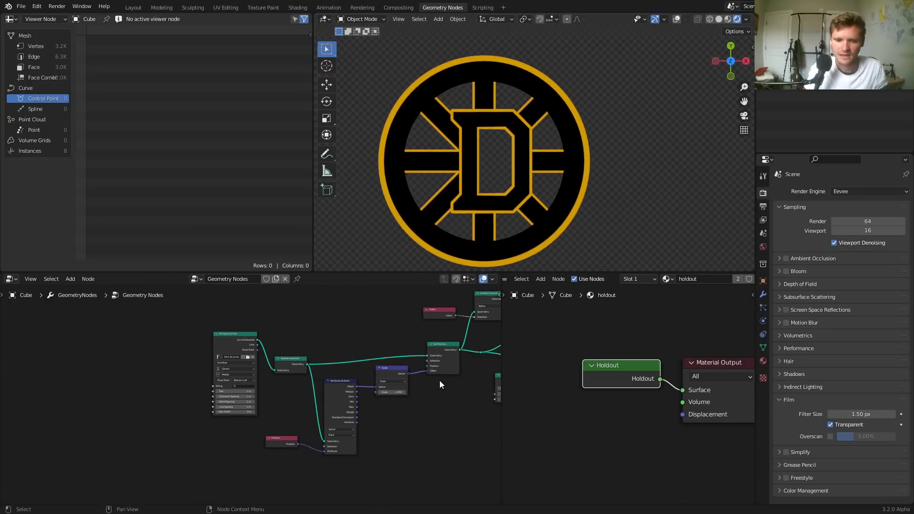
pyautogui.click(373, 343)
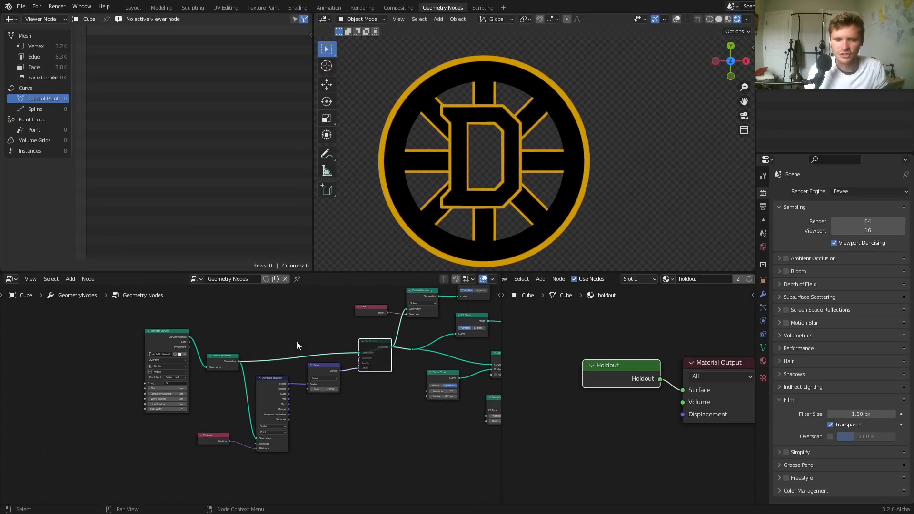
# Change the String to Curves text back to B and unmute the Set Position node.
pyautogui.scroll(2, 243, 362)
pyautogui.click(142, 375)
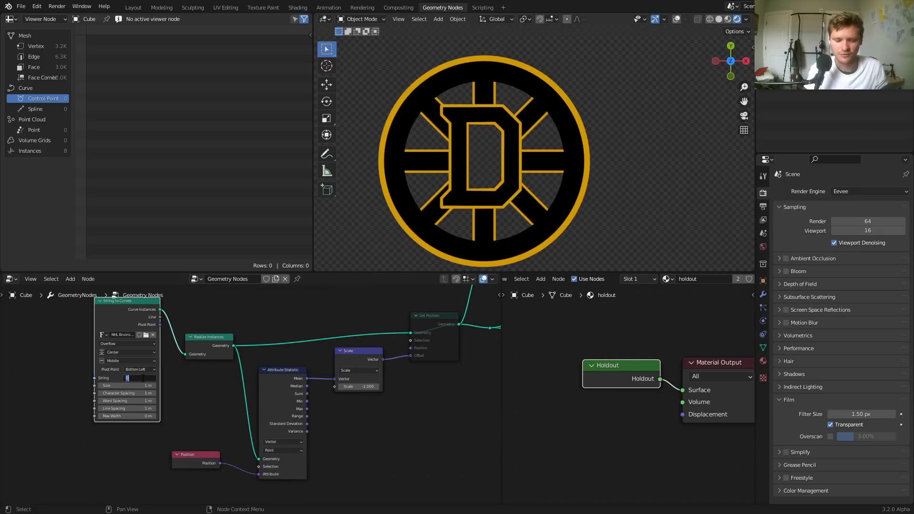
pyautogui.press('Return')
pyautogui.click(427, 322)
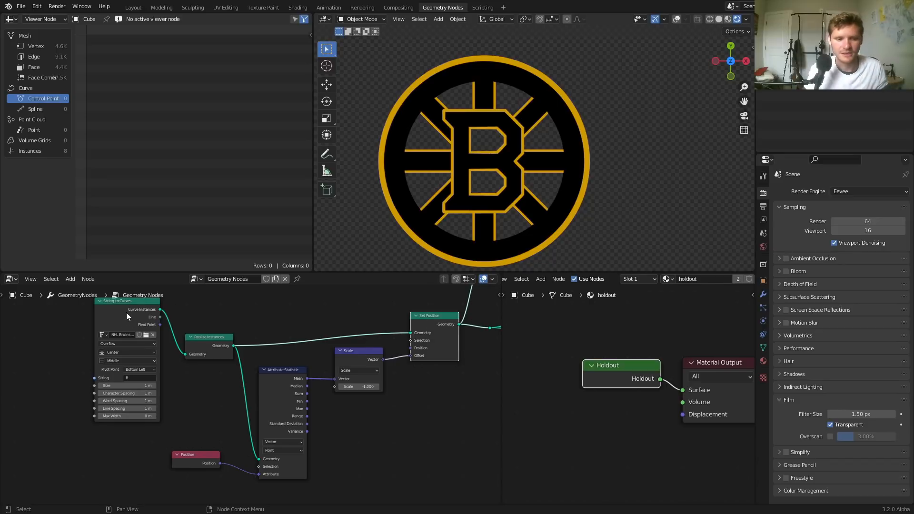
# Move String to Curves and Realize Instances aside and insert a Resample Curve node between Realize Instances and Attribute Statistic.
pyautogui.moveTo(127, 312); pyautogui.dragTo(34, 300)
pyautogui.moveTo(204, 339); pyautogui.dragTo(115, 331)
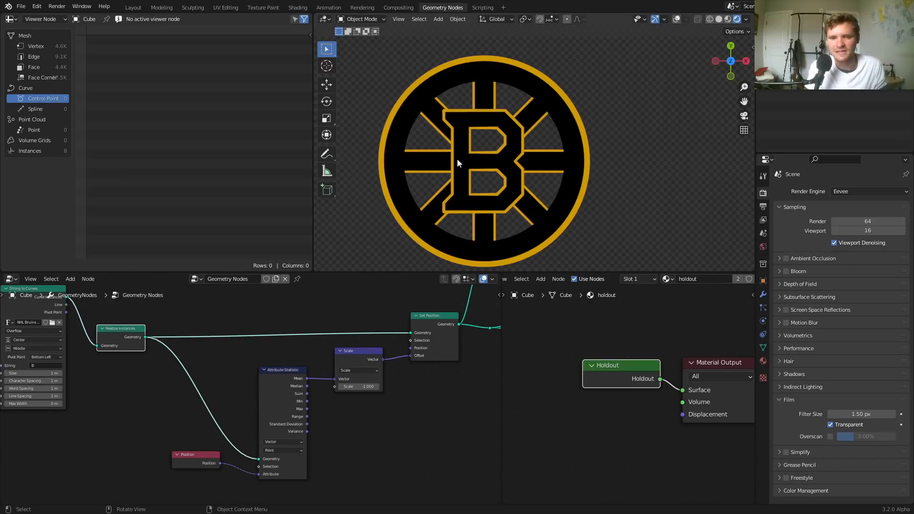
pyautogui.scroll(2, 229, 376)
pyautogui.hotkey('shift', 'a')
pyautogui.write('res')
pyautogui.press('Return')
pyautogui.click(147, 359)
# Set the Resample Curve node's count to 100.
pyautogui.doubleClick(183, 416)
pyautogui.write('100')
pyautogui.press('Return')
pyautogui.scroll(-1, 336, 392)
pyautogui.scroll(2, 487, 171)
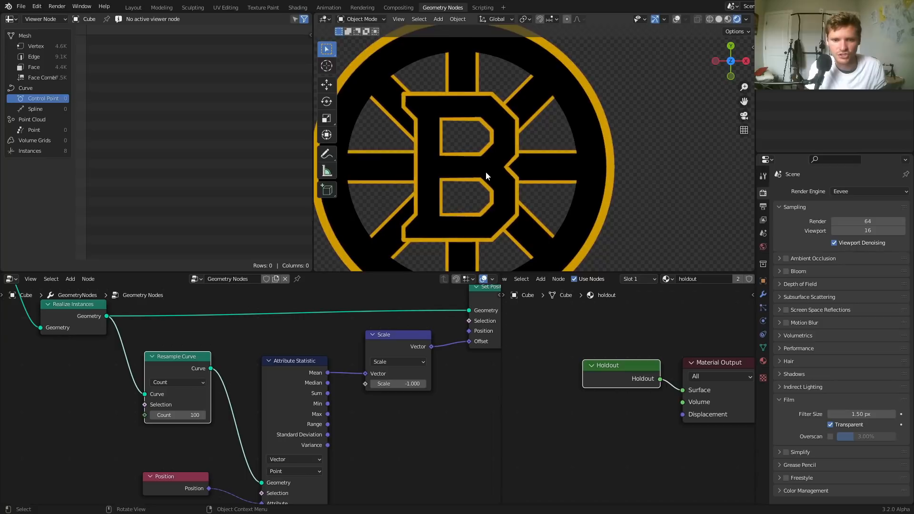
pyautogui.doubleClick(191, 416)
pyautogui.write('1000')
pyautogui.press('Return')
pyautogui.moveTo(218, 439); pyautogui.dragTo(75, 488, button='middle')
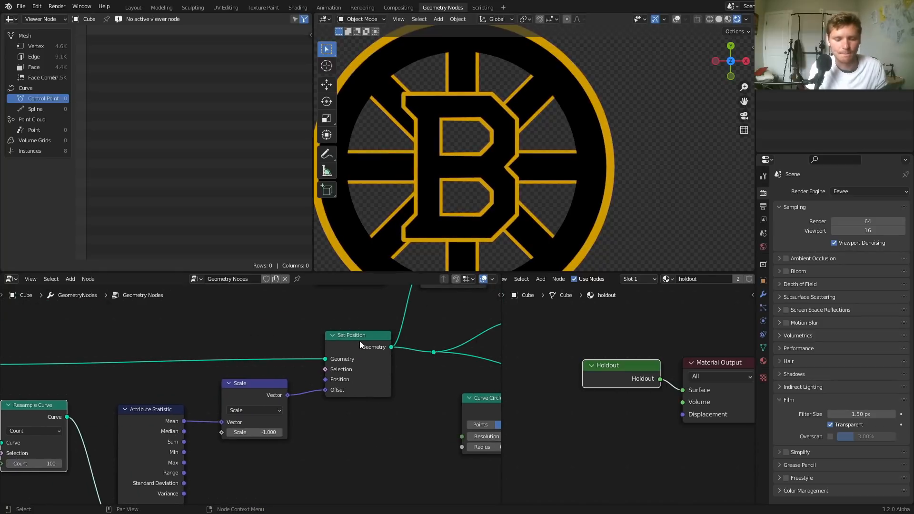
# Change the String to Curves text to D and toggle muting of the Set Position node to compare the letter's centring.
pyautogui.moveTo(360, 341); pyautogui.dragTo(318, 365, button='middle')
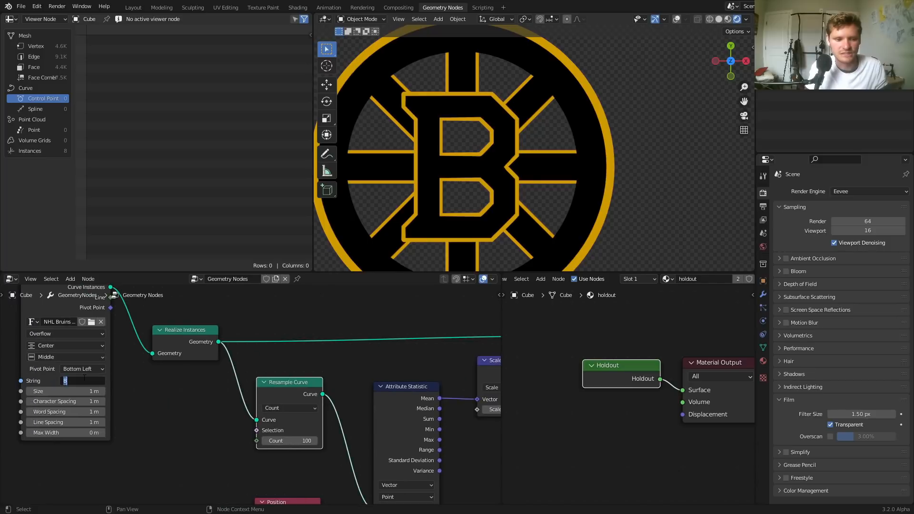
pyautogui.write('D')
pyautogui.press('Return')
pyautogui.scroll(-5, 510, 168)
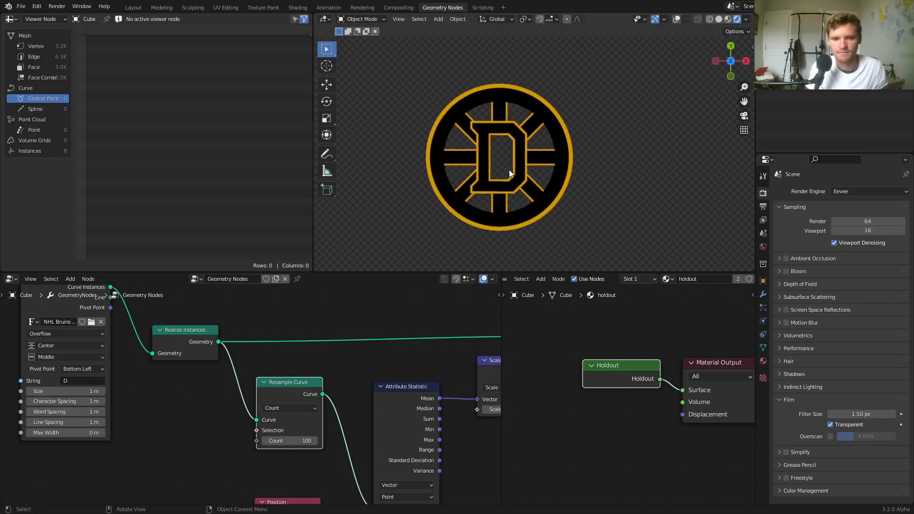
pyautogui.scroll(-1, 381, 402)
pyautogui.moveTo(381, 402); pyautogui.dragTo(330, 379, button='middle')
pyautogui.click(470, 323)
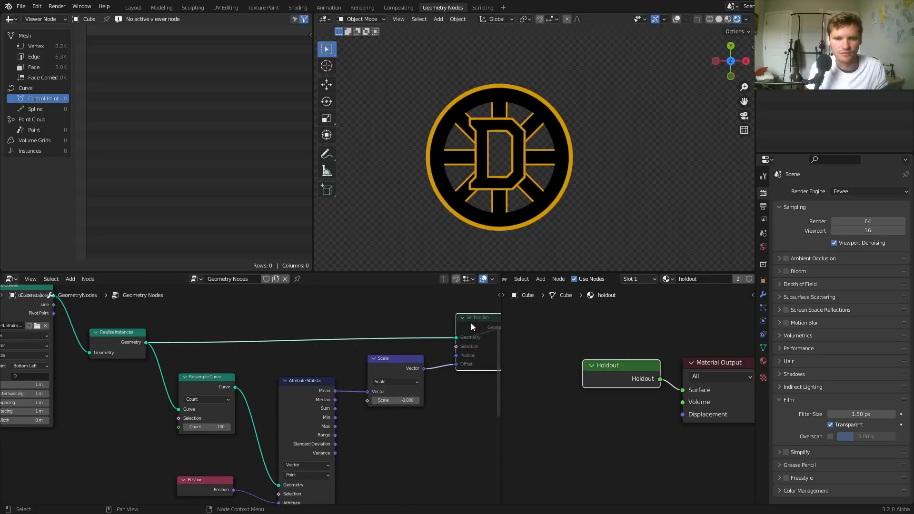
pyautogui.moveTo(452, 353); pyautogui.dragTo(365, 374, button='middle')
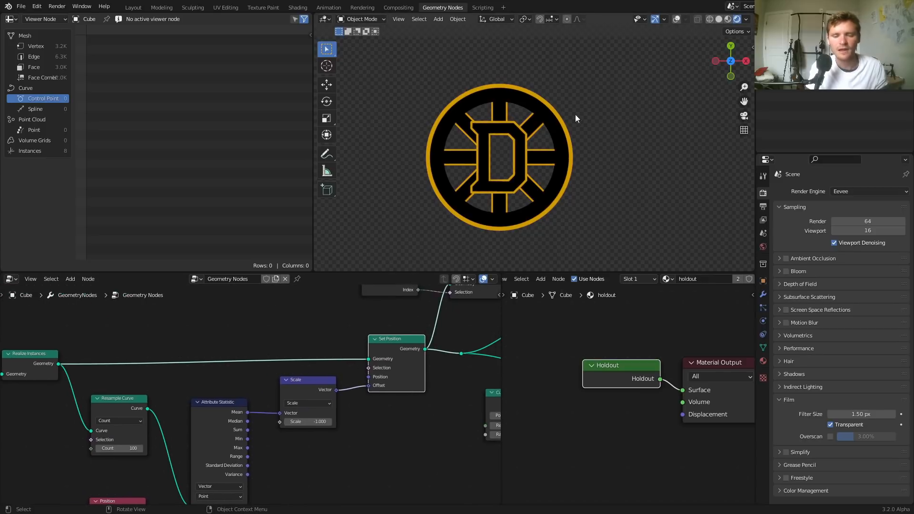
# Try adding a second math node, duplicated from Multiply, between the spokes' Multiply and Combine XYZ nodes.
pyautogui.scroll(-2, 193, 390)
pyautogui.moveTo(193, 390); pyautogui.dragTo(221, 375, button='middle')
pyautogui.scroll(2, 367, 365)
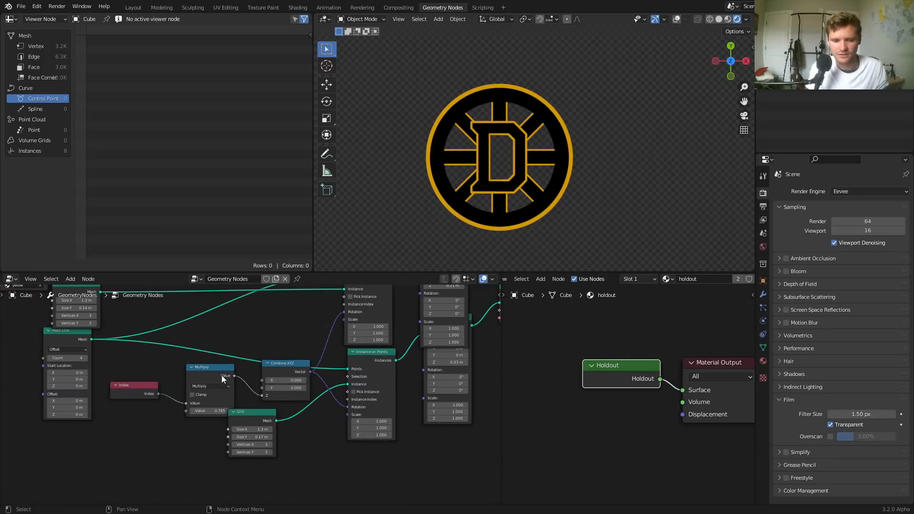
pyautogui.moveTo(284, 366); pyautogui.dragTo(289, 363)
pyautogui.click(213, 386)
pyautogui.press('Escape')
pyautogui.click(190, 374)
pyautogui.hotkey('shift', 'd')
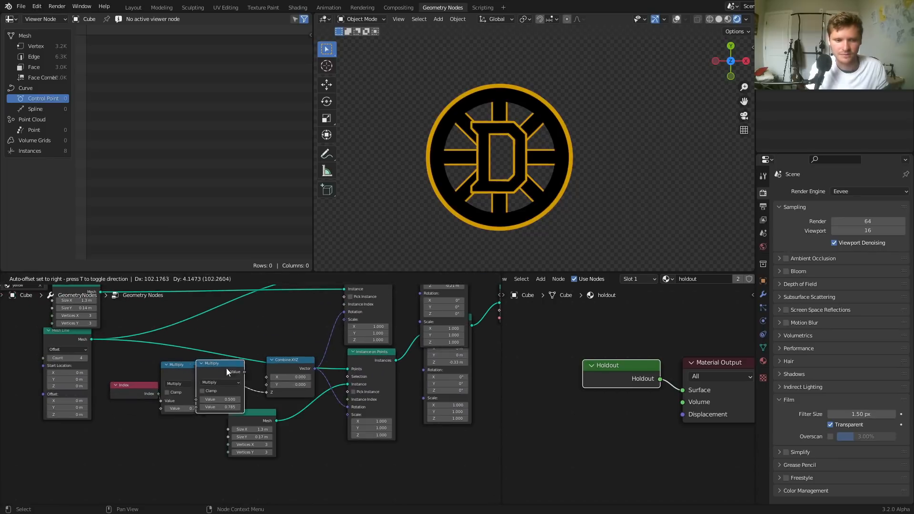
pyautogui.click(241, 371)
pyautogui.click(263, 382)
pyautogui.press('a')
pyautogui.moveTo(269, 405); pyautogui.dragTo(273, 408)
pyautogui.hotkey('ctrl', 'z')
pyautogui.hotkey('ctrl', 'x')
# Try different Offset Scale values on the Extrude Mesh node that forms the ring's yellow outline.
pyautogui.moveTo(386, 382); pyautogui.dragTo(195, 416, button='middle')
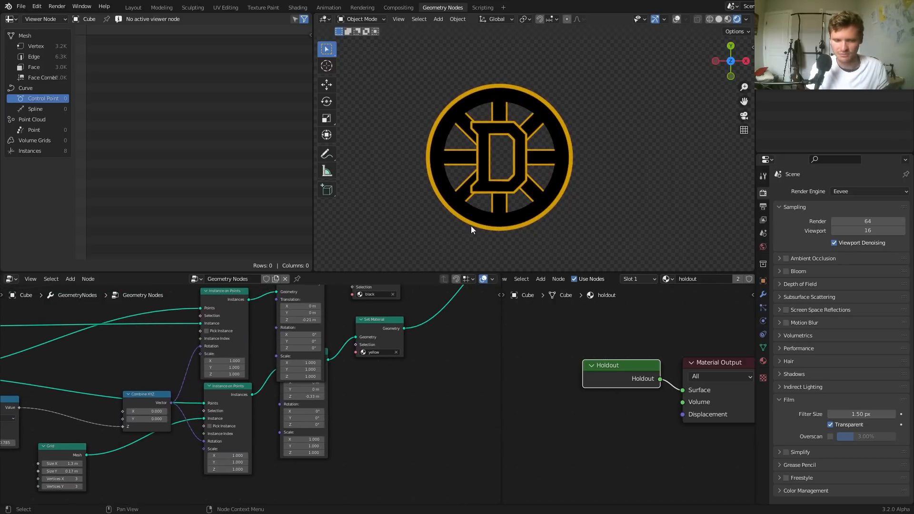
pyautogui.scroll(-4, 162, 407)
pyautogui.moveTo(82, 412); pyautogui.dragTo(313, 381, button='middle')
pyautogui.moveTo(219, 390); pyautogui.dragTo(267, 406, button='middle')
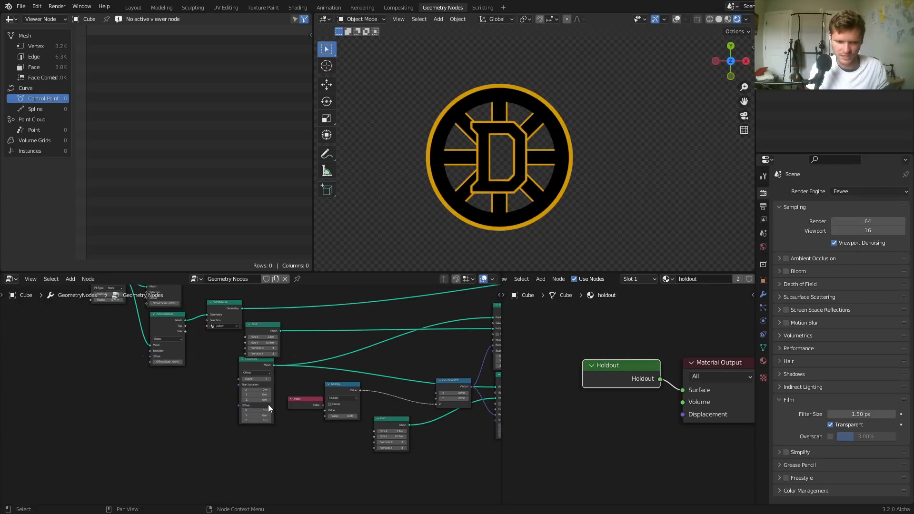
pyautogui.scroll(2, 215, 362)
pyautogui.moveTo(164, 403); pyautogui.dragTo(112, 403)
pyautogui.moveTo(162, 403); pyautogui.dragTo(178, 403)
pyautogui.hotkey('ctrl', 'z')
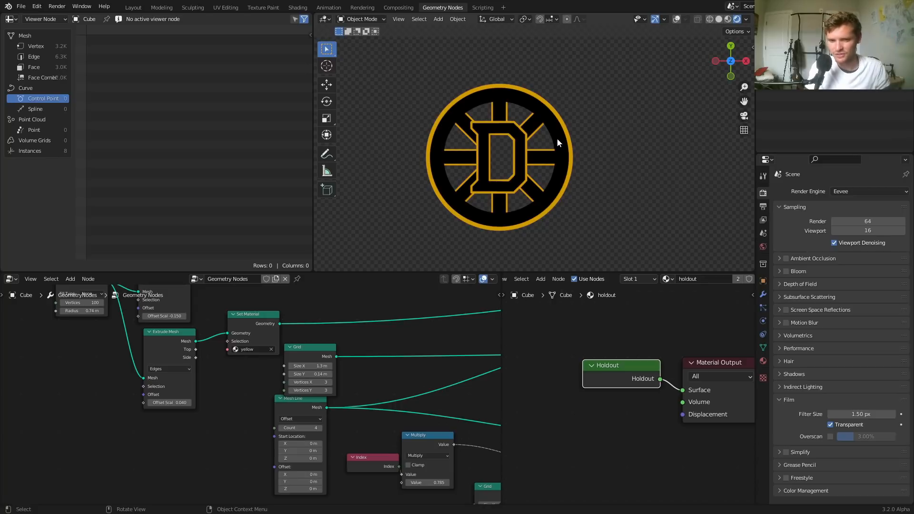
# Look through the camera and place it at X 0, Y 0, Z 4.01 m with its rotation cleared.
pyautogui.click(804, 49)
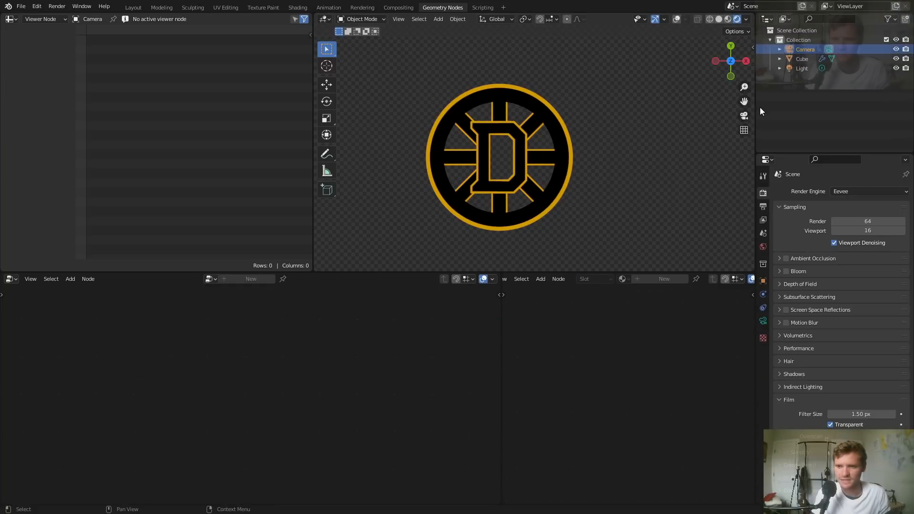
pyautogui.click(744, 116)
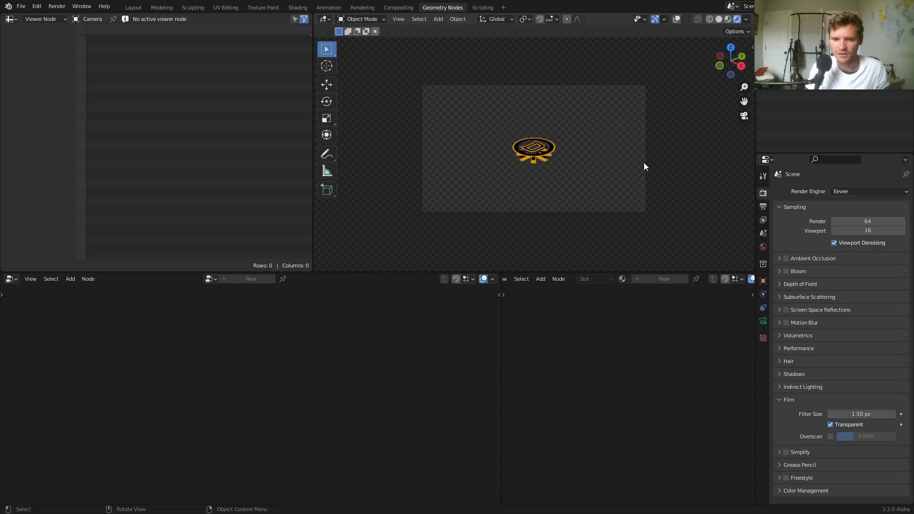
pyautogui.press('n')
pyautogui.click(805, 50)
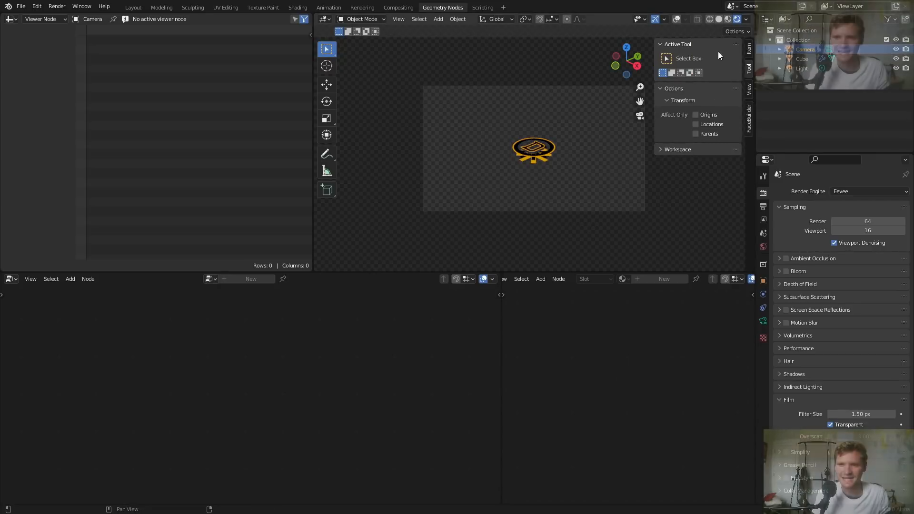
pyautogui.click(749, 89)
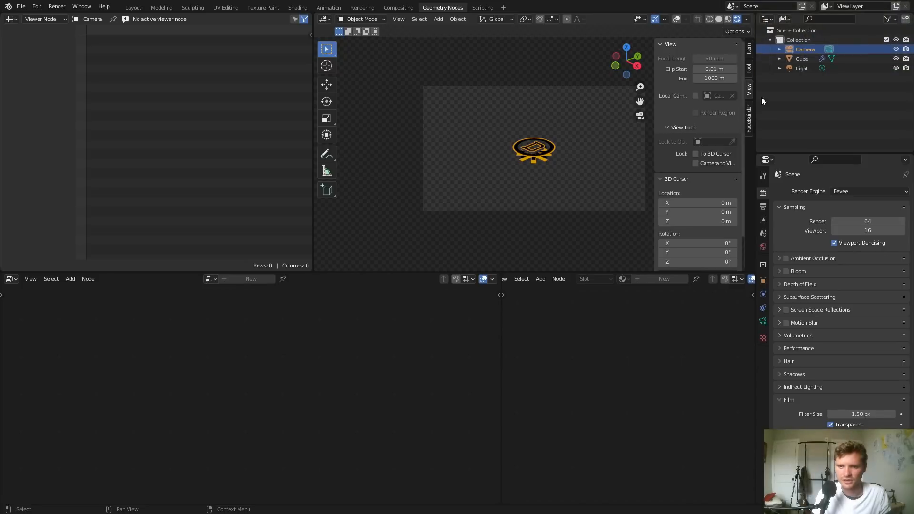
pyautogui.click(749, 49)
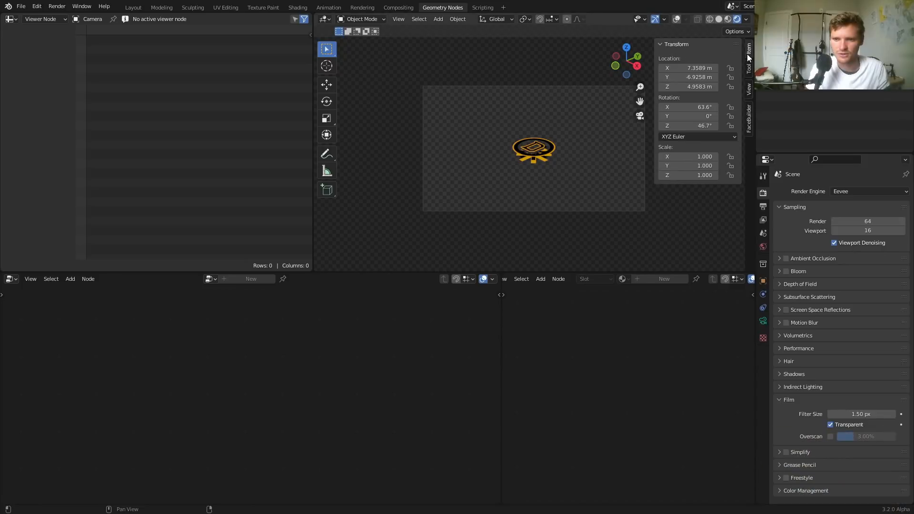
pyautogui.moveTo(690, 68); pyautogui.dragTo(701, 87)
pyautogui.press('Return')
pyautogui.hotkey('alt', 'r')
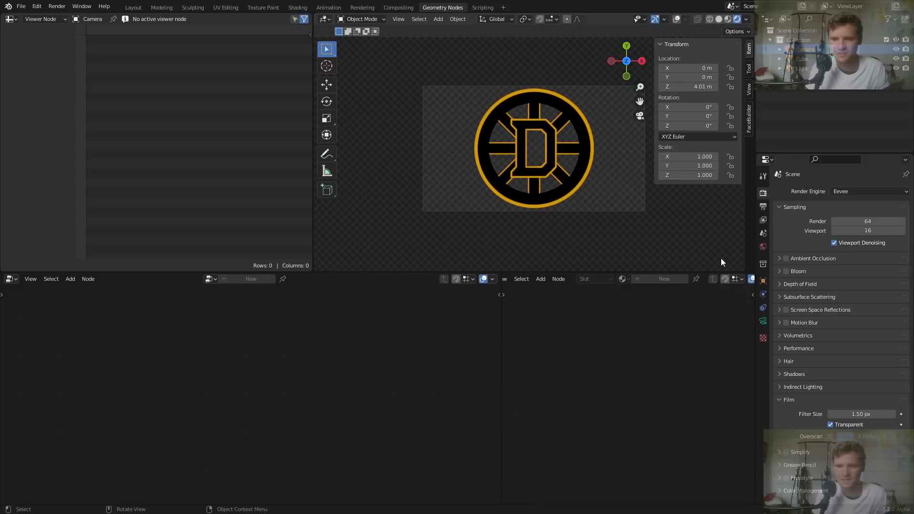
# Set the camera type to Orthographic with an orthographic scale of 3.024 and render the D logo.
pyautogui.click(764, 321)
pyautogui.click(840, 224)
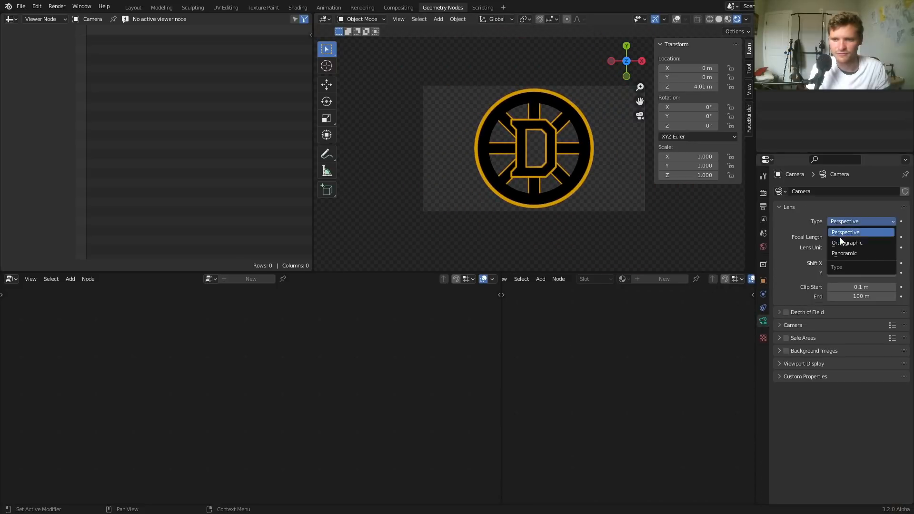
pyautogui.click(840, 236)
pyautogui.moveTo(841, 238)
pyautogui.mouseDown()
pyautogui.moveTo(810, 238)
pyautogui.moveTo(839, 236)
pyautogui.mouseUp()
pyautogui.press('F12')
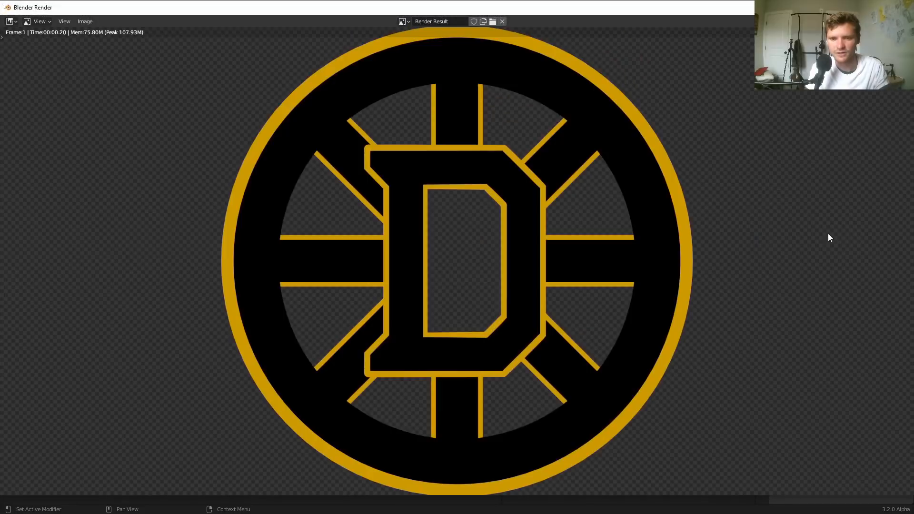
pyautogui.press('Escape')
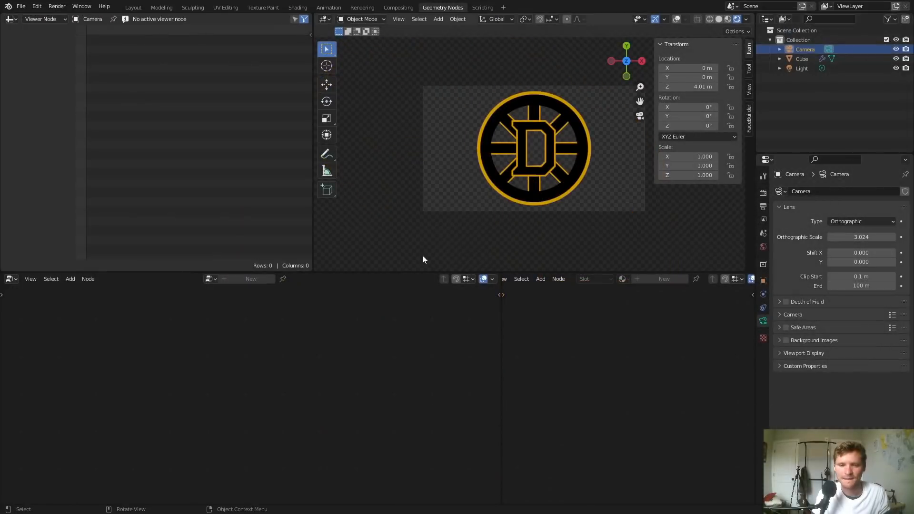
# Change the logo's String to Curves text to B and render the image again.
pyautogui.click(513, 154)
pyautogui.moveTo(110, 328); pyautogui.dragTo(267, 369, button='middle')
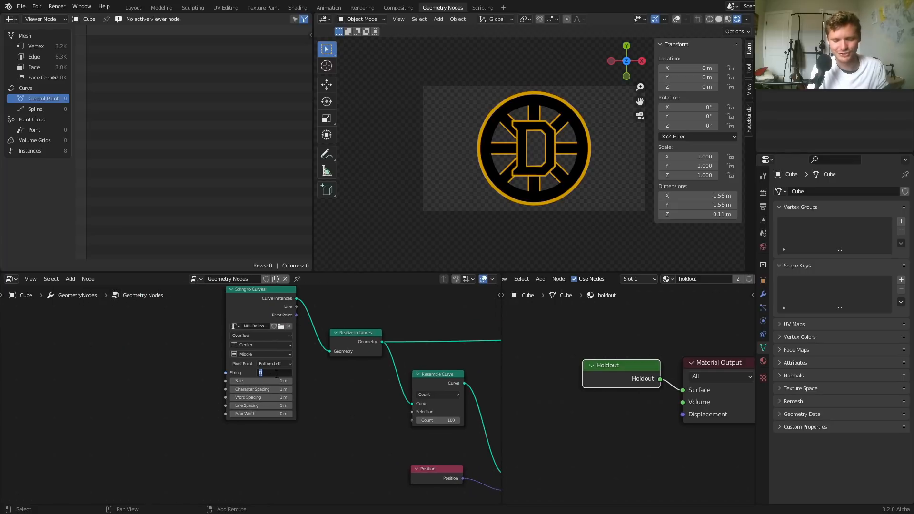
pyautogui.write('B')
pyautogui.press('Return')
pyautogui.press('F12')
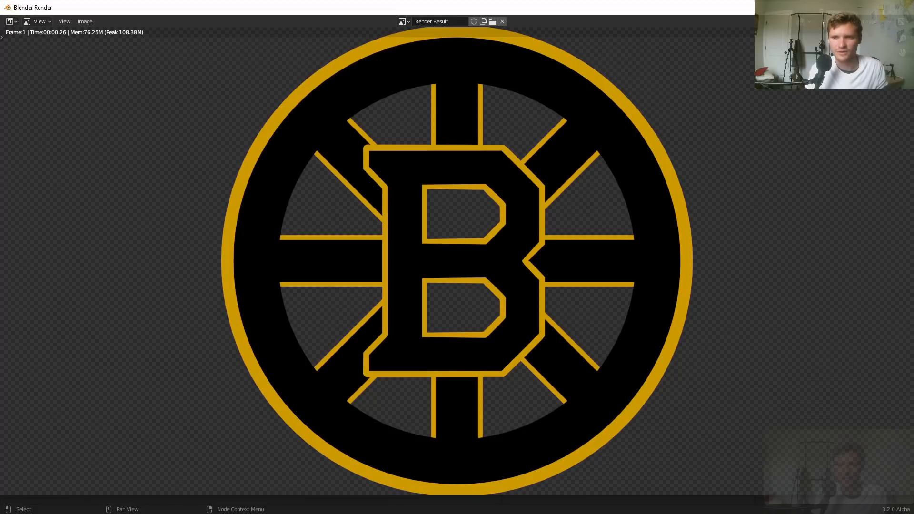
pyautogui.press('Escape')
# Enable nodes in the Compositing workspace and preview the rendered image in the backdrop through a Viewer node, resizing the backdrop.
pyautogui.click(398, 7)
pyautogui.click(103, 19)
pyautogui.moveTo(265, 136); pyautogui.dragTo(113, 122)
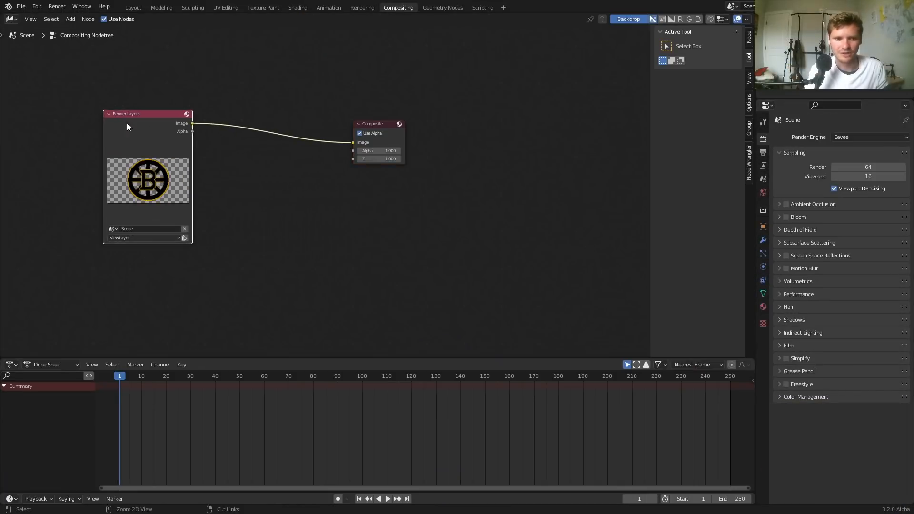
pyautogui.keyDown('ctrl'); pyautogui.keyDown('shift'); pyautogui.click(112, 122); pyautogui.keyUp('shift'); pyautogui.keyUp('ctrl')
pyautogui.moveTo(255, 132); pyautogui.dragTo(498, 186)
pyautogui.hotkey('alt', 'v')
pyautogui.hotkey('alt', 'v')
pyautogui.hotkey('alt', 'v')
pyautogui.hotkey('alt', 'v')
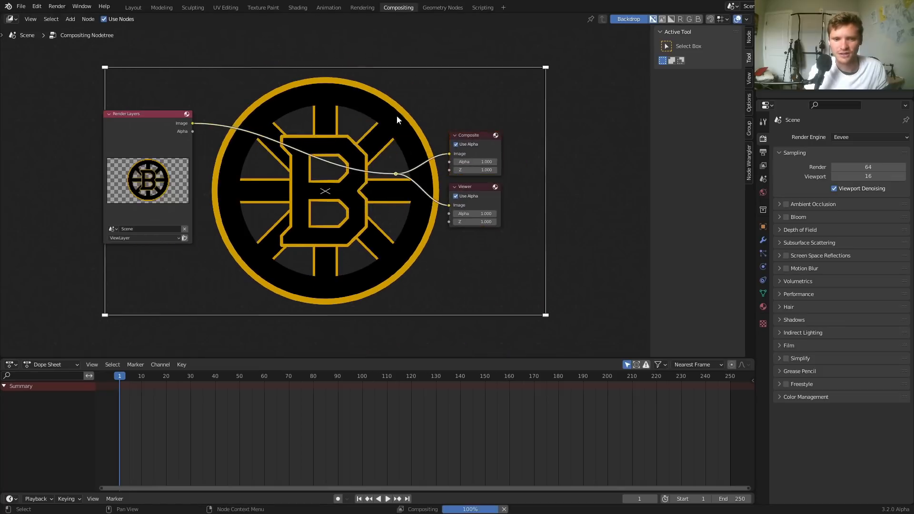
# Insert an Alpha Over node after Render Layers, with the render as the second image over a white background.
pyautogui.moveTo(414, 86); pyautogui.dragTo(495, 65, button='middle')
pyautogui.hotkey('shift', 'a')
pyautogui.write('a')
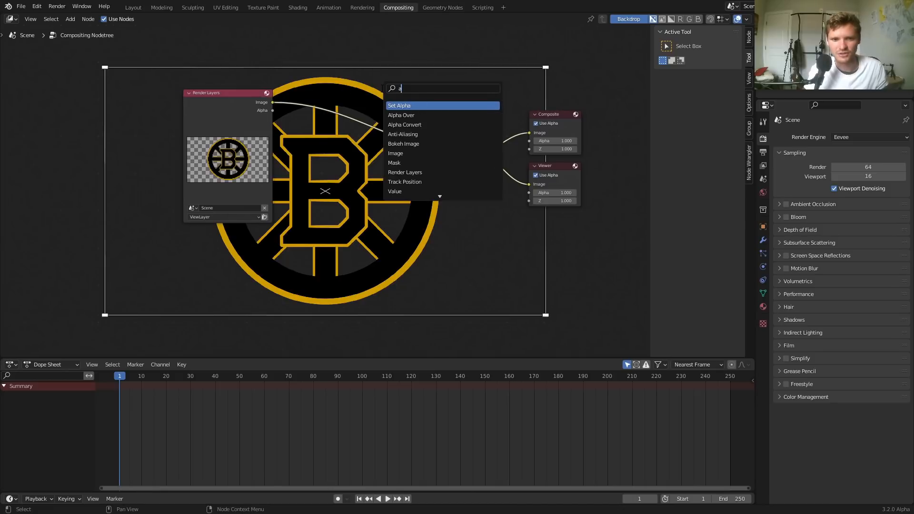
pyautogui.write('lp')
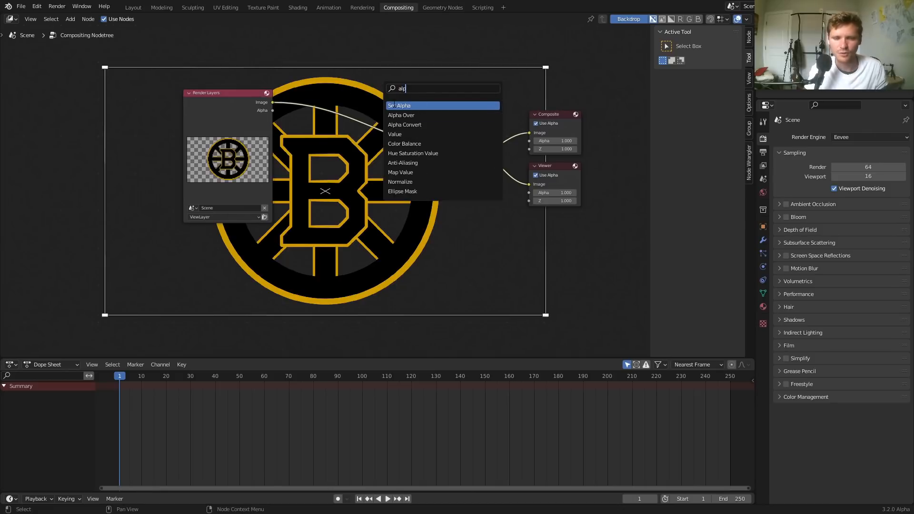
pyautogui.click(398, 115)
pyautogui.click(394, 128)
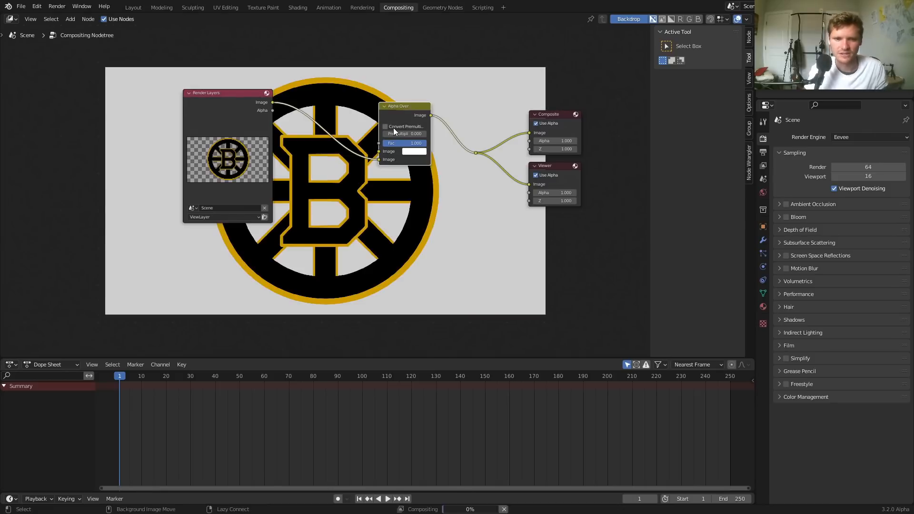
pyautogui.moveTo(403, 140); pyautogui.dragTo(333, 86, button='middle')
# Set the color management view transform to Standard.
pyautogui.click(824, 397)
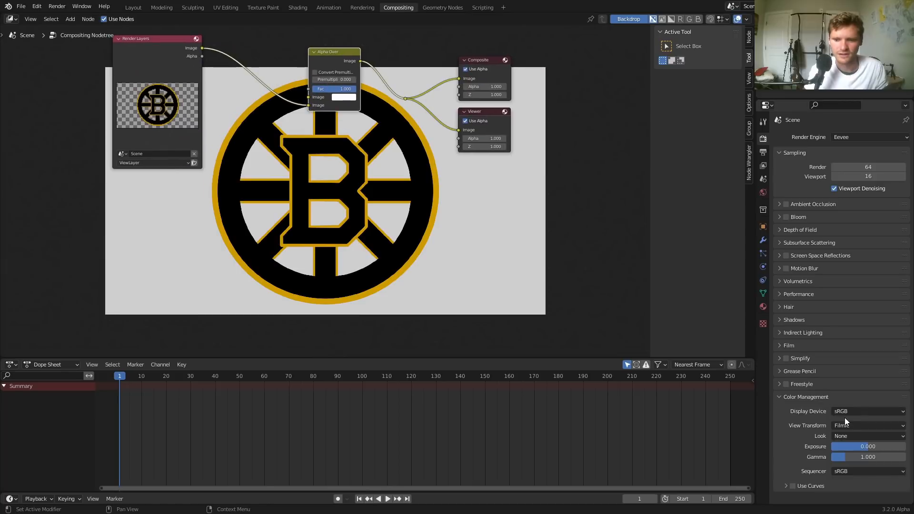
pyautogui.click(850, 425)
pyautogui.click(850, 434)
pyautogui.moveTo(283, 184); pyautogui.dragTo(299, 144, button='middle')
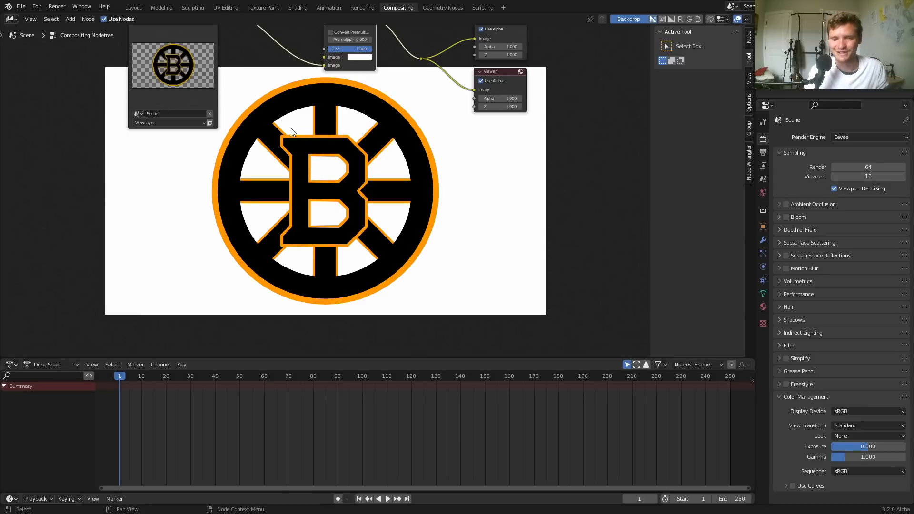
pyautogui.press('q')
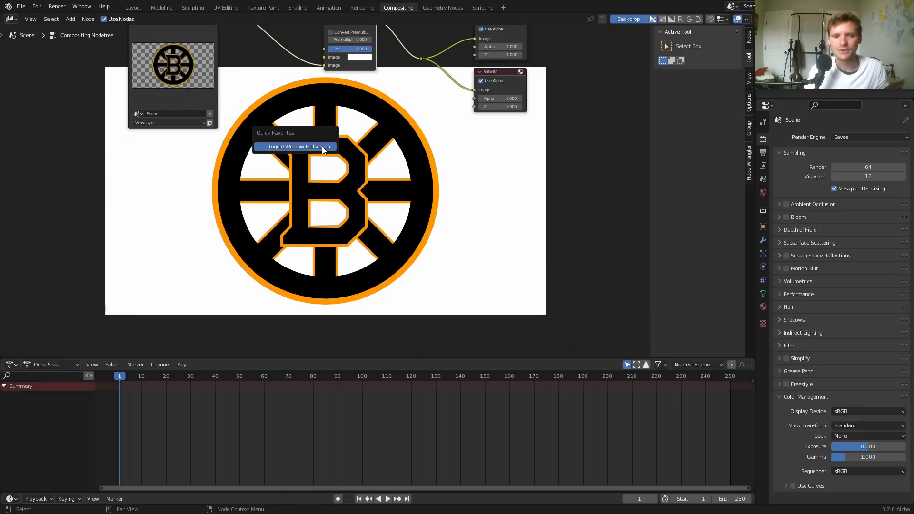
pyautogui.click(323, 148)
pyautogui.click(339, 505)
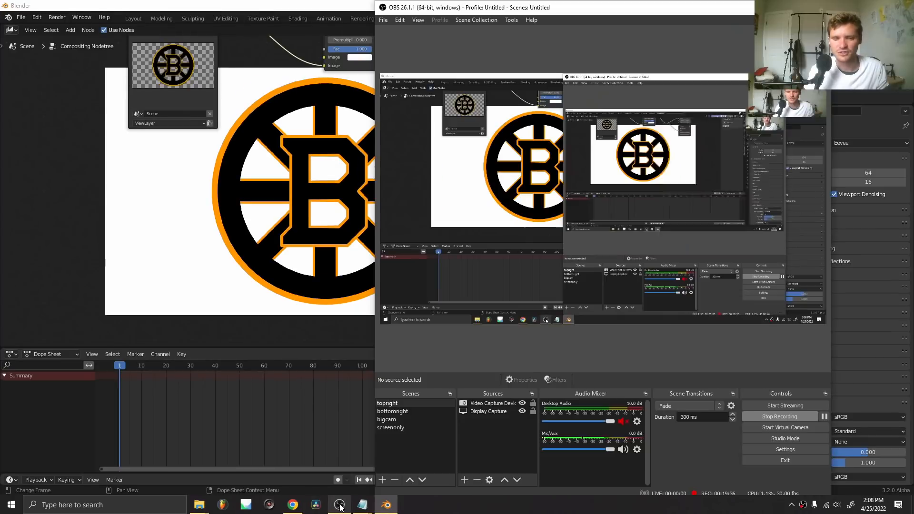
pyautogui.click(396, 421)
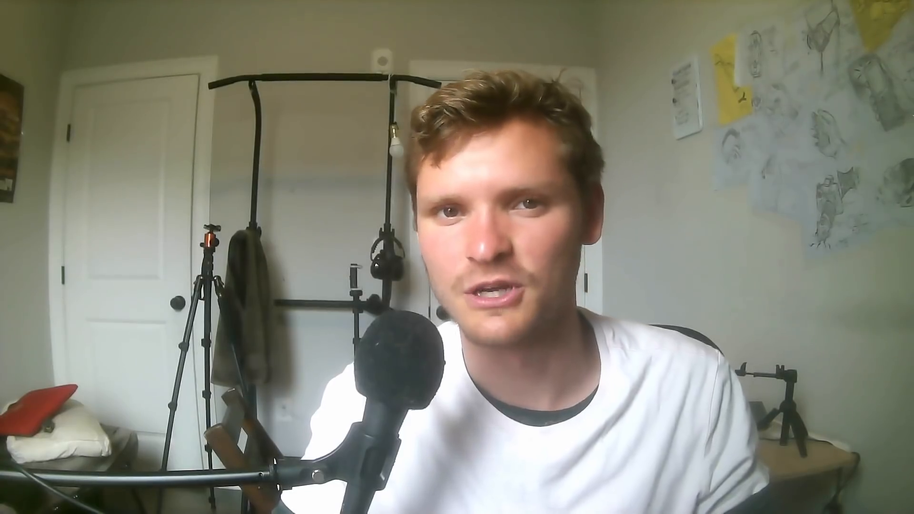